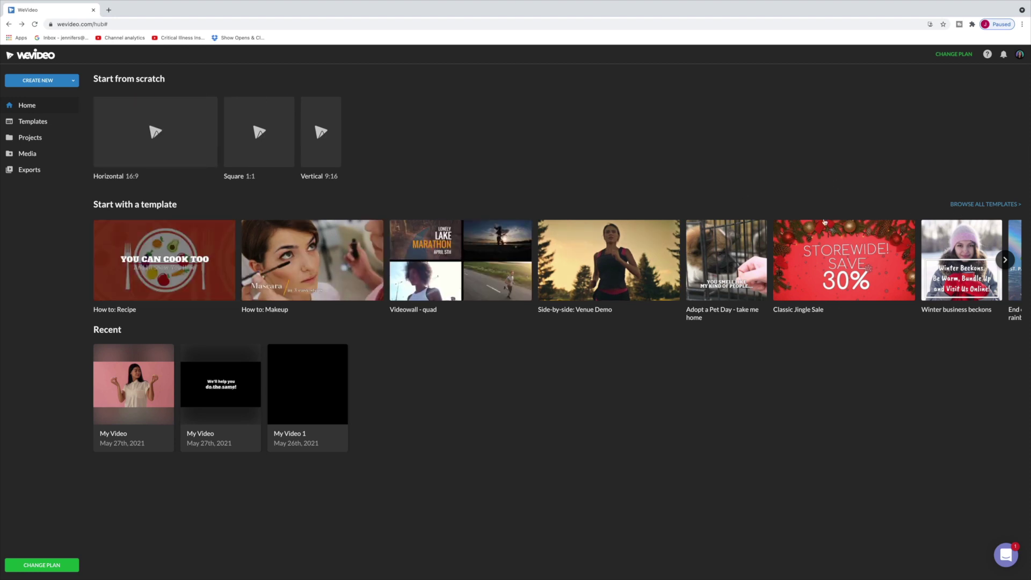
Browse the full set of video templates, then return to the home hub
left_click(960, 205)
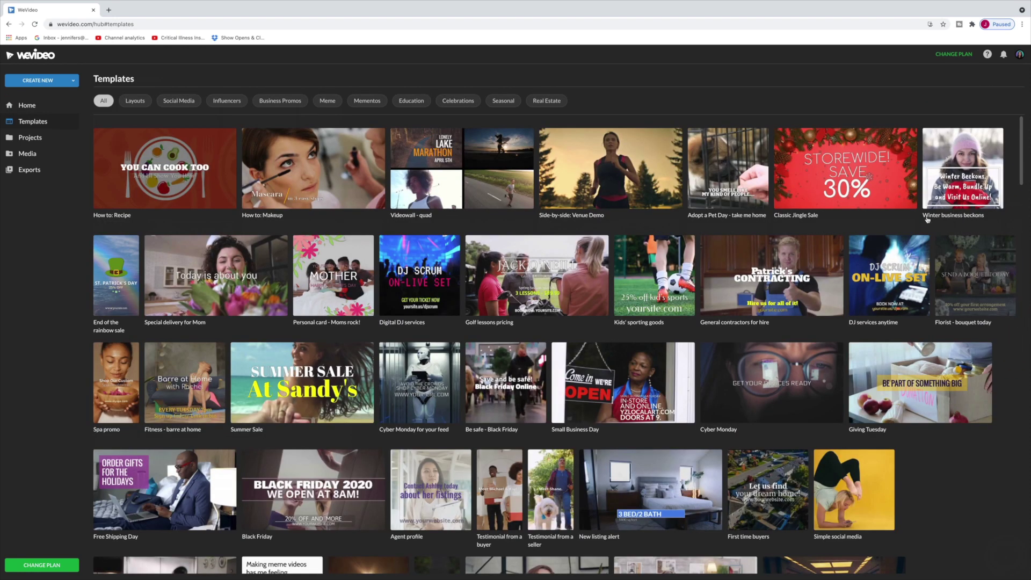
scroll(761, 203, "down", 2)
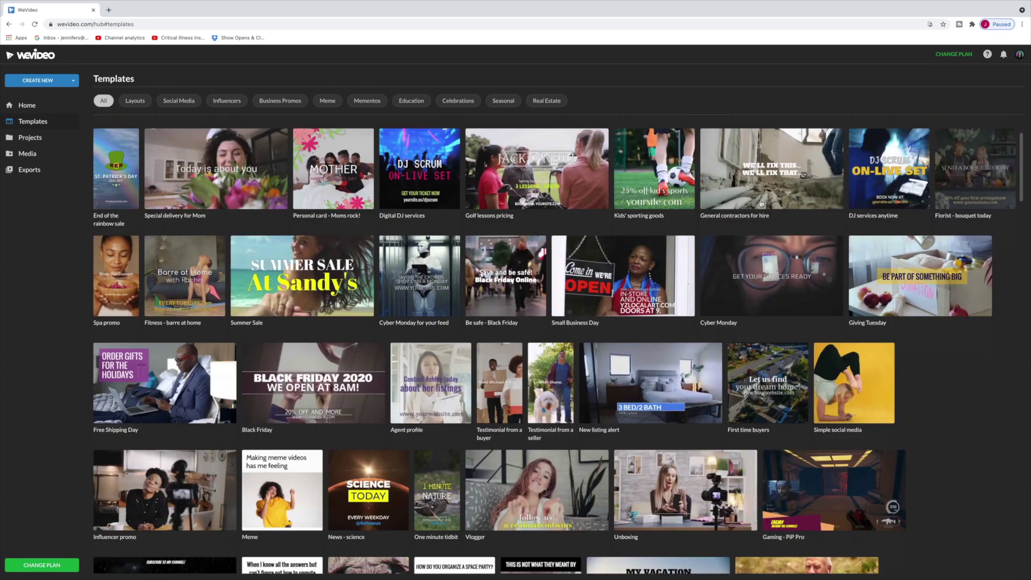
scroll(761, 203, "down", 6)
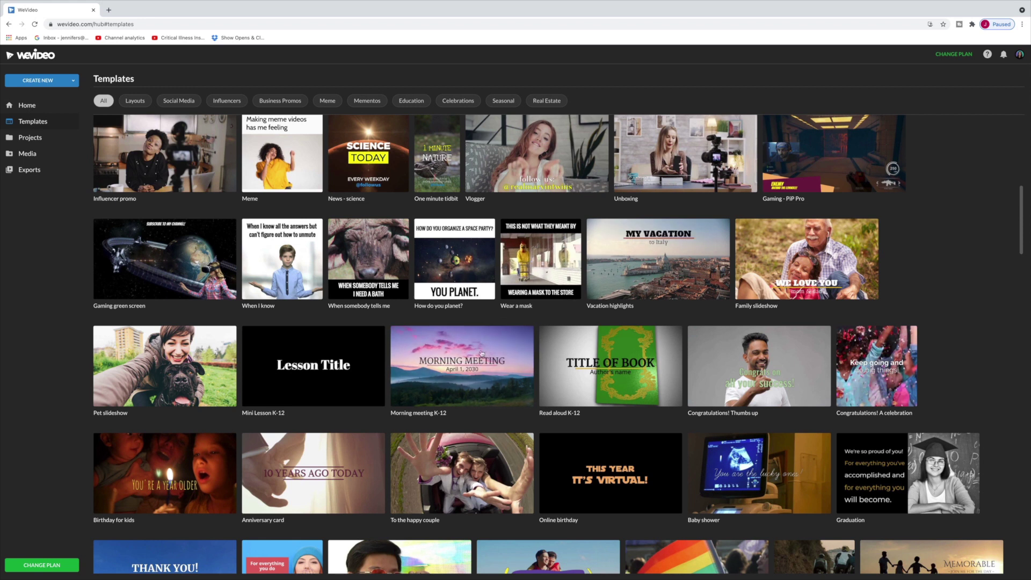
scroll(482, 353, "down", 3)
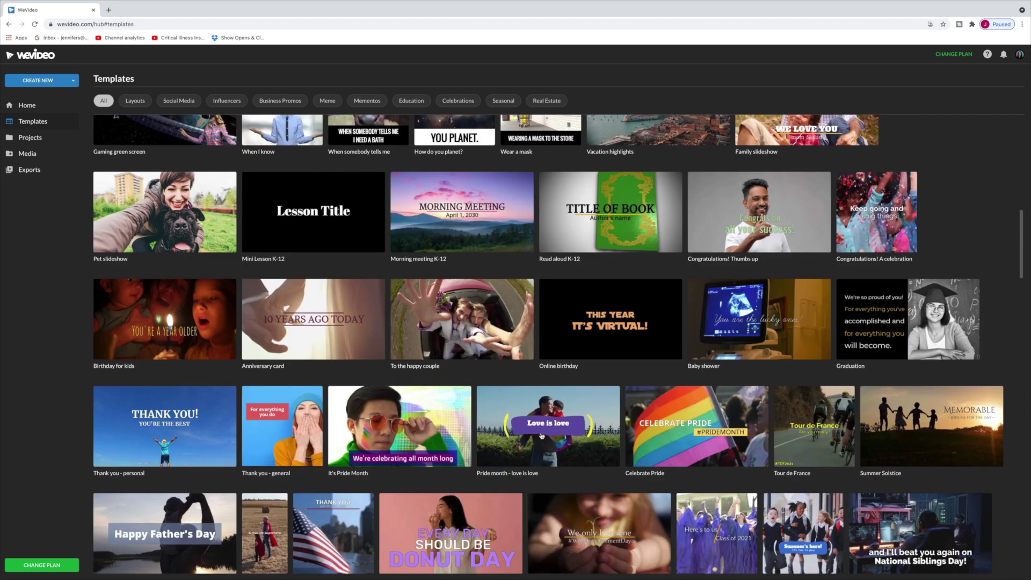
scroll(542, 436, "down", 3)
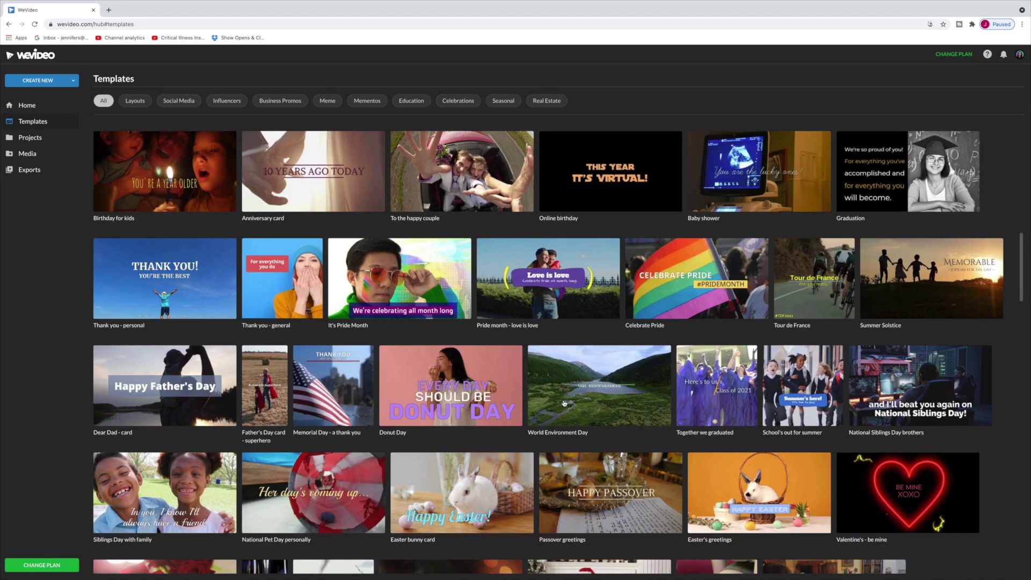
scroll(594, 398, "down", 6)
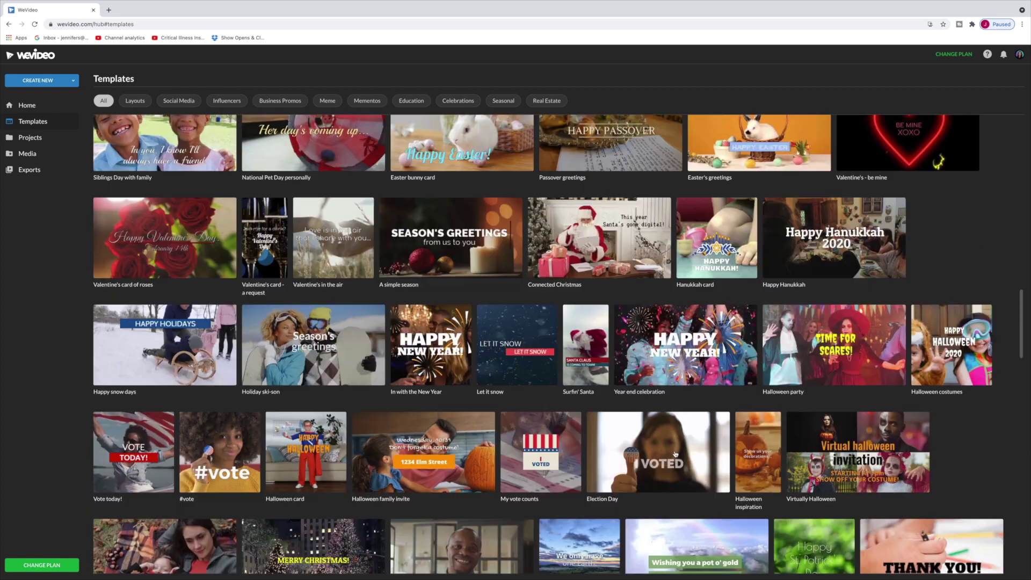
scroll(500, 529, "down", 3)
scroll(499, 529, "up", 20)
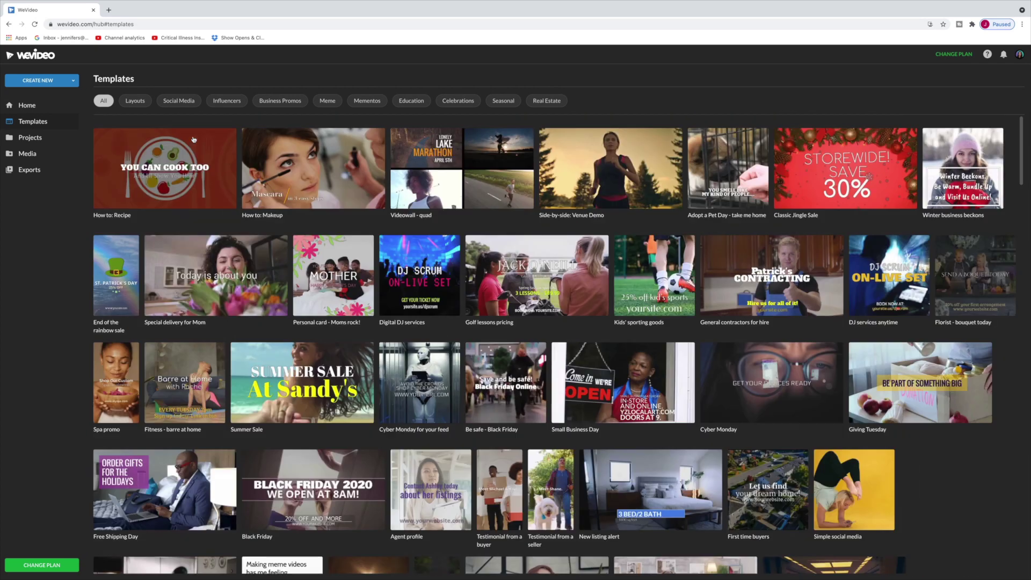
left_click(24, 106)
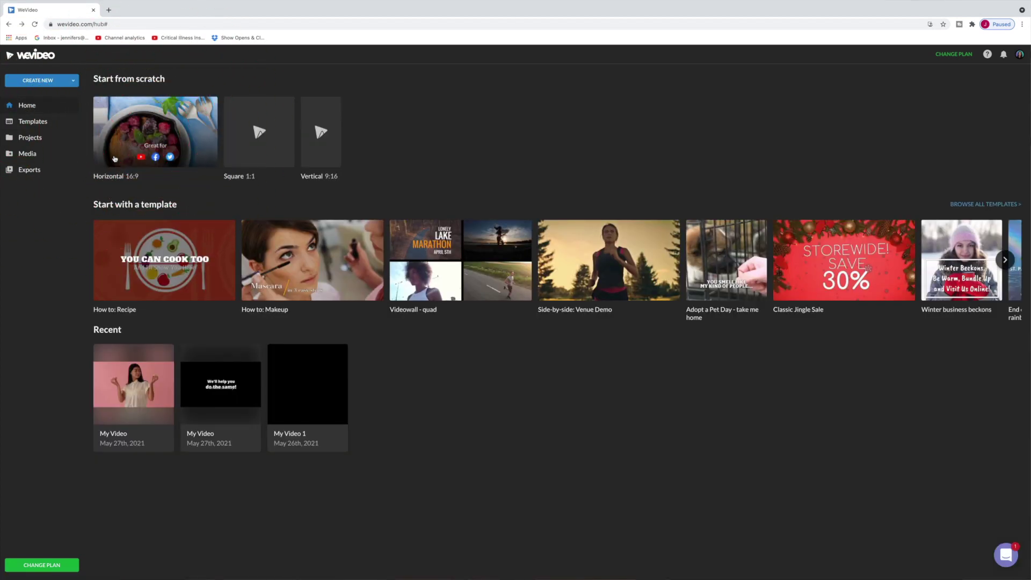
Start a blank horizontal 16:9 project and preview clips 434_6765, 434_6764 and 434_6758
left_click(114, 158)
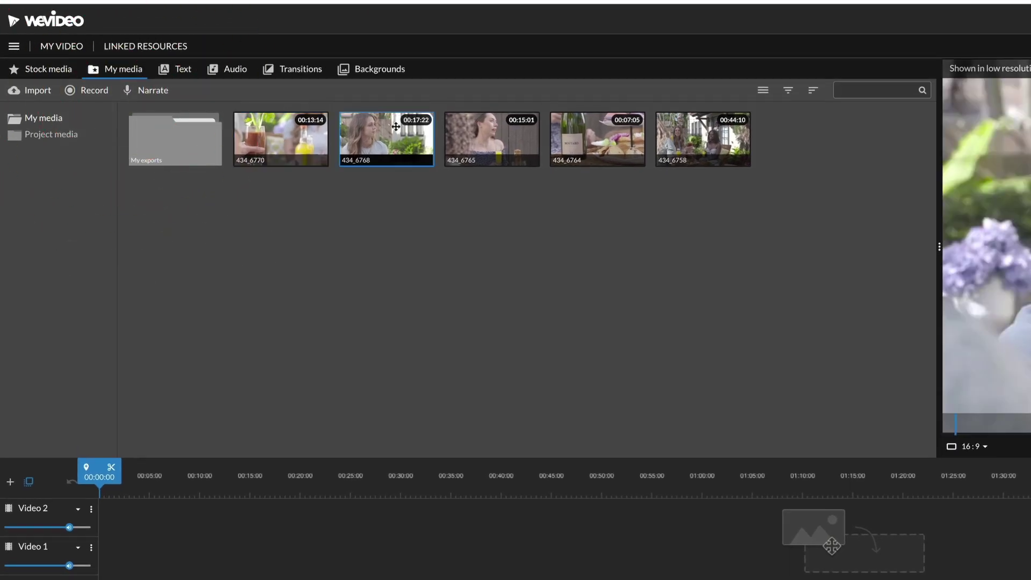
left_click(491, 137)
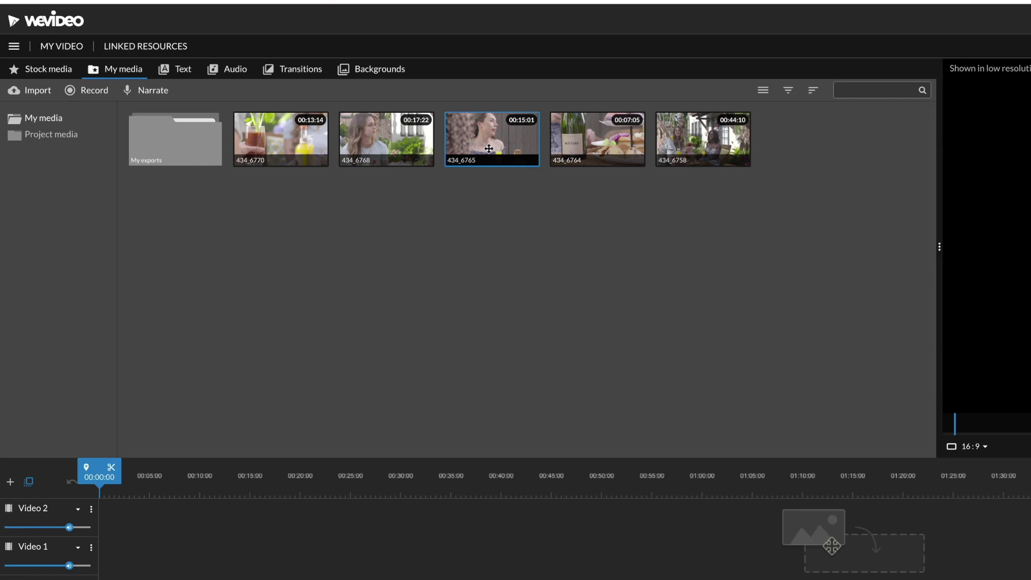
left_click(590, 142)
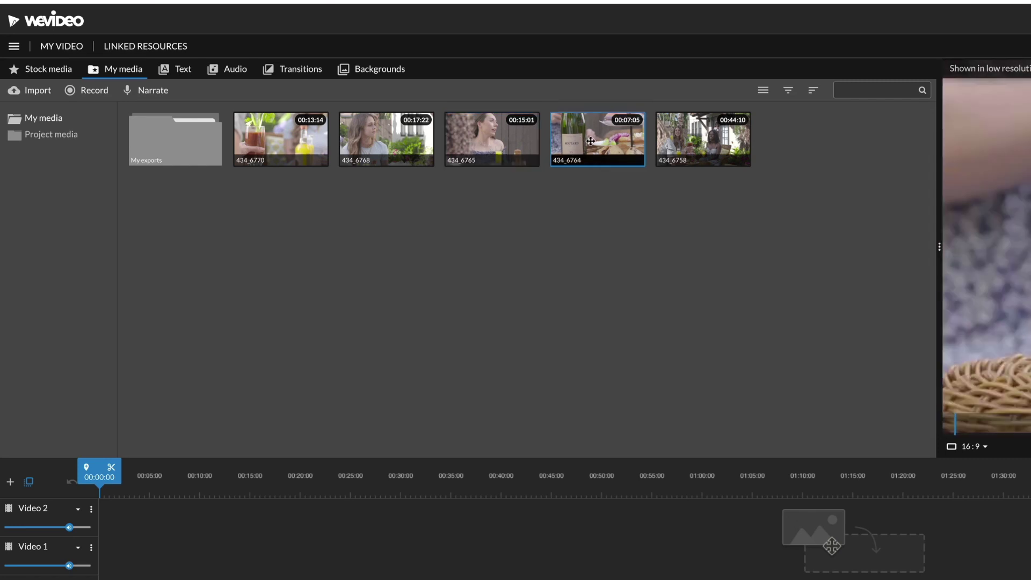
left_click(674, 136)
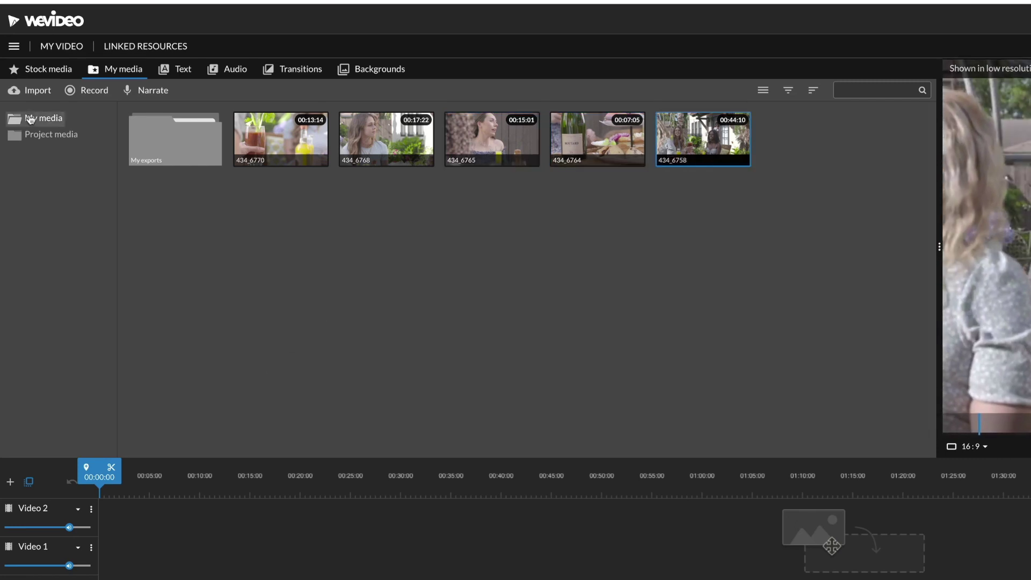
In Stock media, preview the falling vegetables clip and the Pizza Meal image
left_click(48, 78)
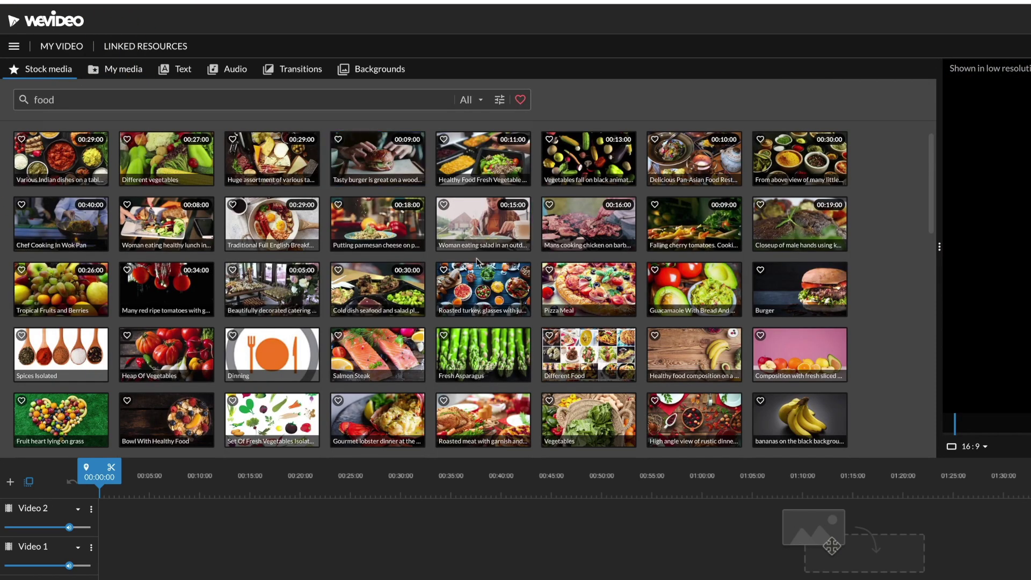
scroll(477, 262, "down", 15)
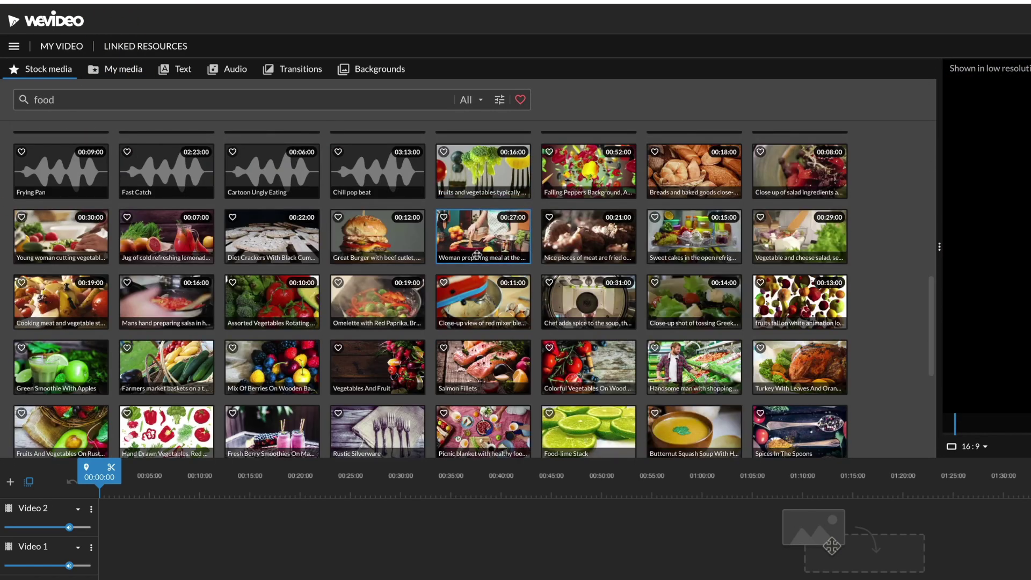
scroll(477, 254, "up", 10)
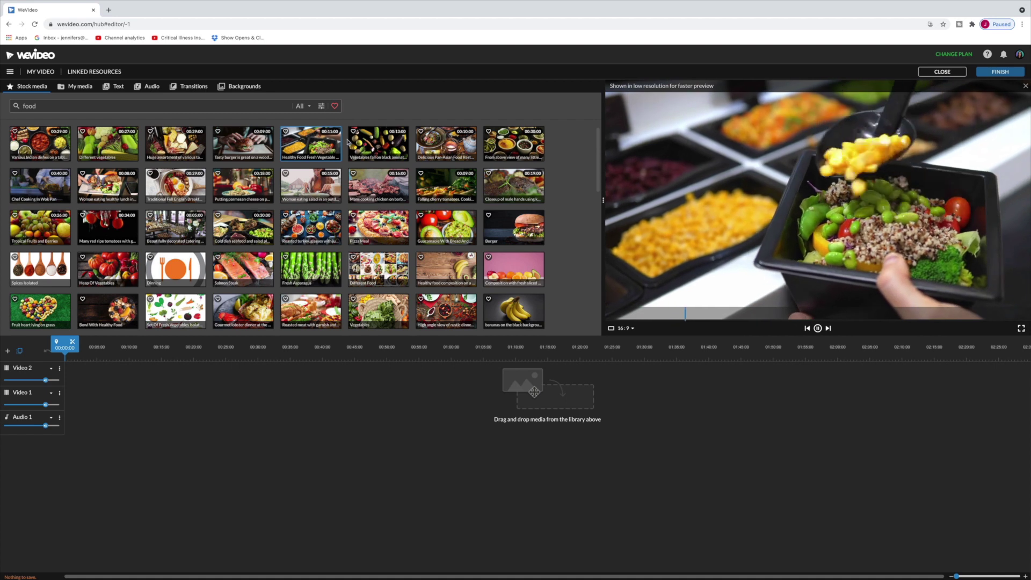
left_click(350, 143)
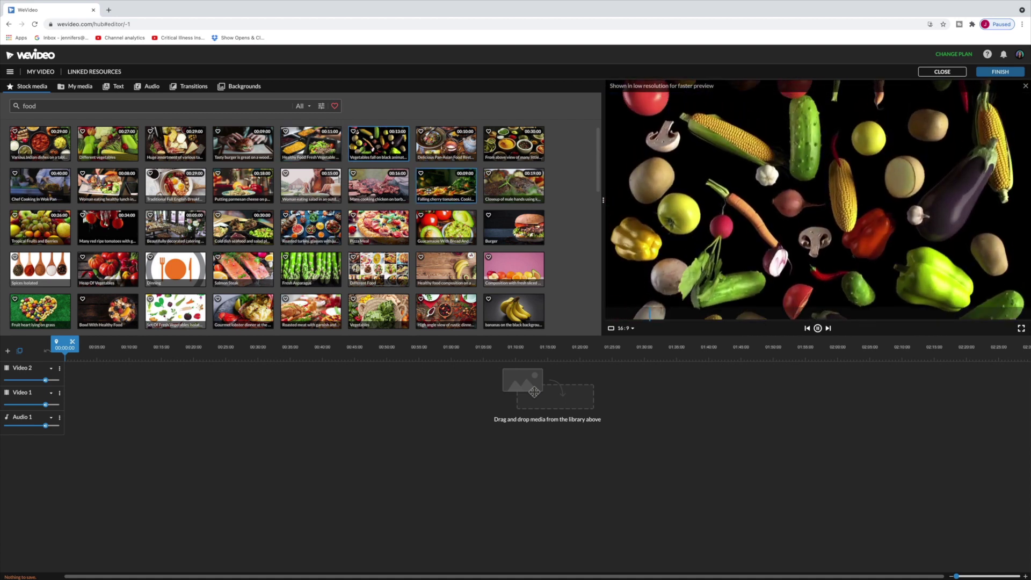
left_click(381, 222)
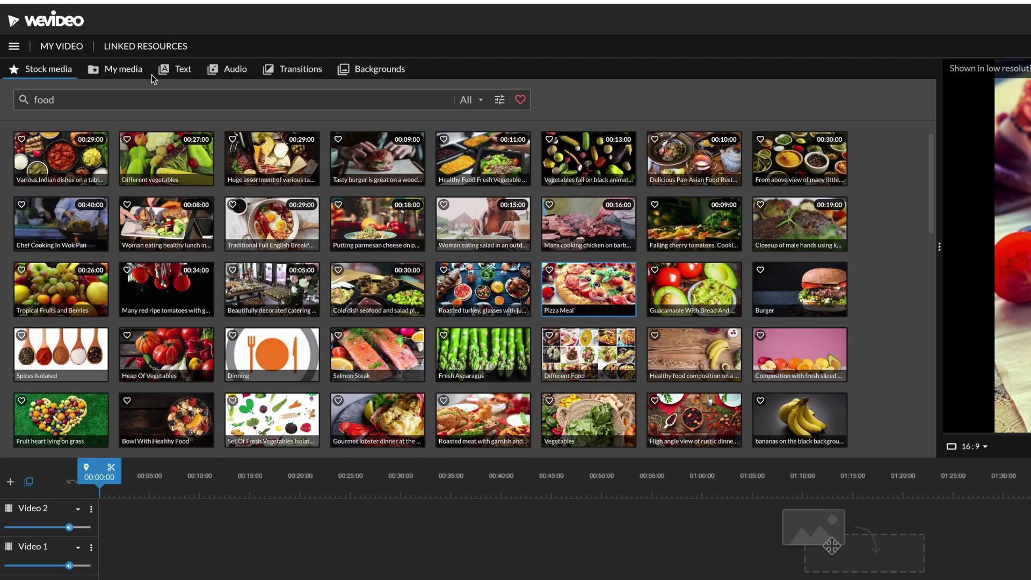
Open the Text library and scroll through Motion title templates like Stack, Split and Badda Boom
left_click(165, 71)
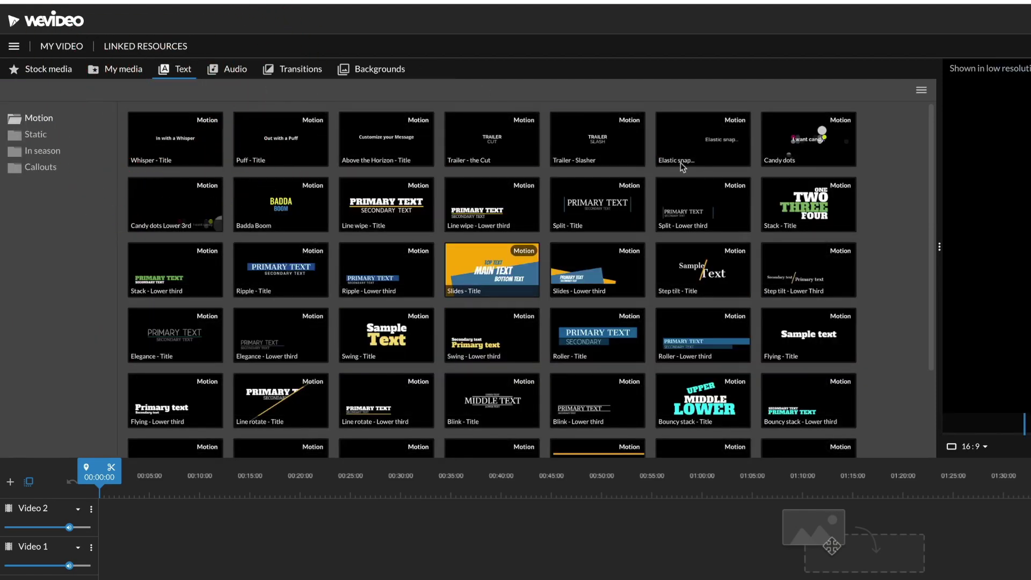
scroll(794, 282, "down", 2)
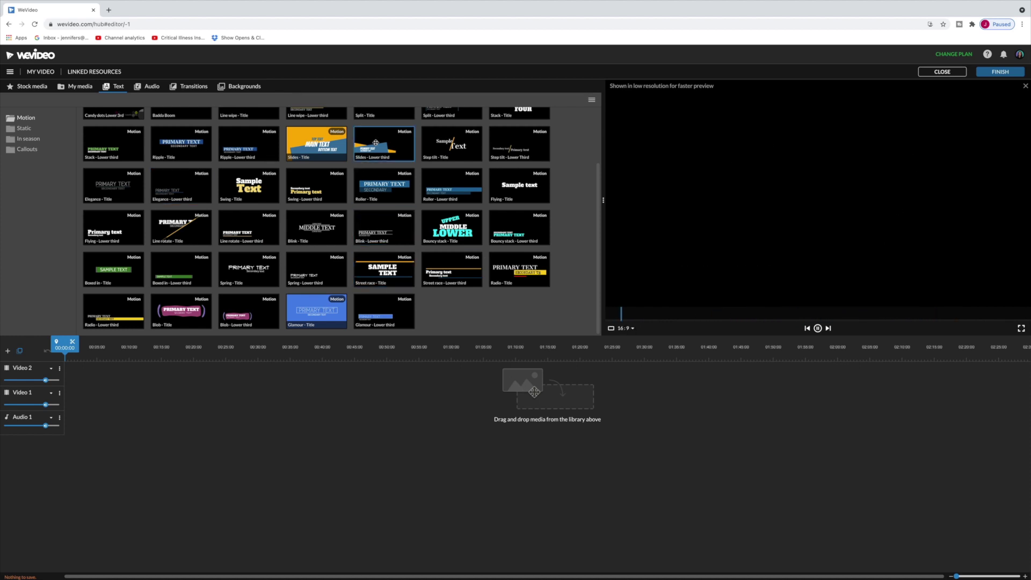
scroll(354, 156, "up", 2)
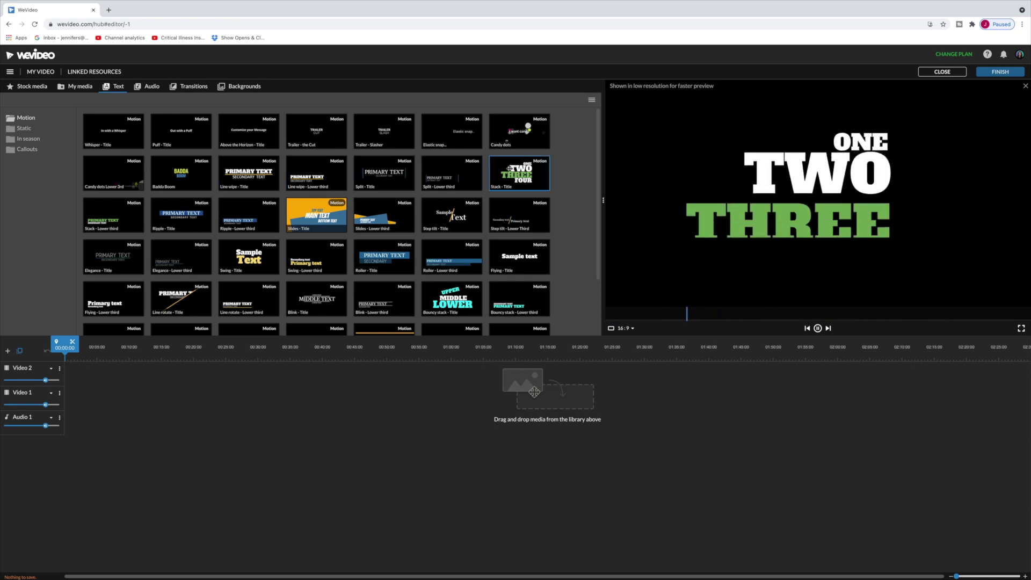
scroll(516, 169, "down", 2)
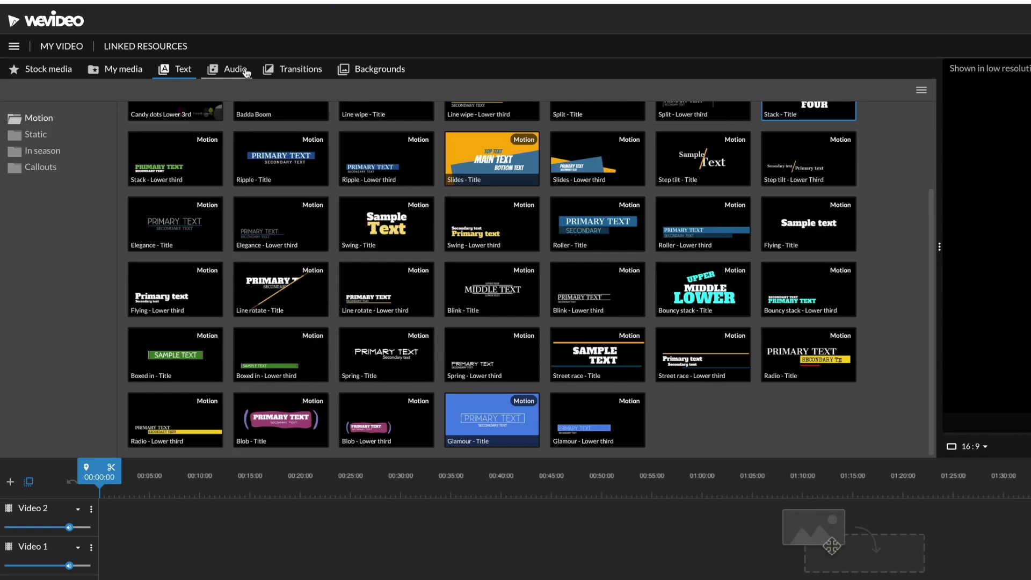
Preview the Clear Inspiration music track and the Shaking Spray Paint sound effect from Other
left_click(153, 86)
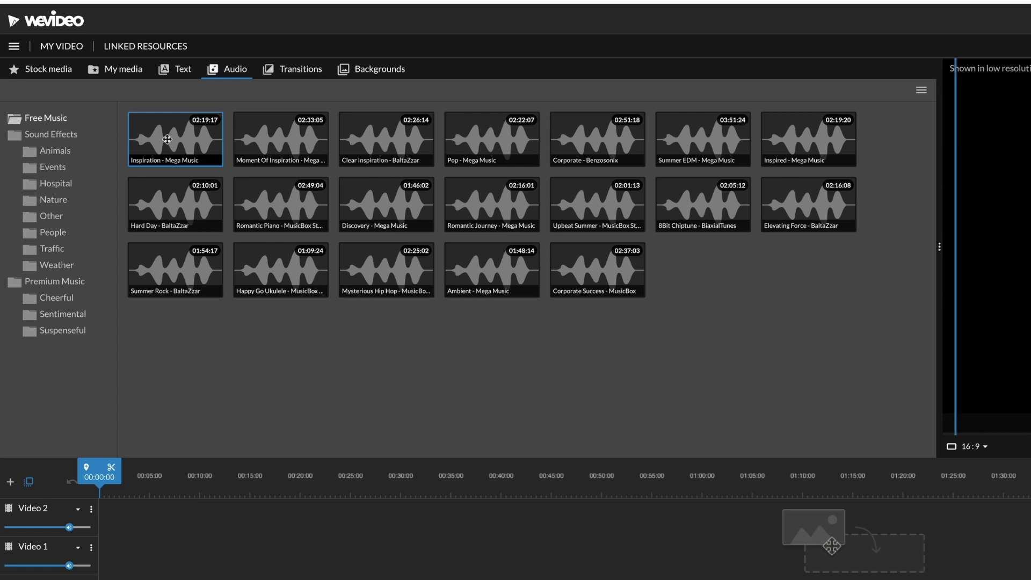
left_click(374, 145)
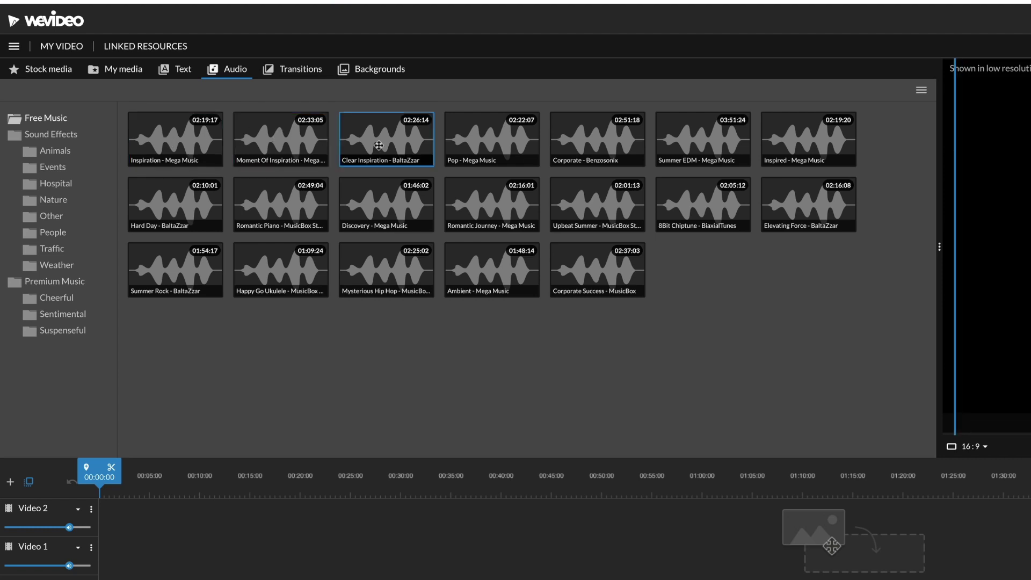
left_click(52, 219)
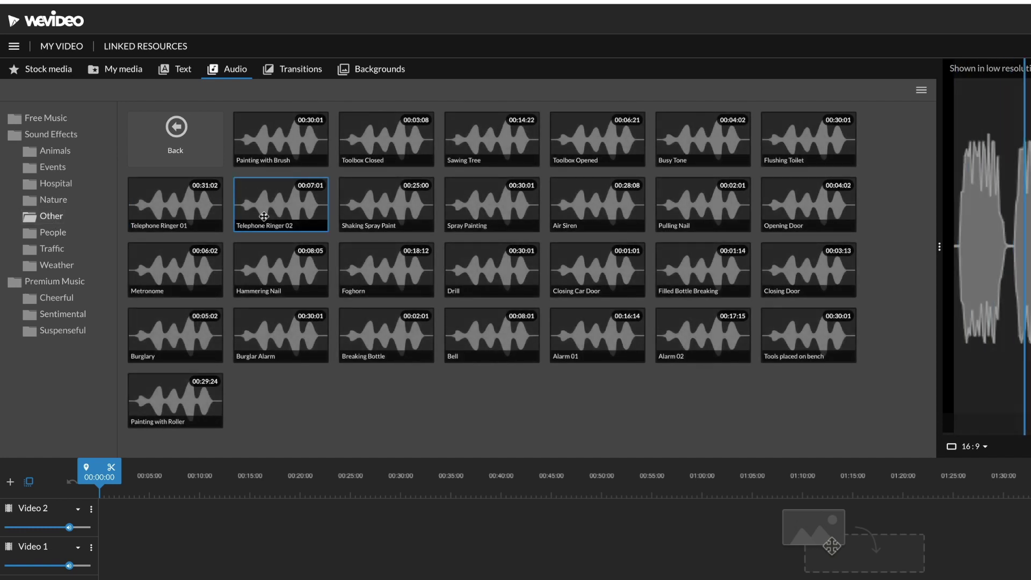
left_click(415, 194)
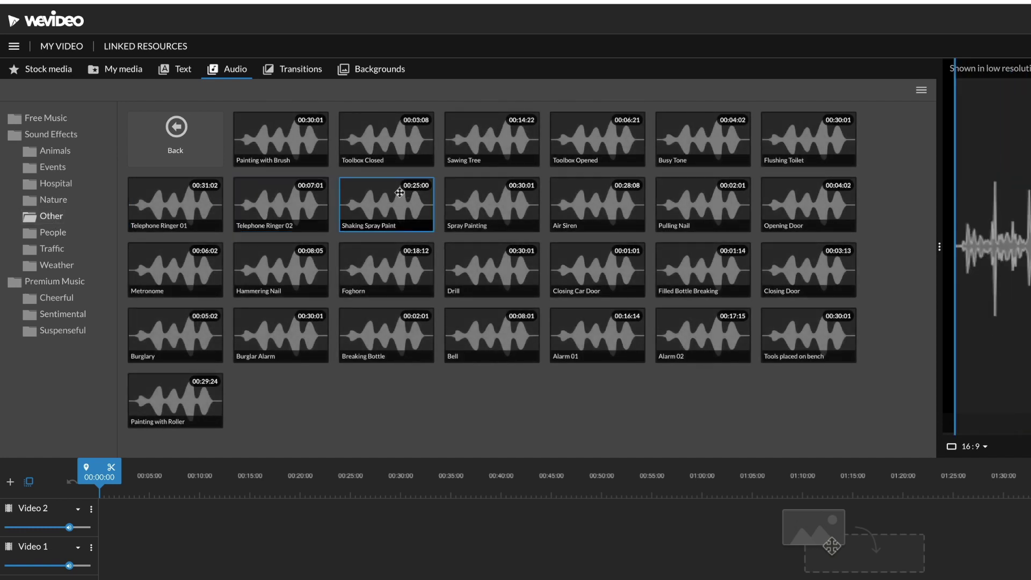
Preview the Cross blur, Paper plane, Rainbow and Wipe down transitions, then show Backgrounds
left_click(288, 70)
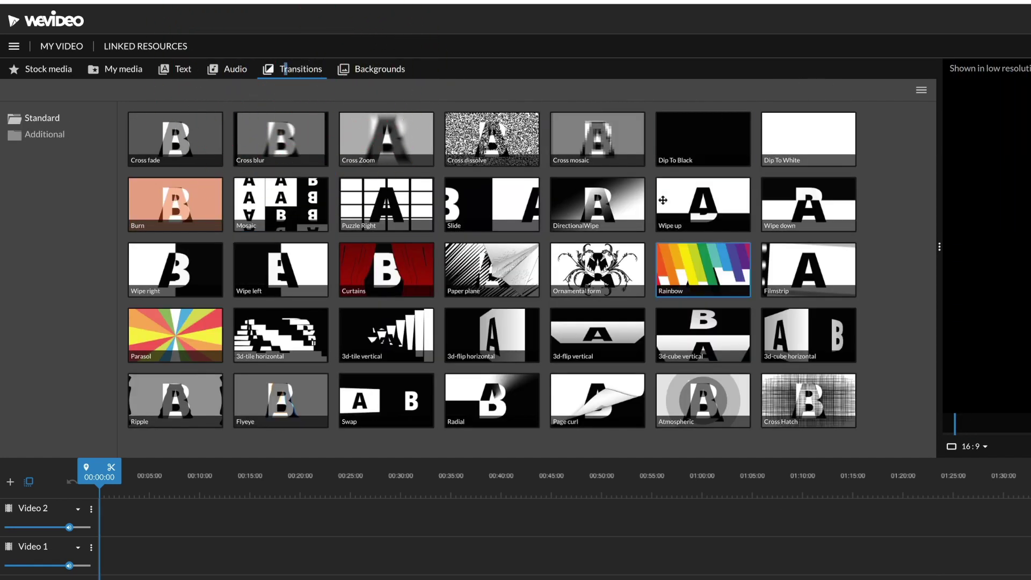
left_click(268, 135)
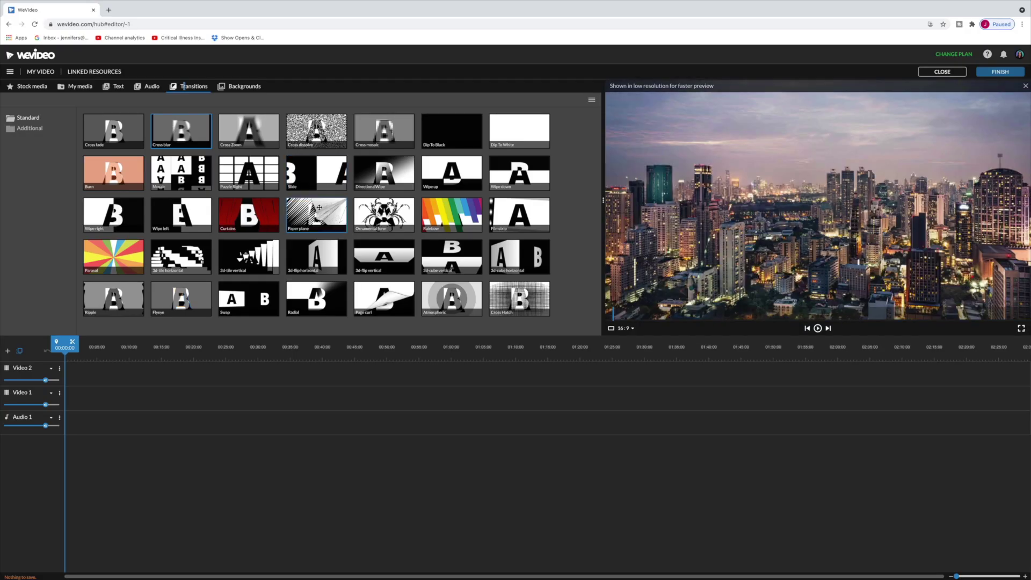
left_click(318, 207)
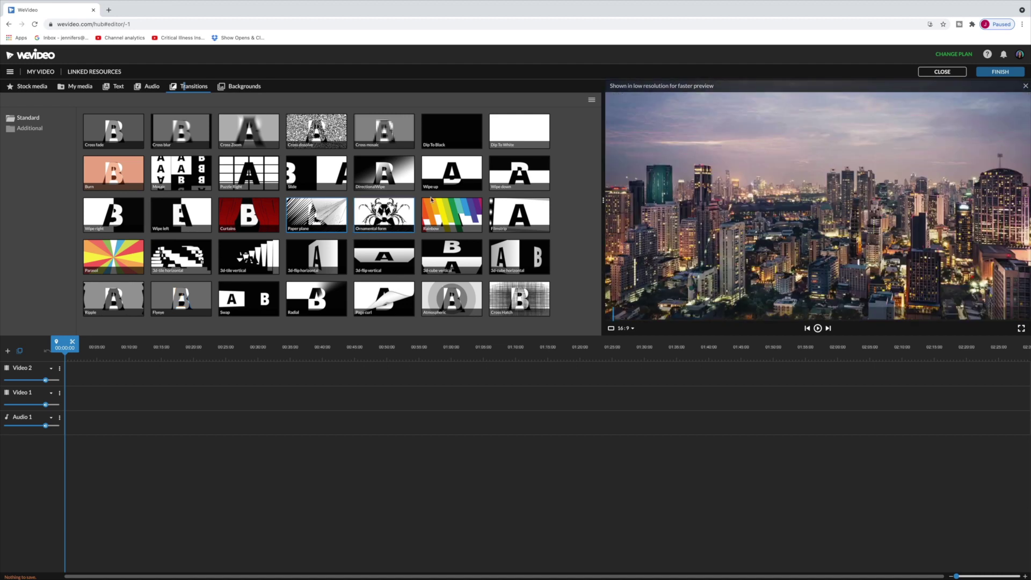
left_click(431, 200)
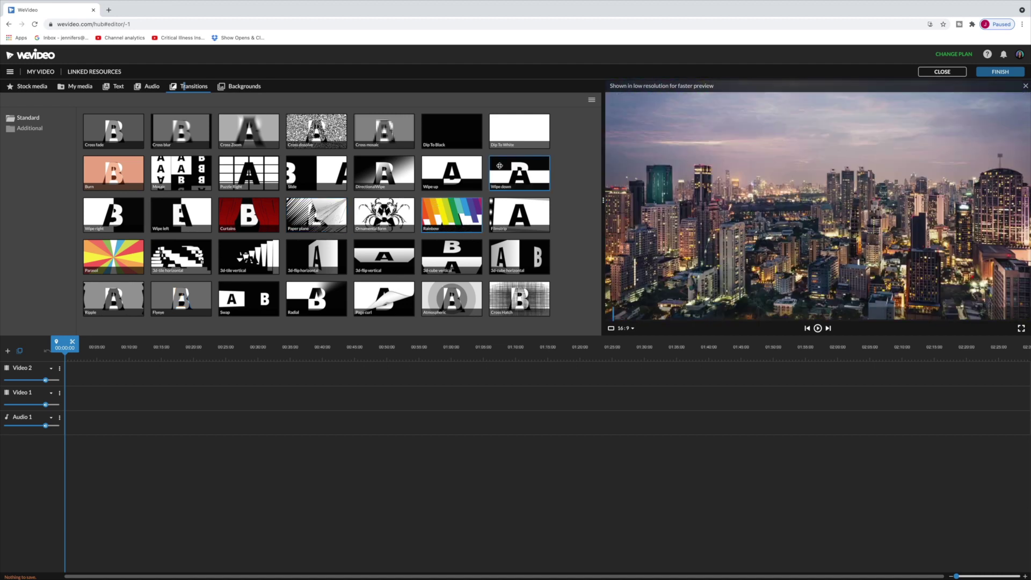
left_click(500, 167)
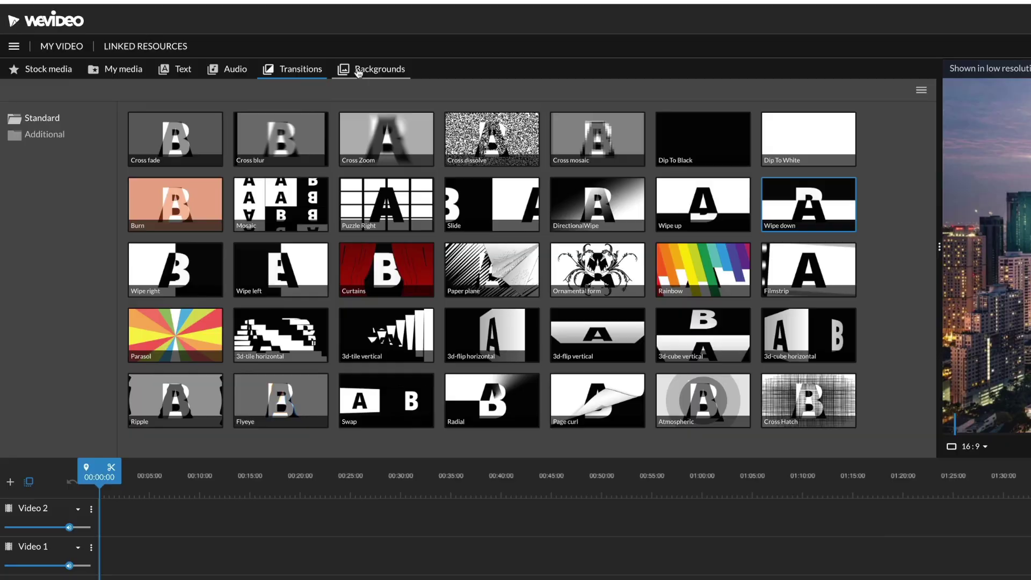
left_click(217, 86)
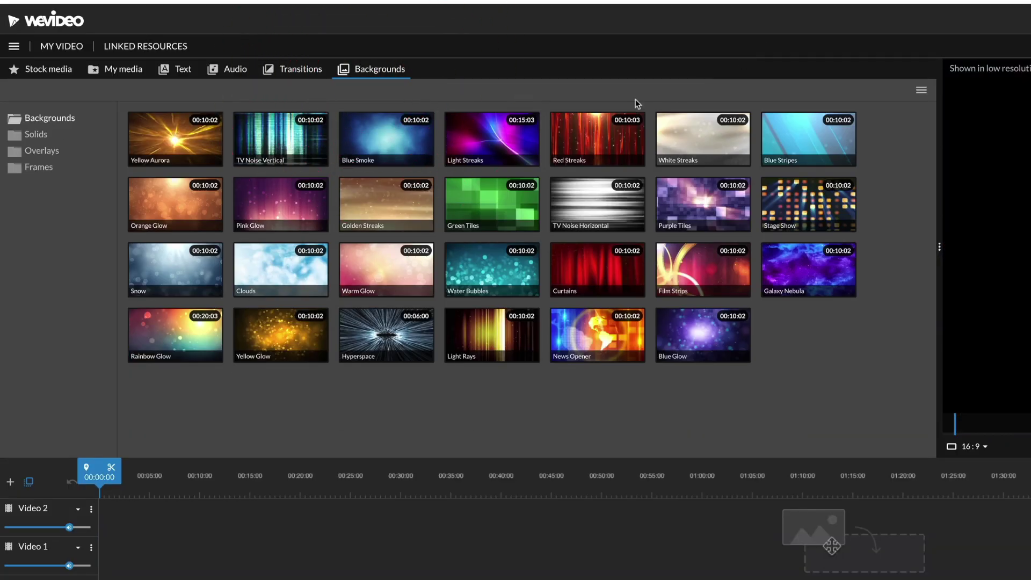
Preview the Blue Smoke, Water Bubbles, Warm Glow and Rainbow Glow backgrounds
left_click(410, 130)
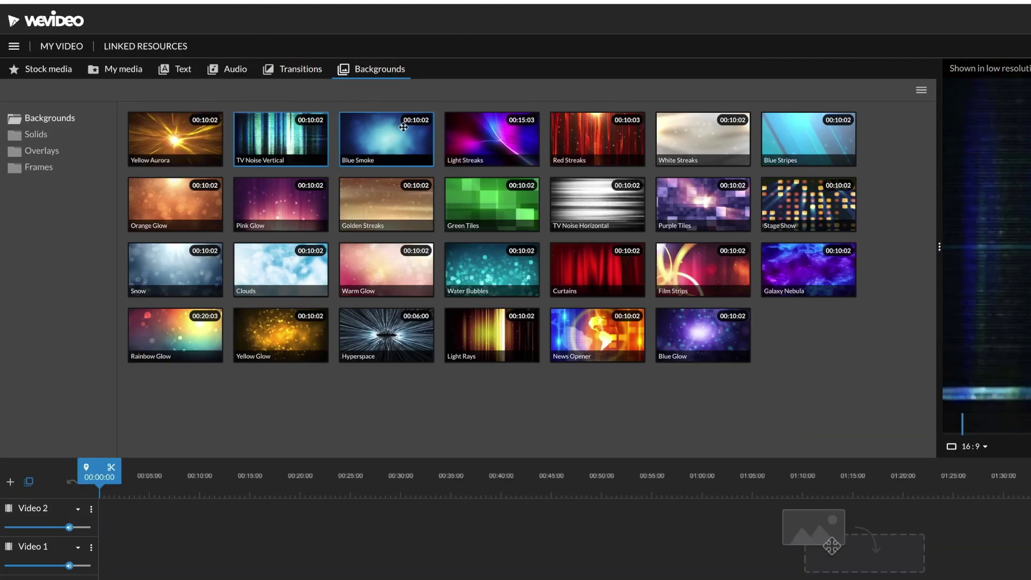
left_click(309, 205)
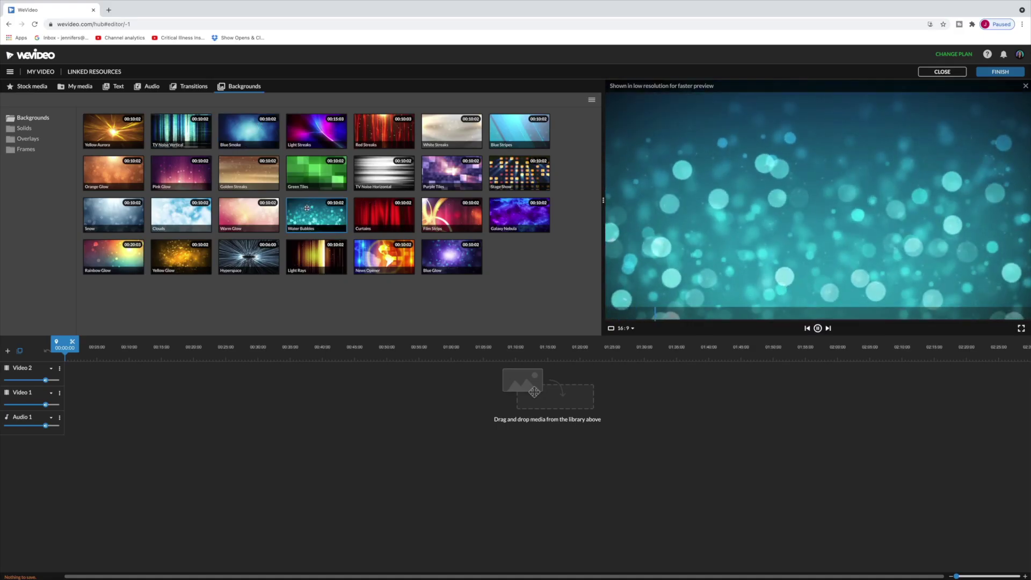
left_click(267, 223)
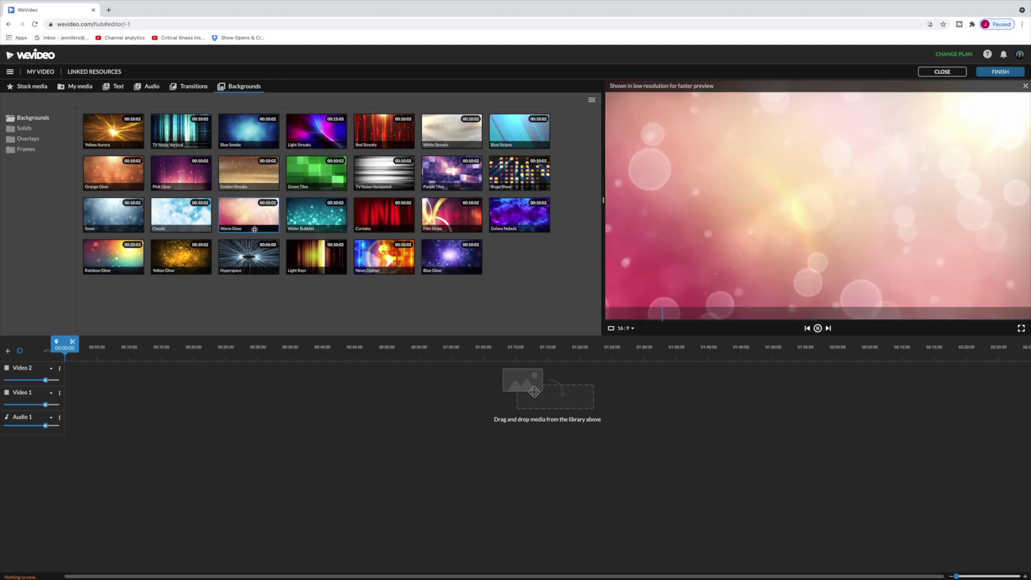
left_click(96, 268)
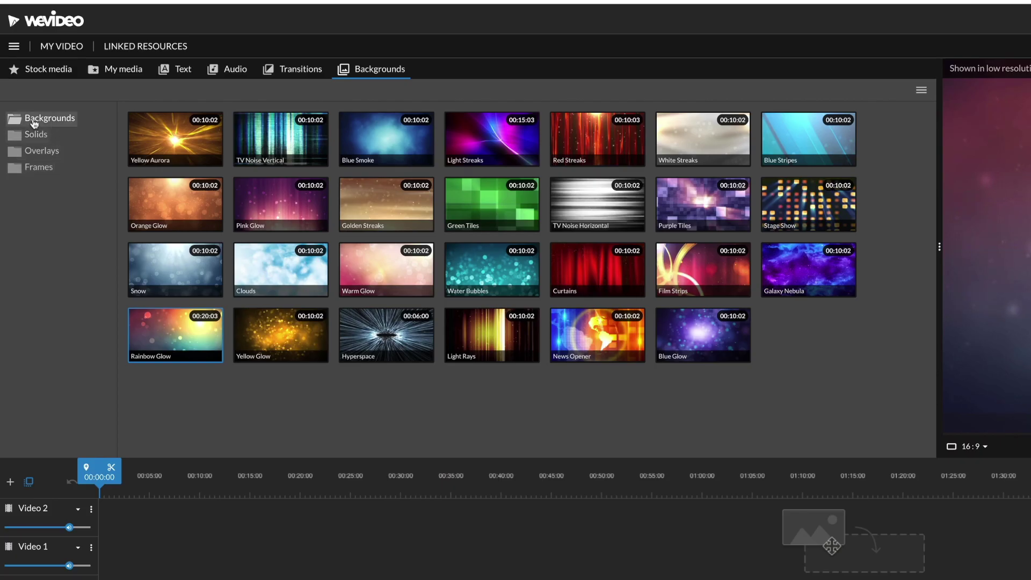
Preview the Orange solid and the Snow, Nose, Beating Heart and Poff overlays, then show Frames
left_click(21, 129)
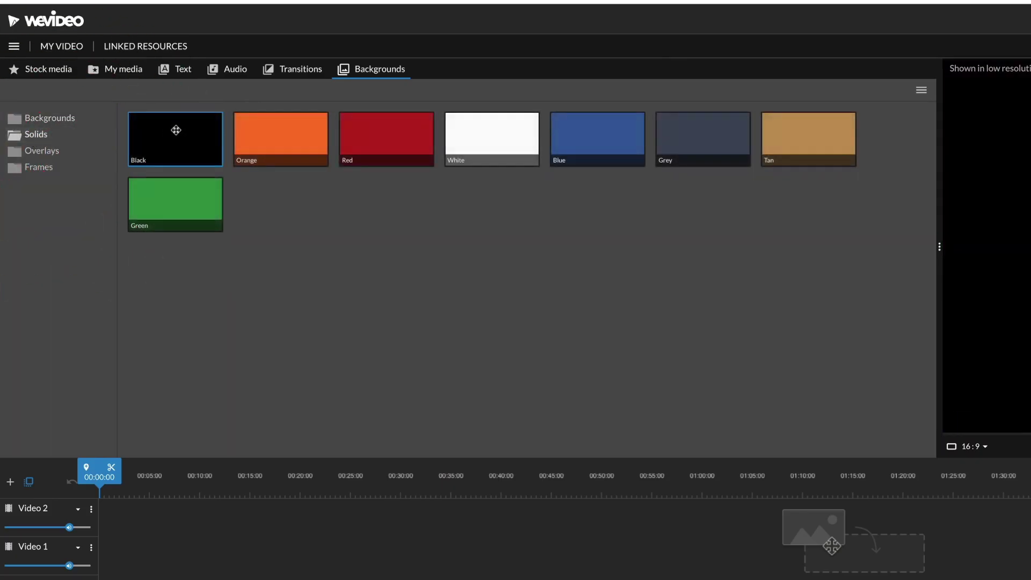
left_click(272, 131)
left_click(43, 157)
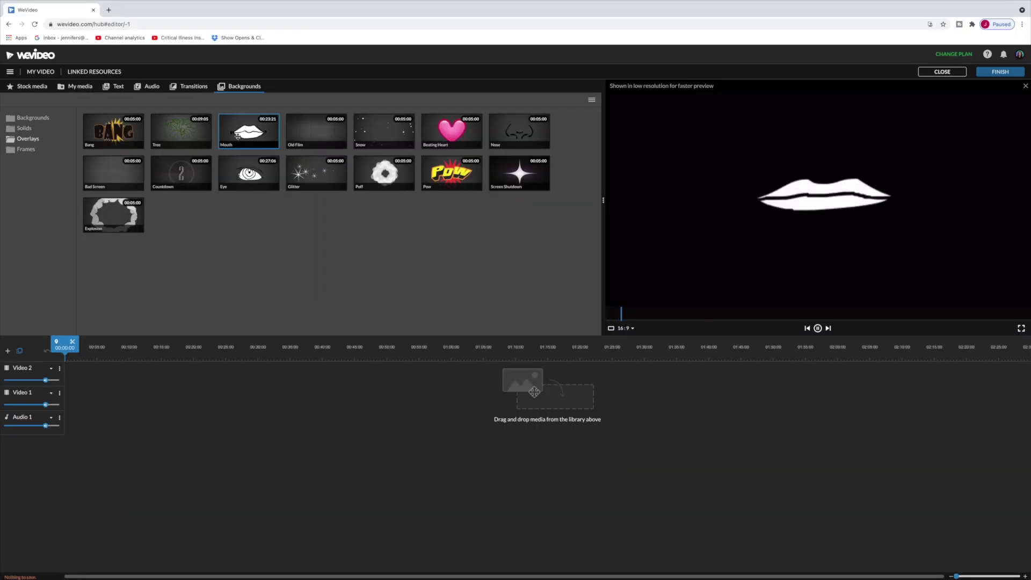
left_click(382, 125)
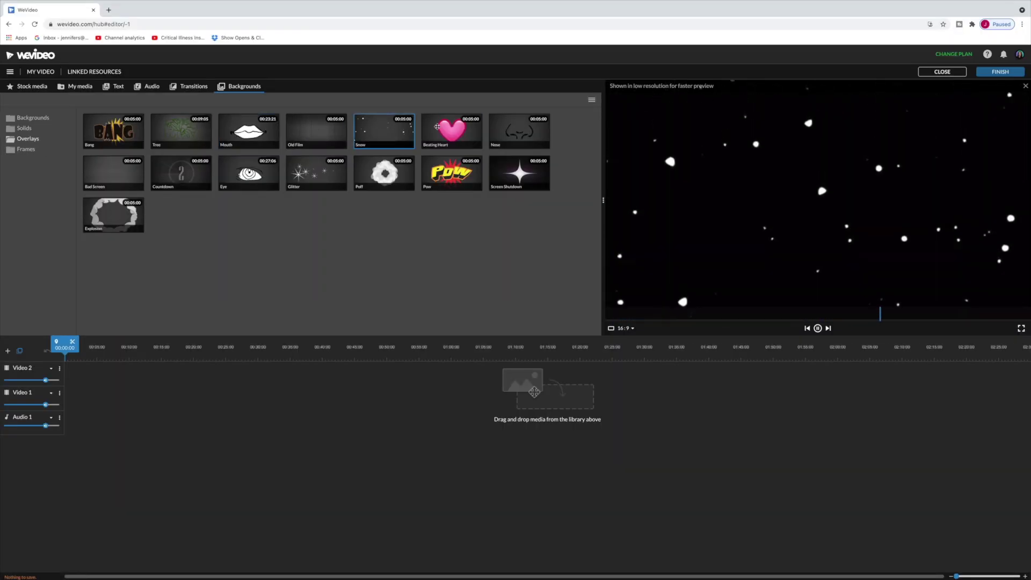
left_click(504, 132)
left_click(458, 142)
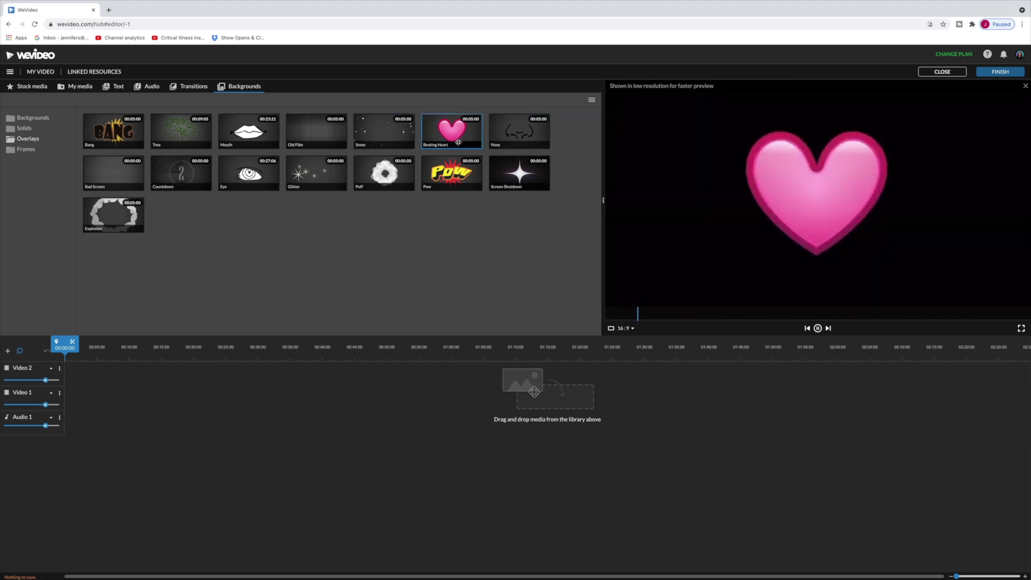
left_click(359, 185)
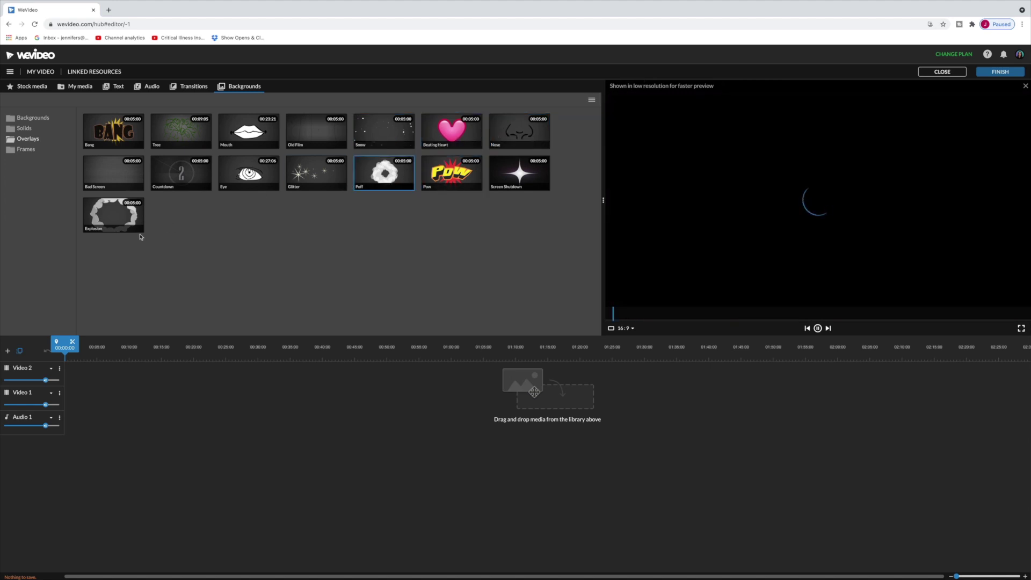
left_click(75, 147)
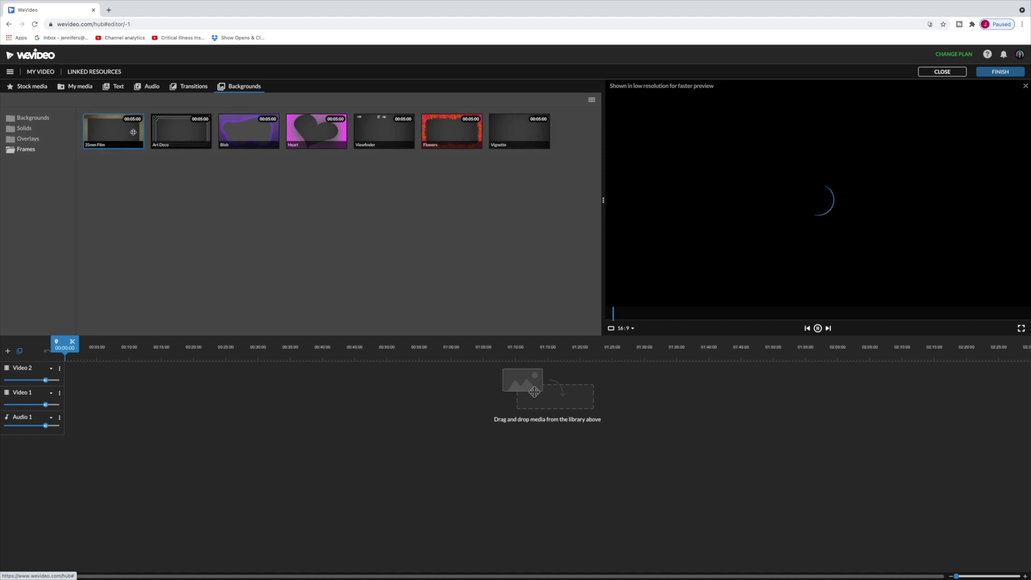
Preview the Blob frame, widen the library panel, and switch back to My media
left_click(246, 126)
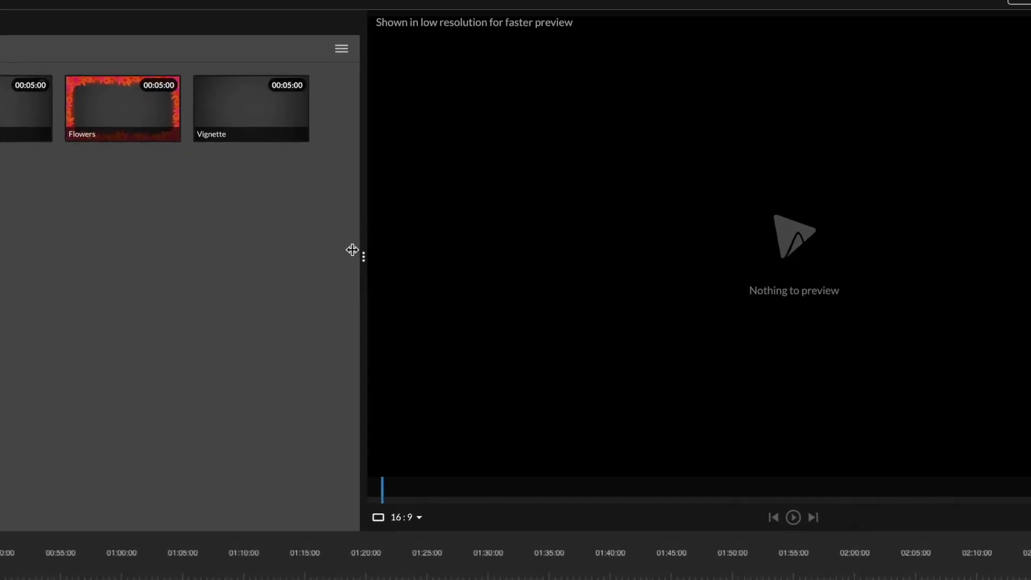
left_click_drag(319, 264, 322, 262)
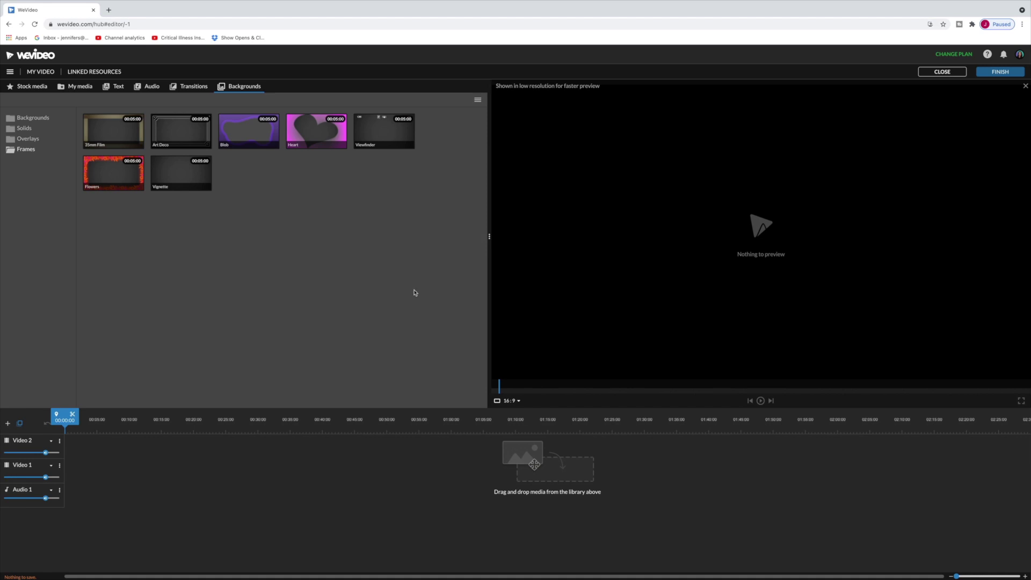
left_click(81, 88)
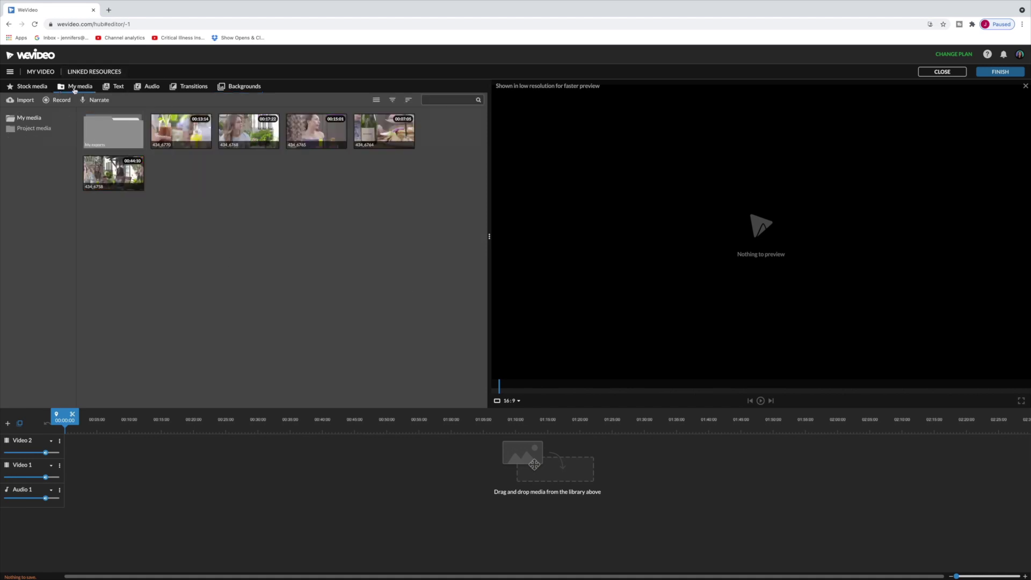
Preview clip 434_6758, then leave full screen to reach the desktop
left_click(100, 178)
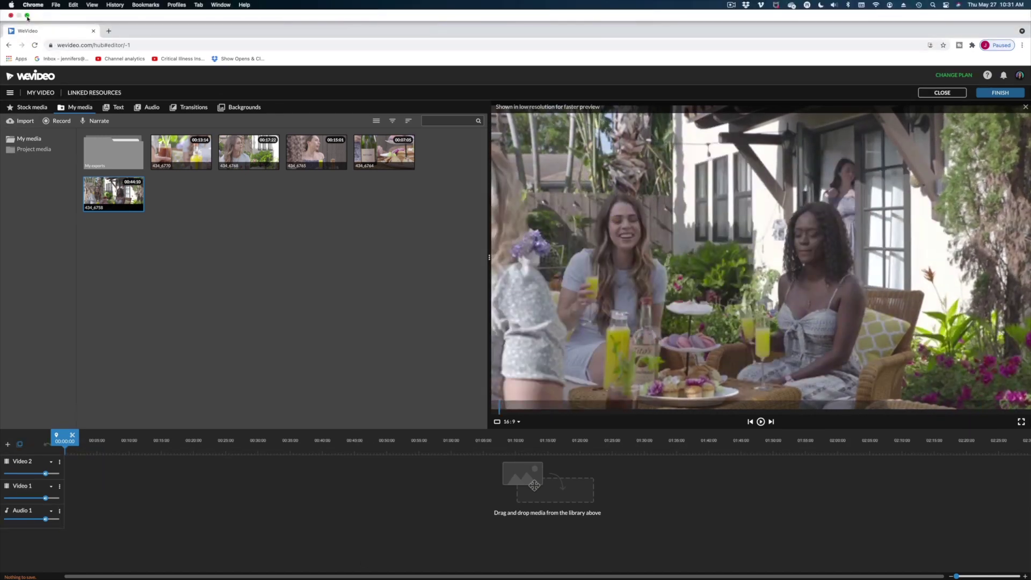
left_click(28, 15)
Drag 434_6760.mov from the Original Media Finder window into My media and restore full screen
left_click(105, 558)
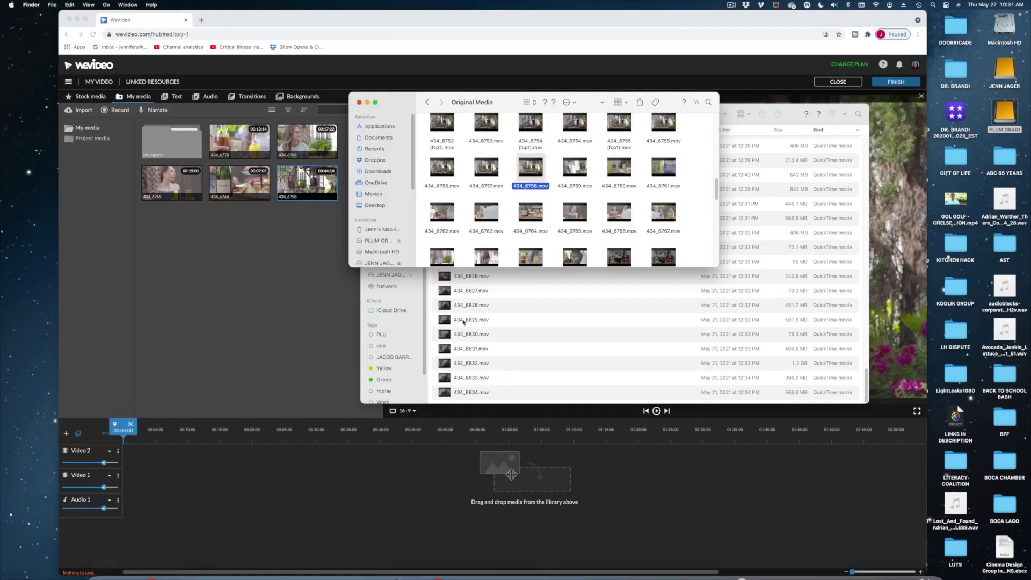
scroll(556, 180, "up", 2)
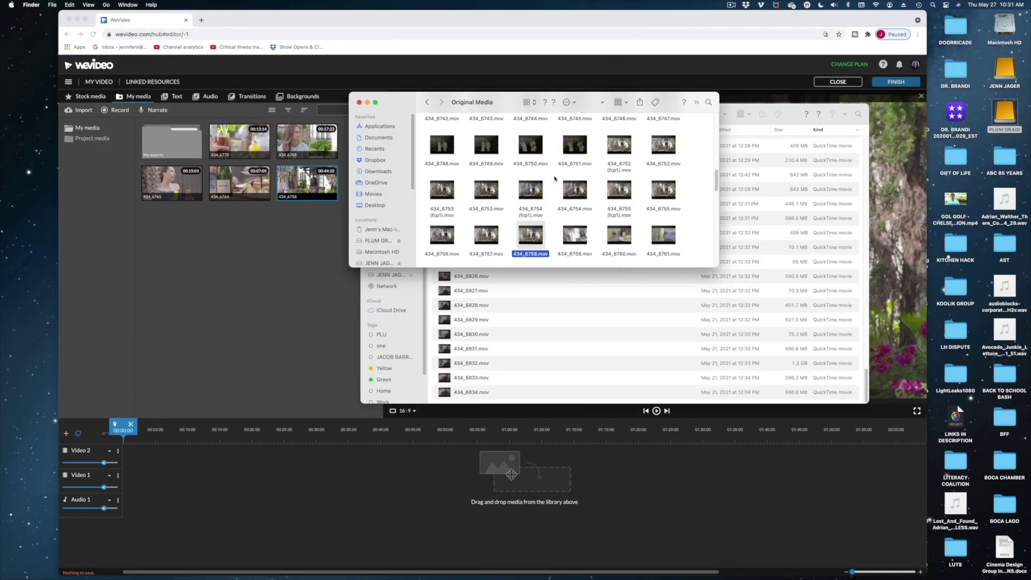
left_click_drag(627, 224, 253, 276)
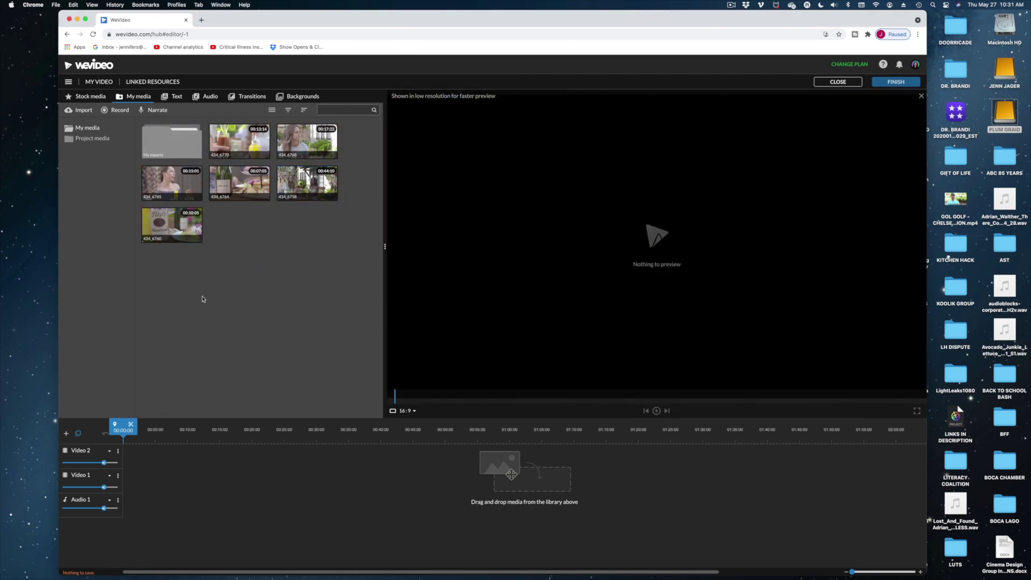
left_click(85, 19)
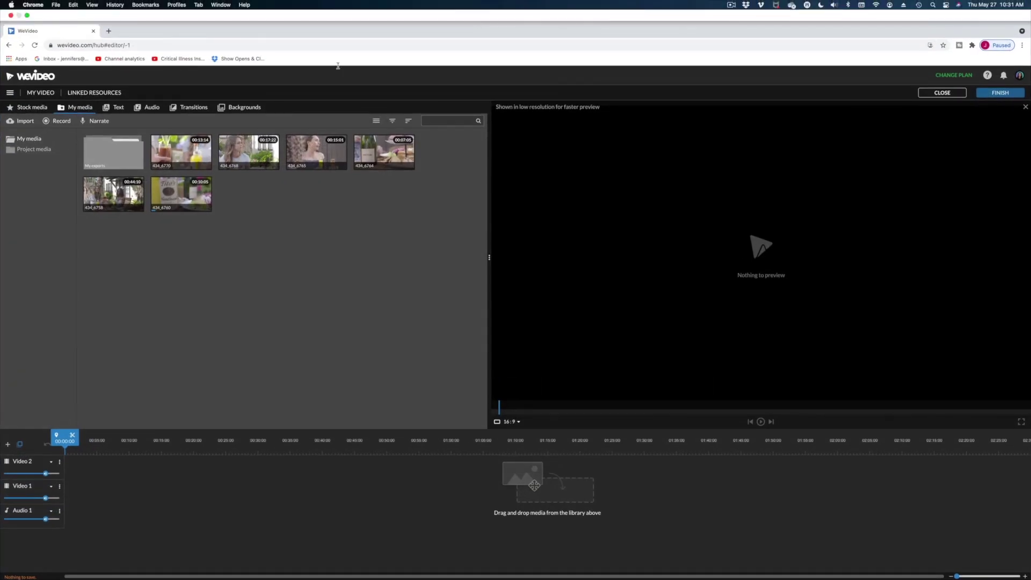
Place clip 434_6758 at the start of the Video 1 track
left_click_drag(316, 131, 95, 457)
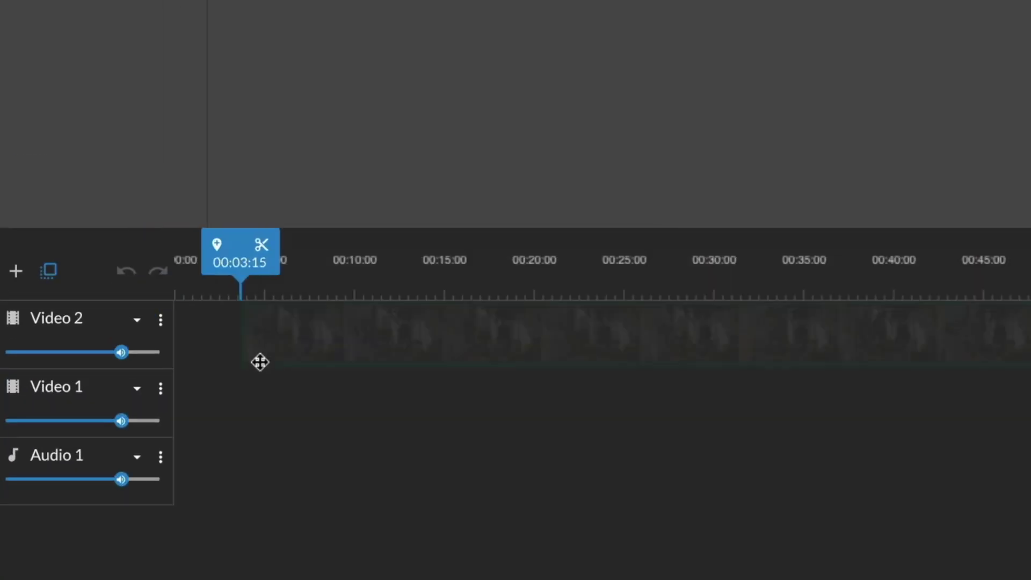
left_click_drag(260, 362, 200, 401)
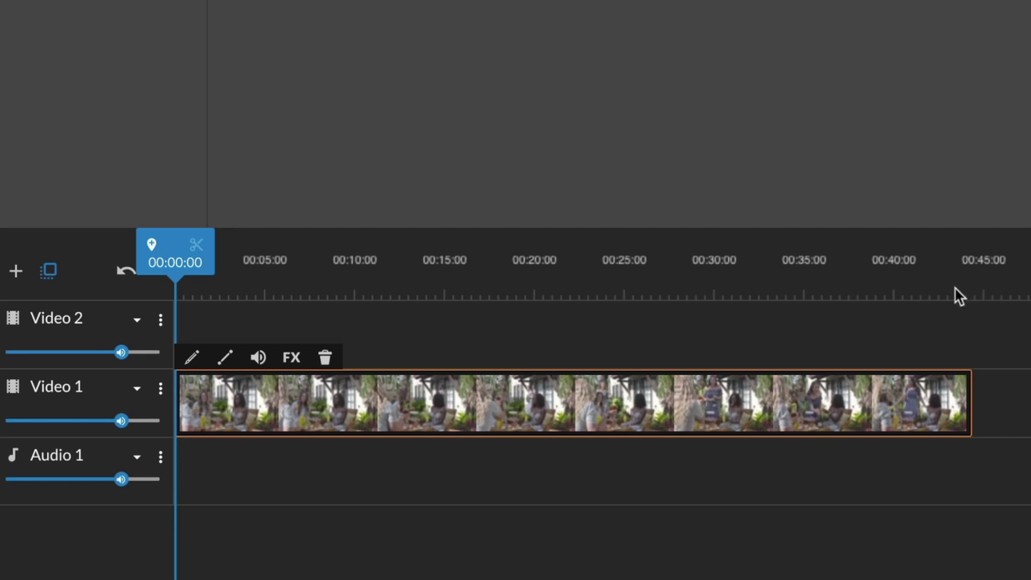
left_click(917, 321)
left_click(916, 403)
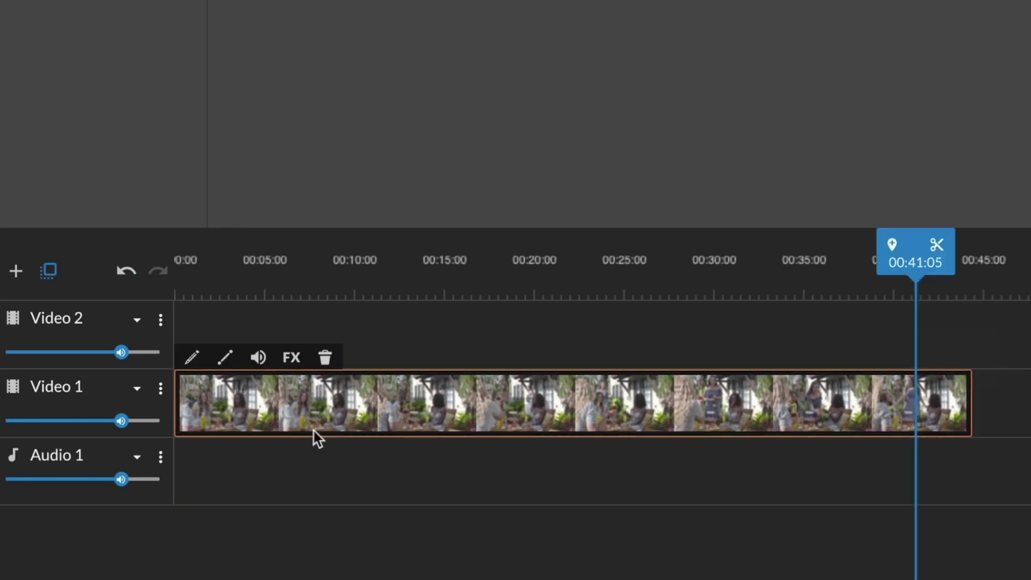
Trim the clip's beginning and end to about seven seconds and open its editing settings
left_click_drag(178, 410, 536, 410)
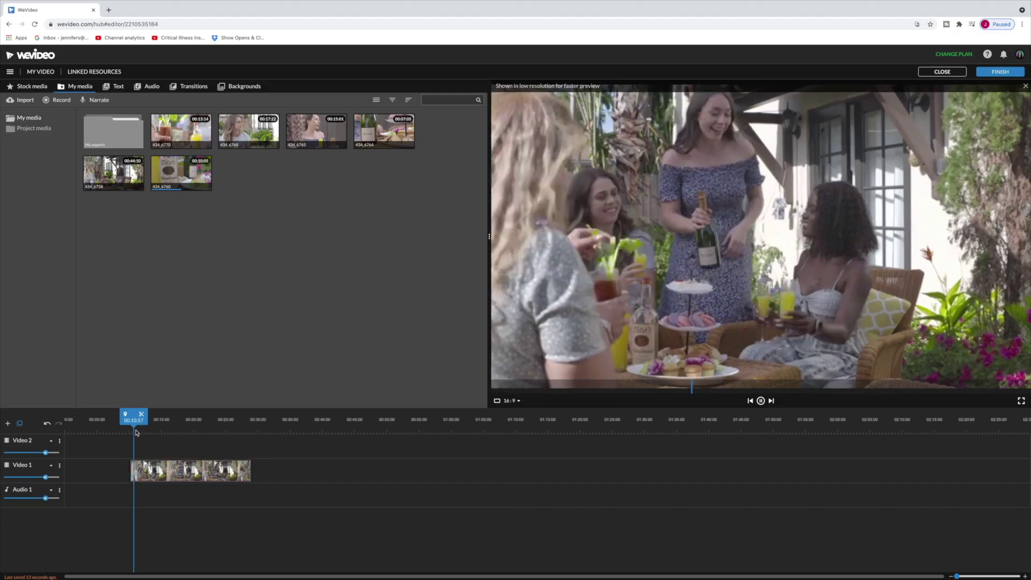
left_click_drag(251, 470, 180, 471)
left_click(100, 471)
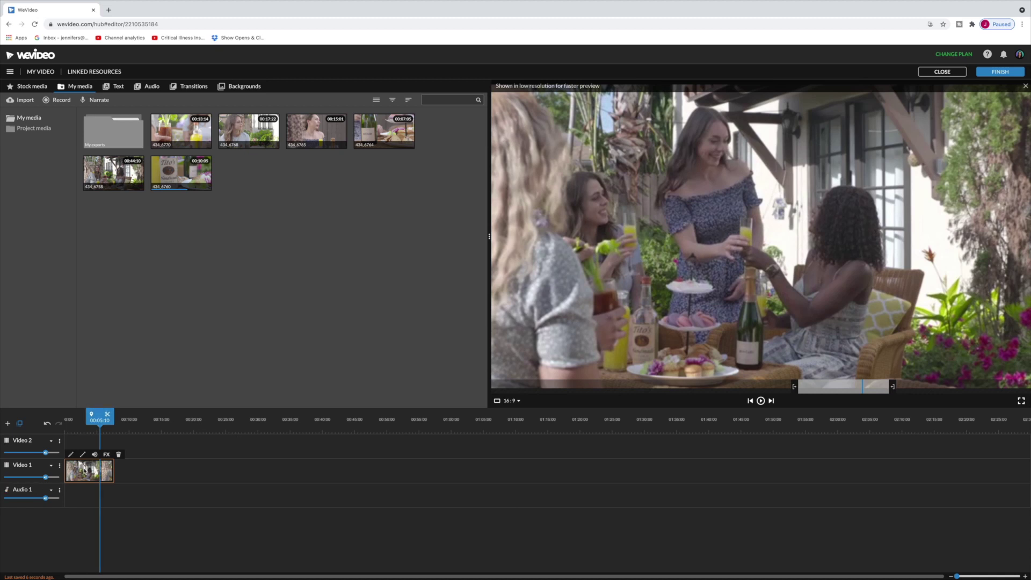
double_click(84, 471)
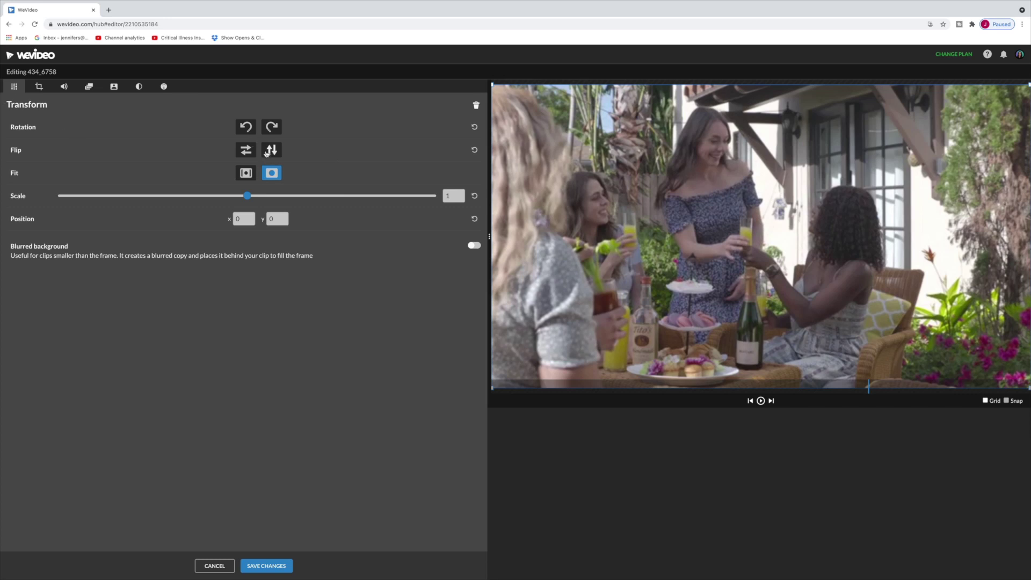
Try rotating, flipping and mirroring the clip, leaving it upright and unflipped
left_click(270, 128)
left_click(270, 127)
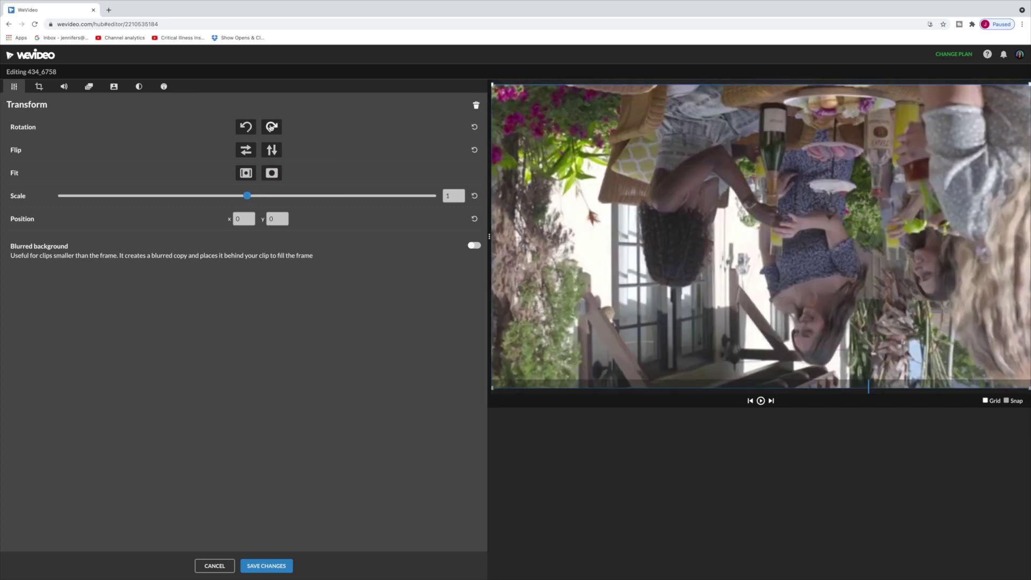
left_click(270, 127)
left_click(270, 127)
left_click(271, 150)
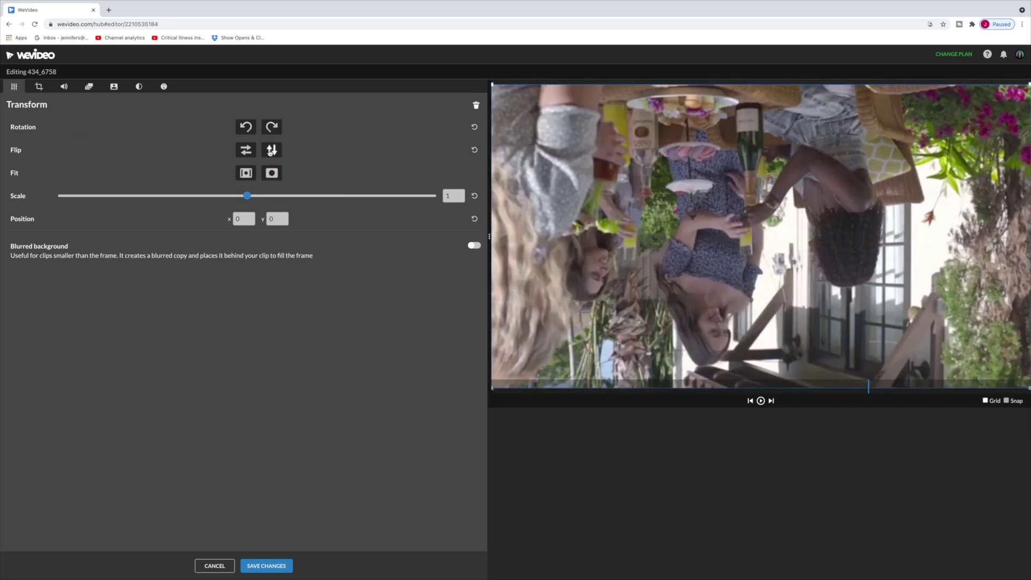
left_click(474, 151)
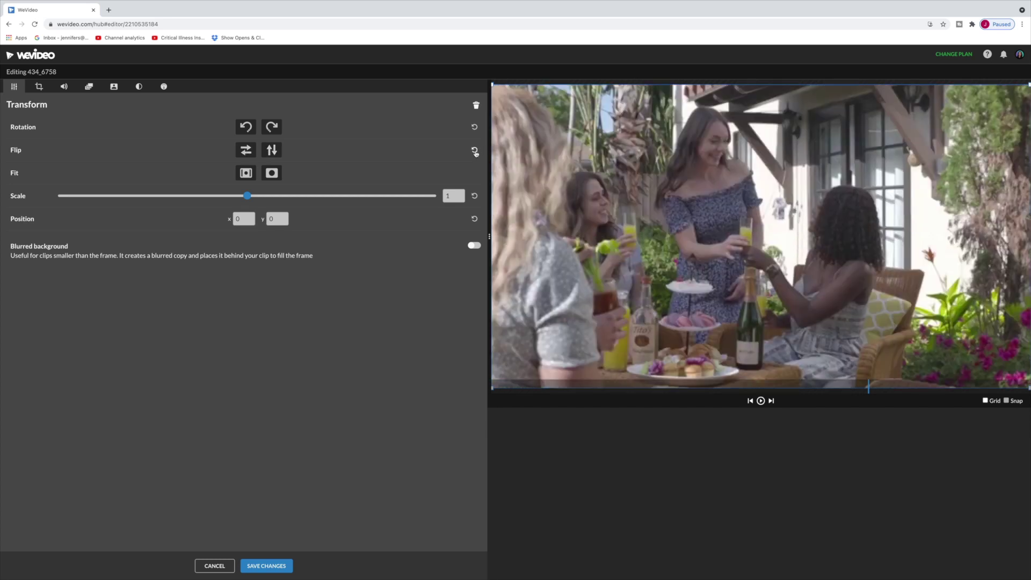
left_click(246, 151)
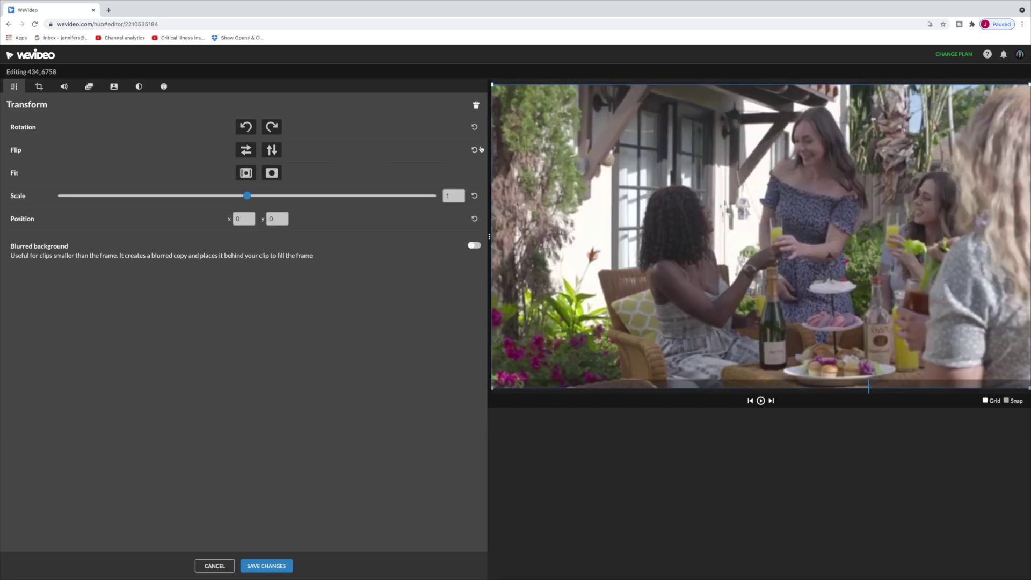
left_click(475, 150)
Toggle between Fill and Fit, enlarge the clip to scale 1.36, then reset scale to 1
left_click(271, 172)
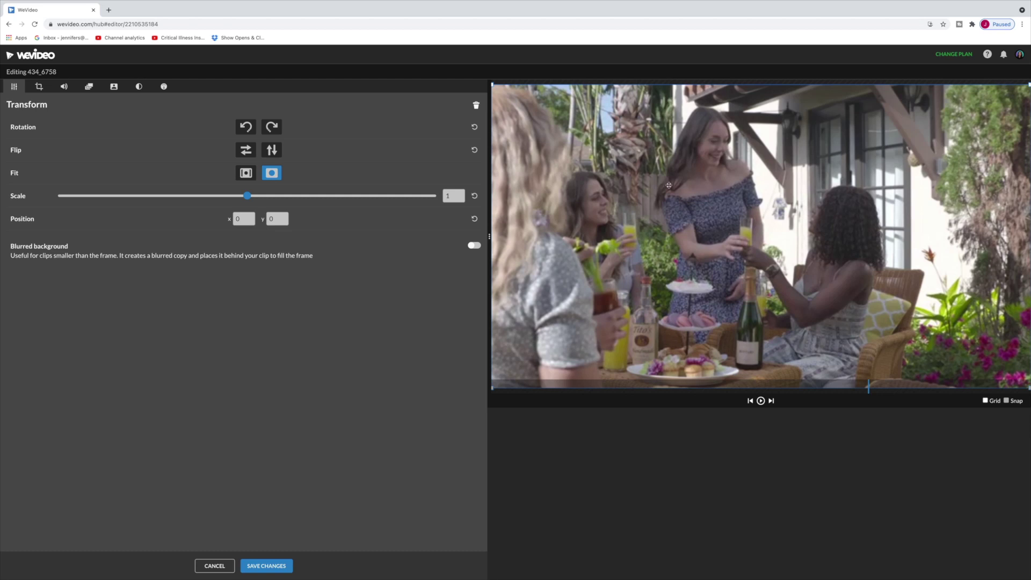
left_click(246, 173)
left_click(271, 173)
left_click(246, 172)
left_click(271, 172)
left_click_drag(247, 195, 219, 219)
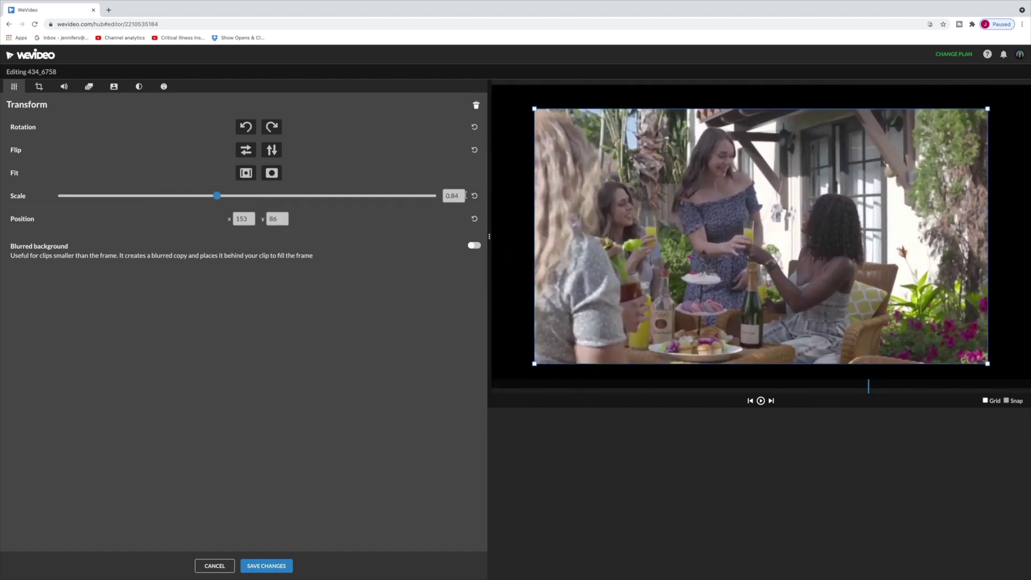
left_click(475, 196)
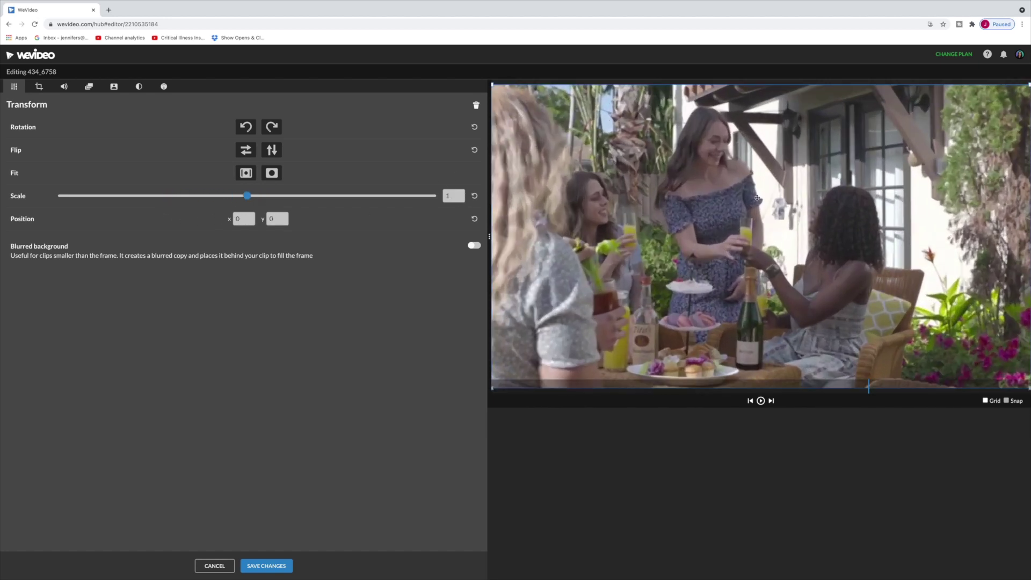
Move the clip to position X 41, Y 500, then reset it to centre
left_click_drag(757, 198, 750, 166)
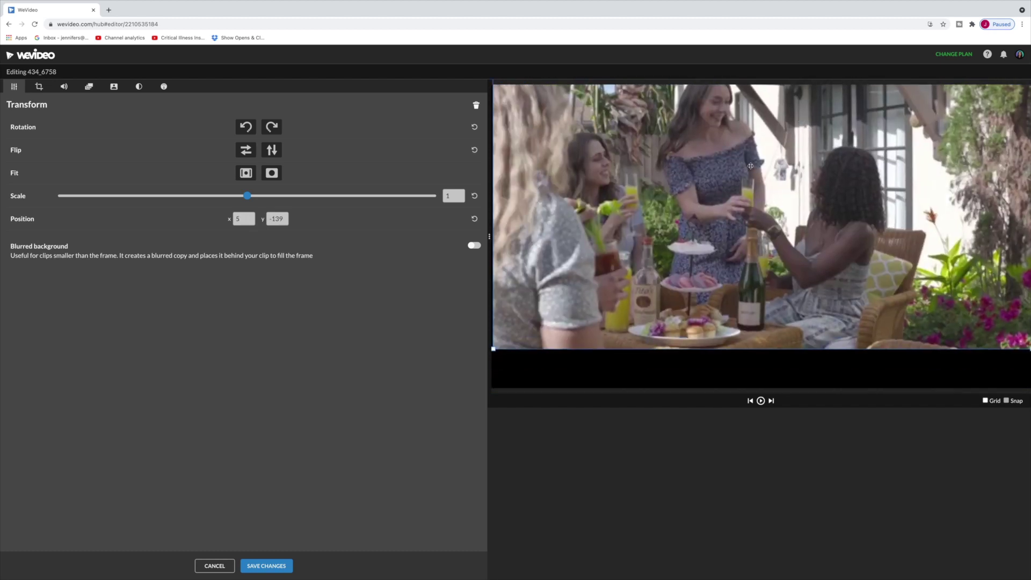
left_click(244, 218)
left_click(238, 254)
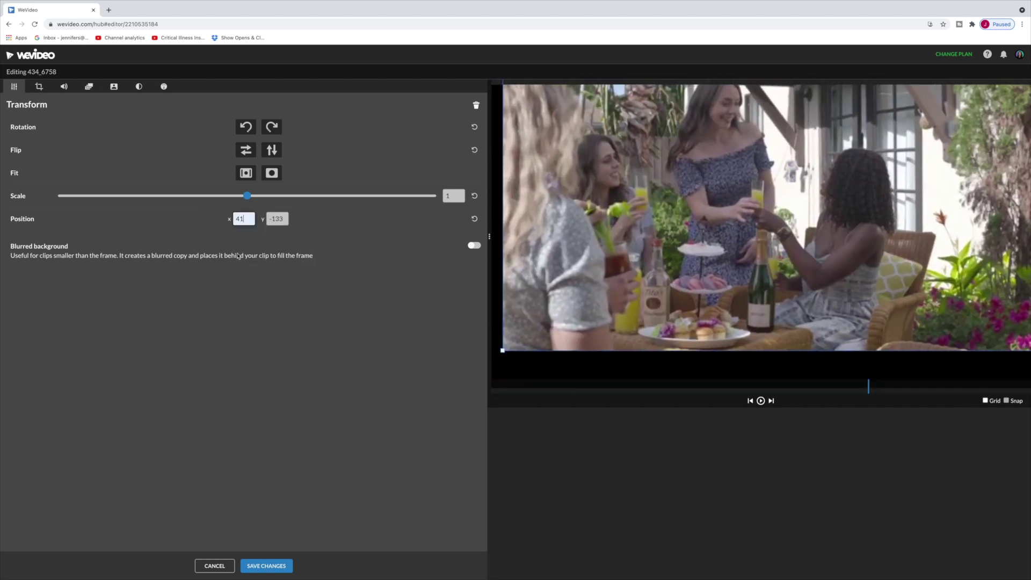
key("Tab")
type("500")
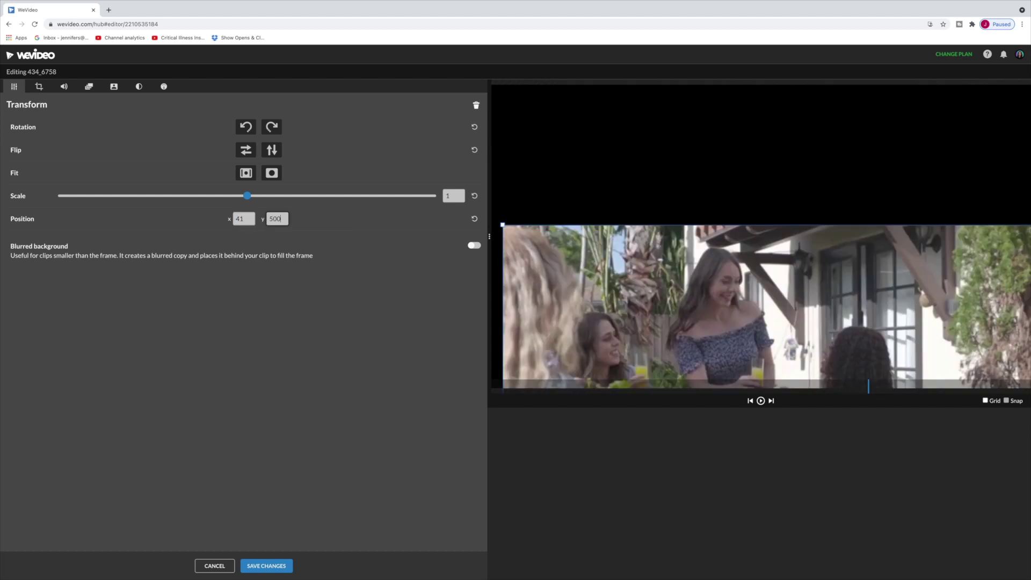
left_click(474, 218)
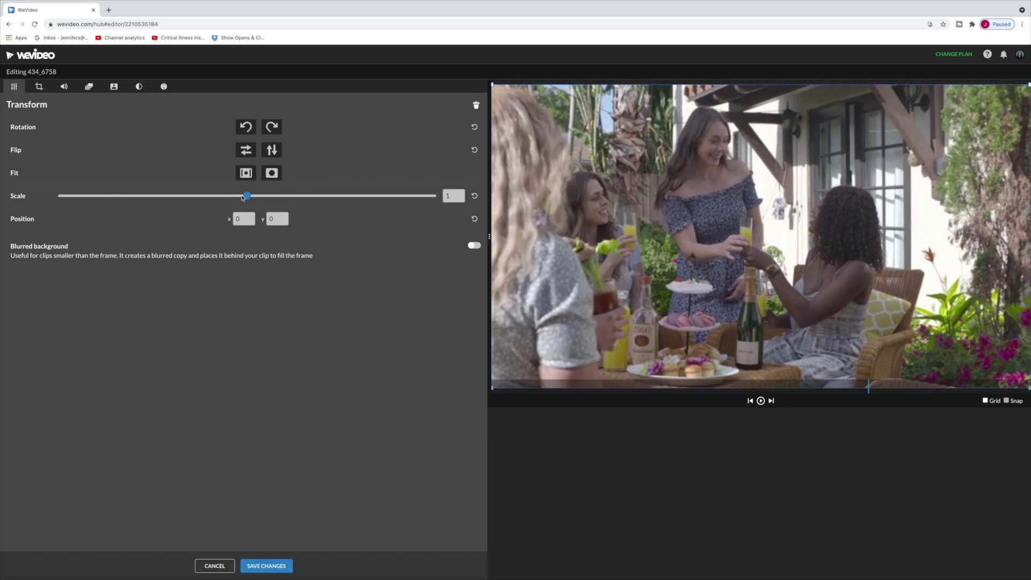
Shrink the clip to 0.66 with blurred background, then turn blur off and restore scale 1
left_click_drag(244, 196, 179, 213)
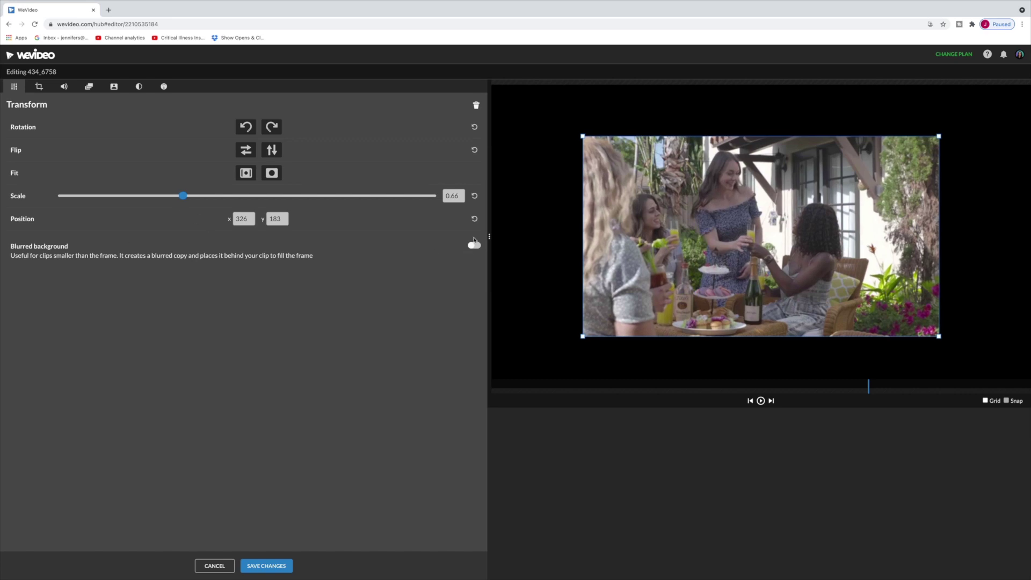
left_click(473, 246)
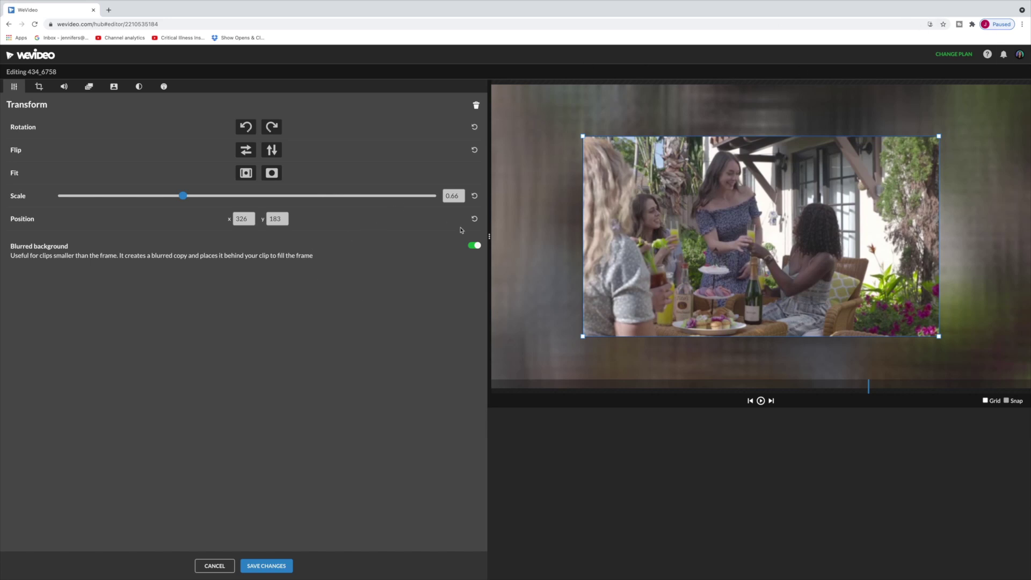
left_click(474, 246)
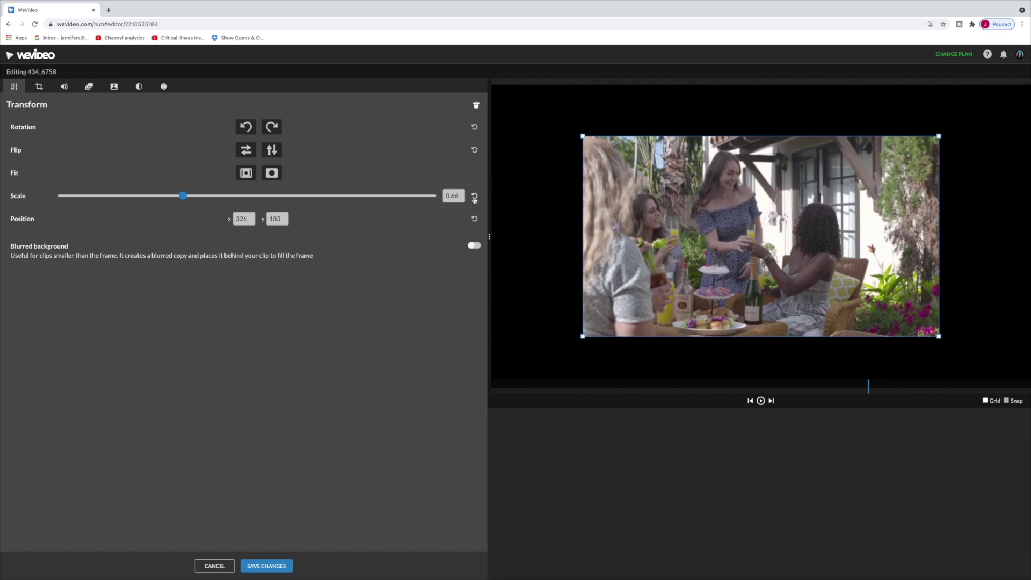
left_click(474, 197)
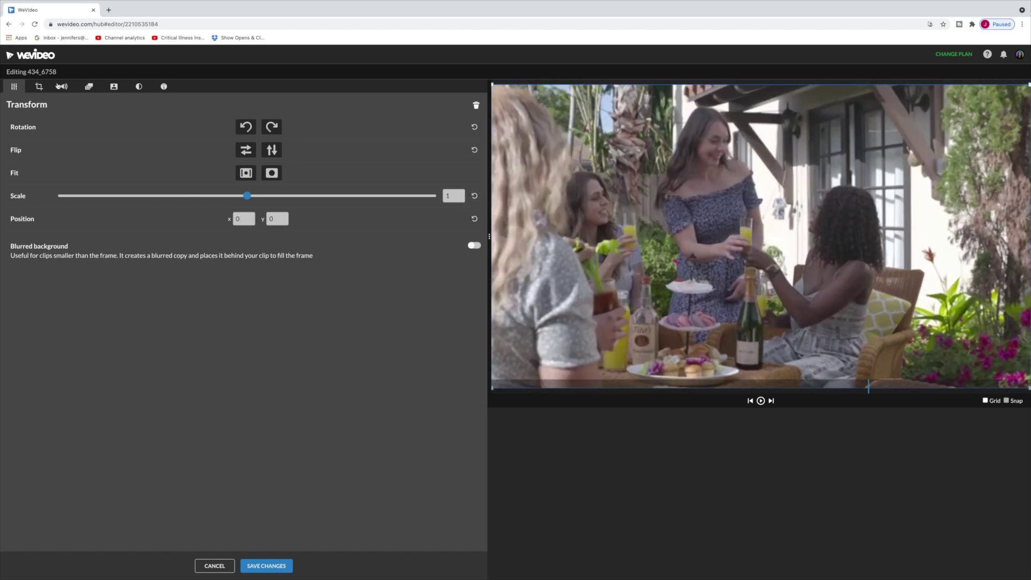
Try cropping the clip in from the left and top, then remove both crops
left_click(38, 87)
left_click_drag(10, 129, 90, 129)
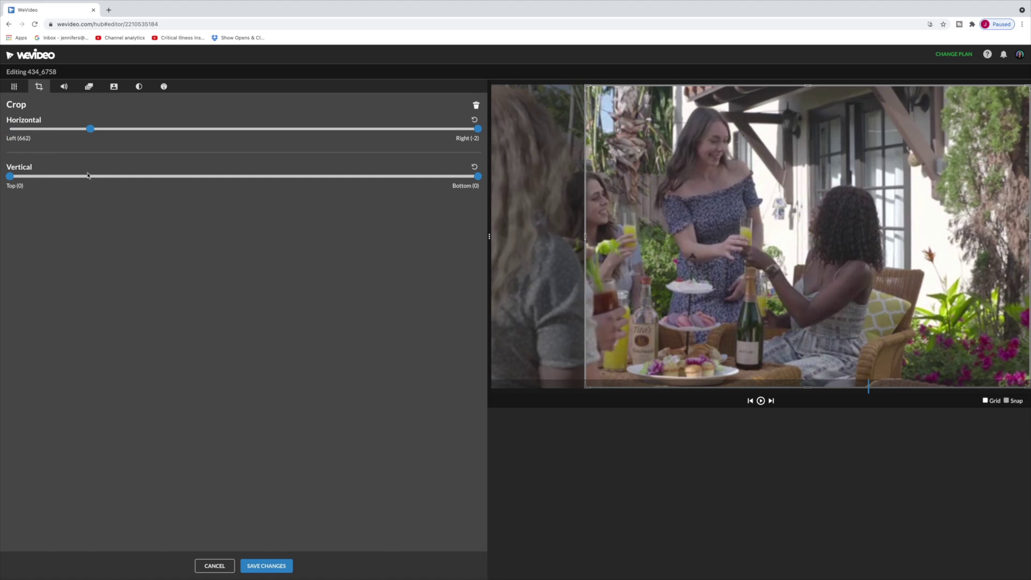
left_click_drag(11, 176, 97, 176)
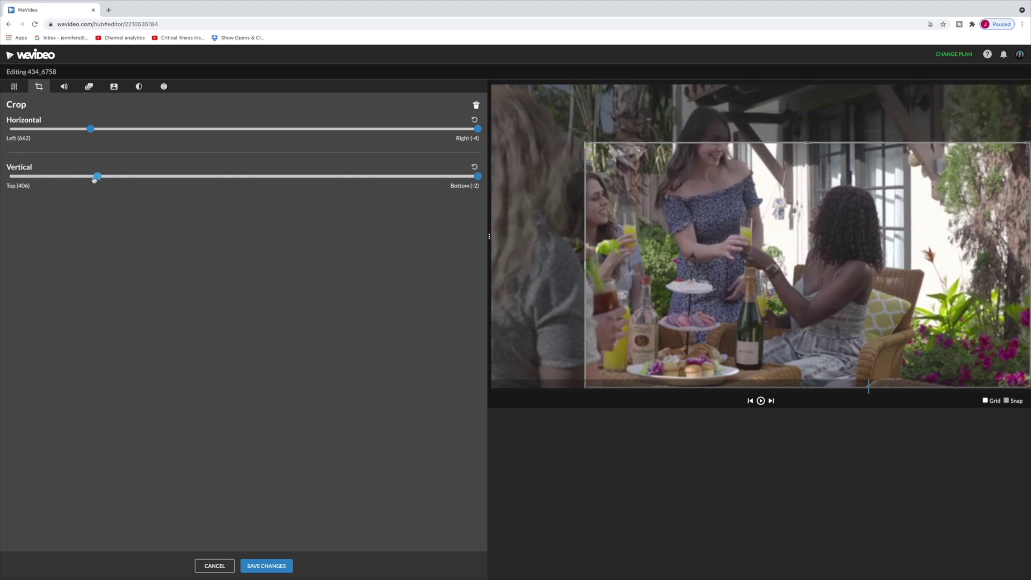
left_click_drag(795, 139, 705, 135)
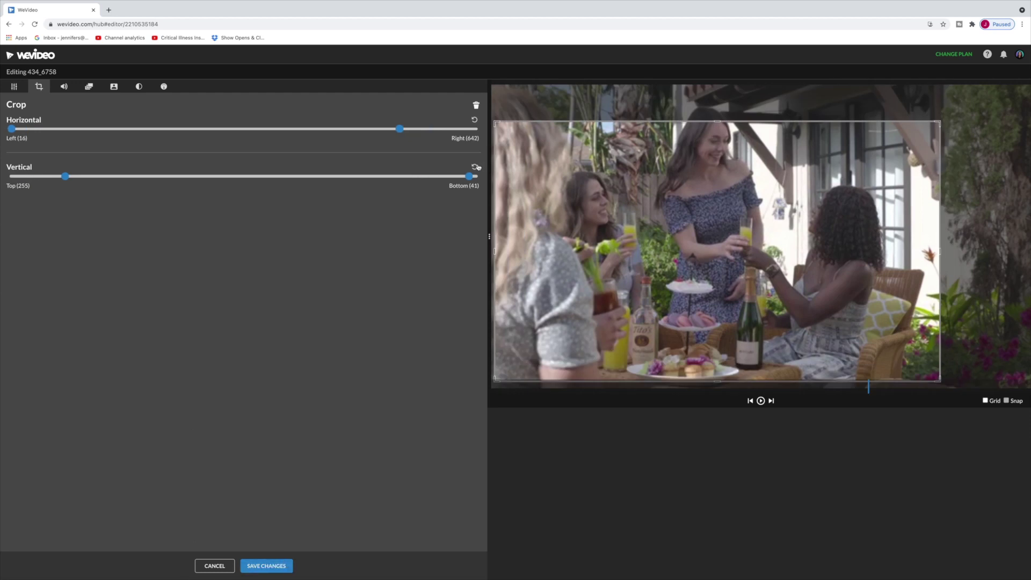
left_click(476, 167)
left_click(474, 119)
Try a 3-second audio fade-in, reset it to 0, and bring up the Animation settings
left_click(64, 87)
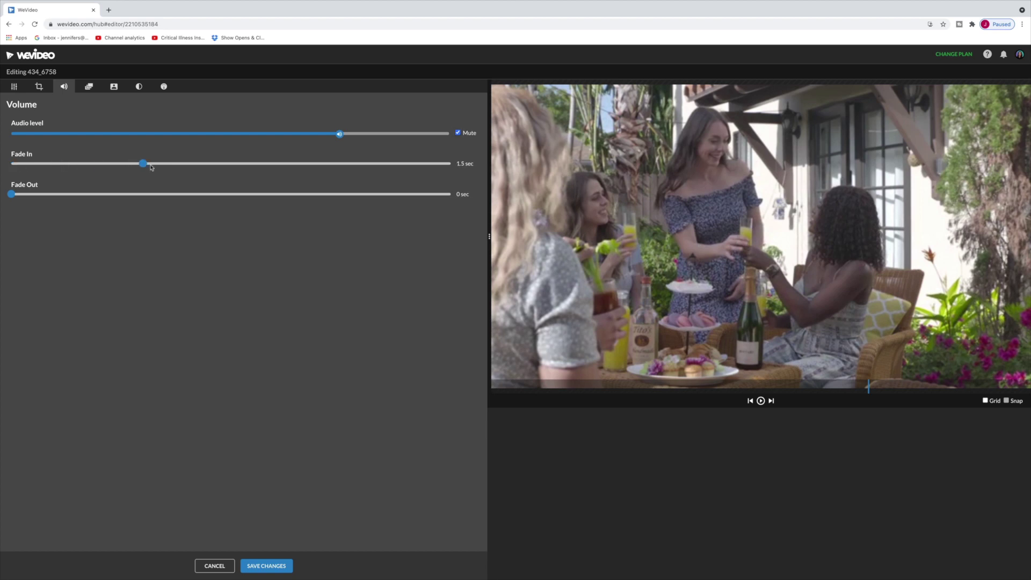
left_click_drag(151, 167, 200, 189)
left_click_drag(269, 158, 1, 177)
left_click(89, 87)
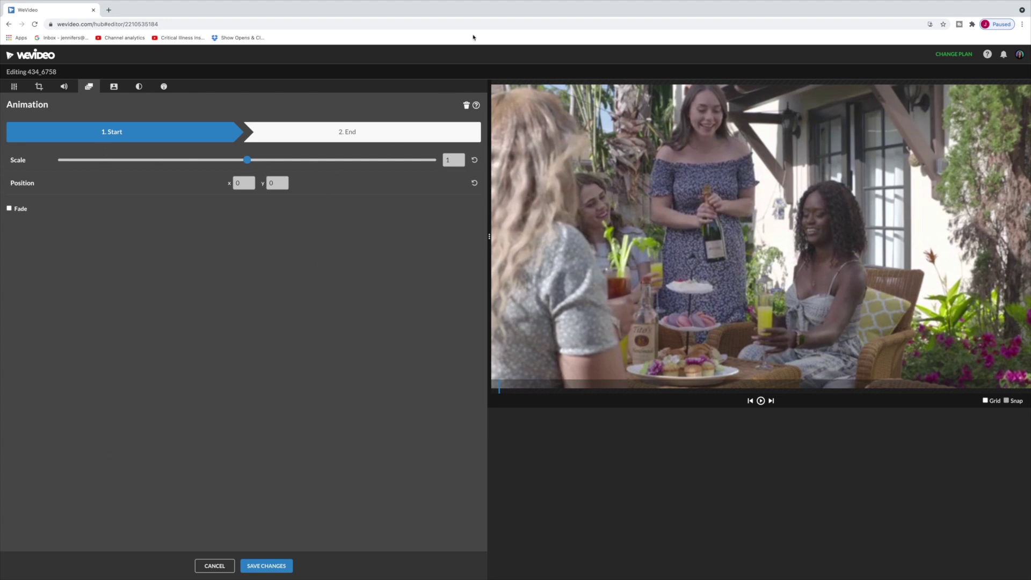
Set the animation's end state to scale 1.6 framed on the standing woman, then preview it
left_click(358, 134)
left_click_drag(245, 165, 276, 162)
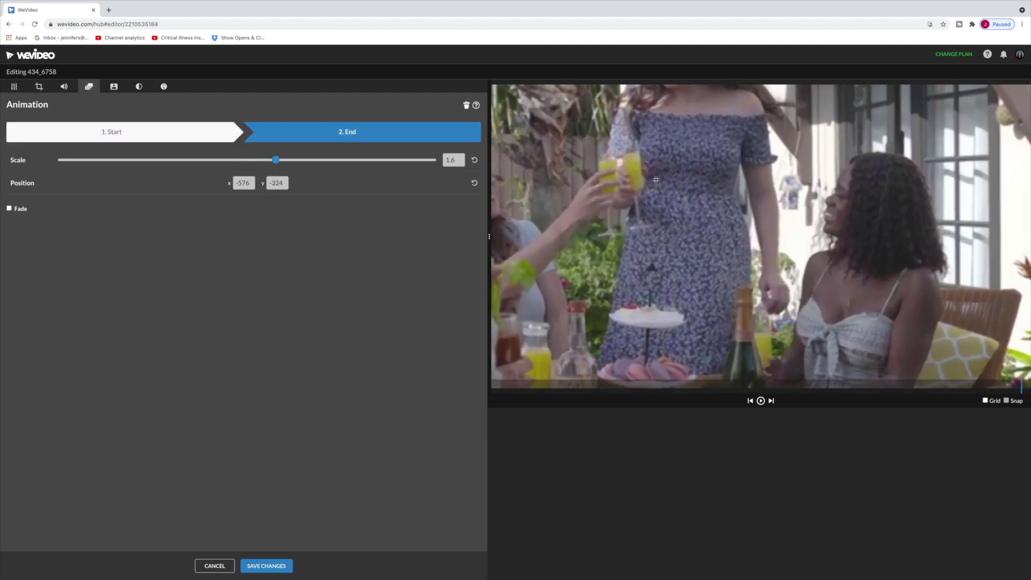
left_click_drag(656, 179, 727, 271)
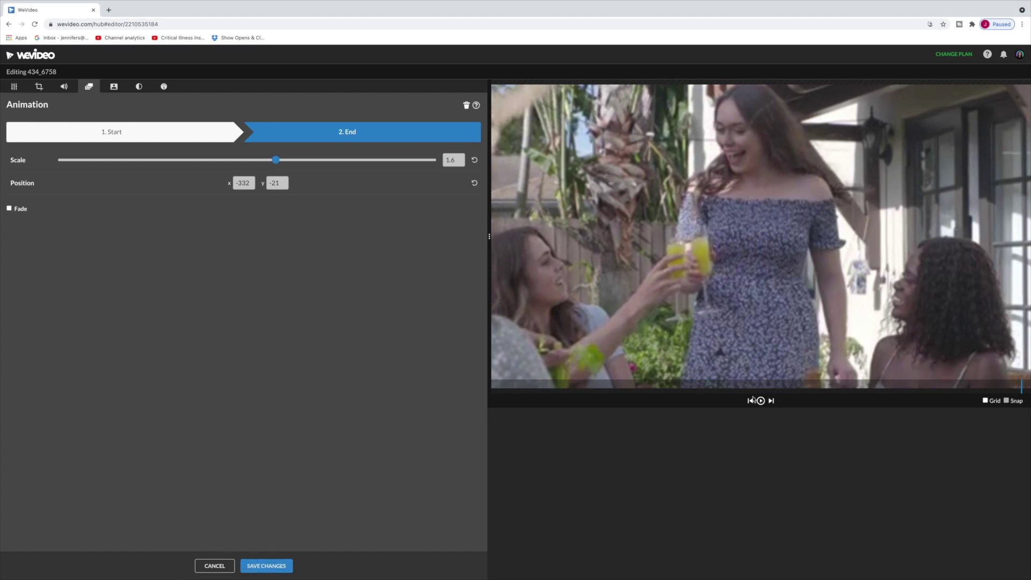
left_click(760, 401)
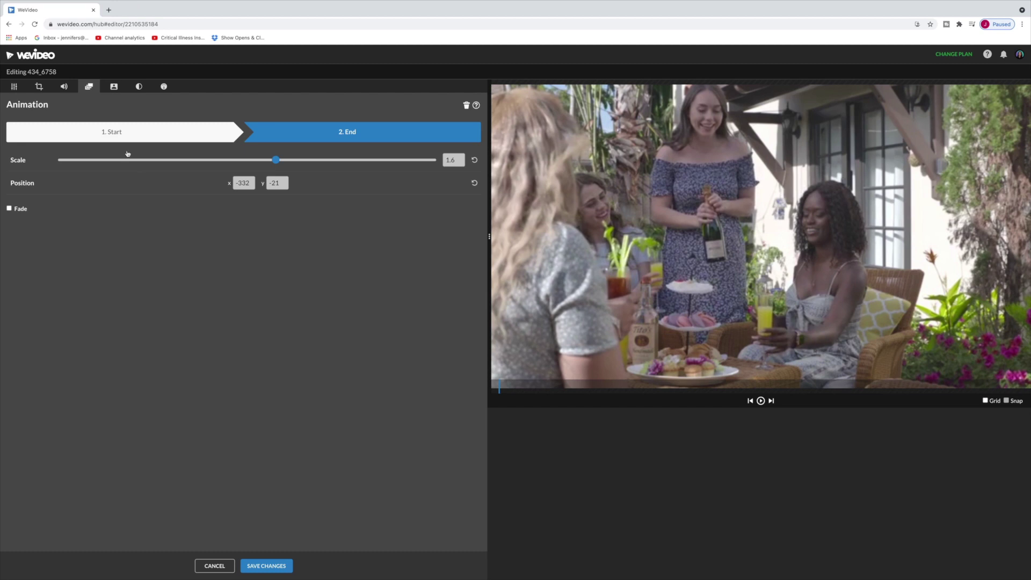
left_click(113, 87)
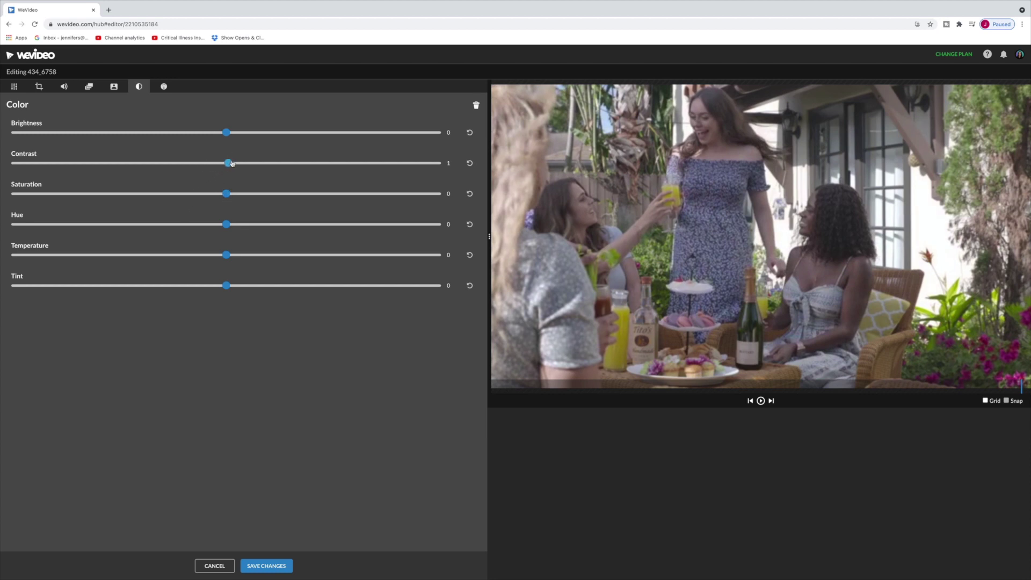
Raise the clip's contrast and saturation, lower brightness slightly, and nudge the hue
left_click_drag(237, 163, 276, 163)
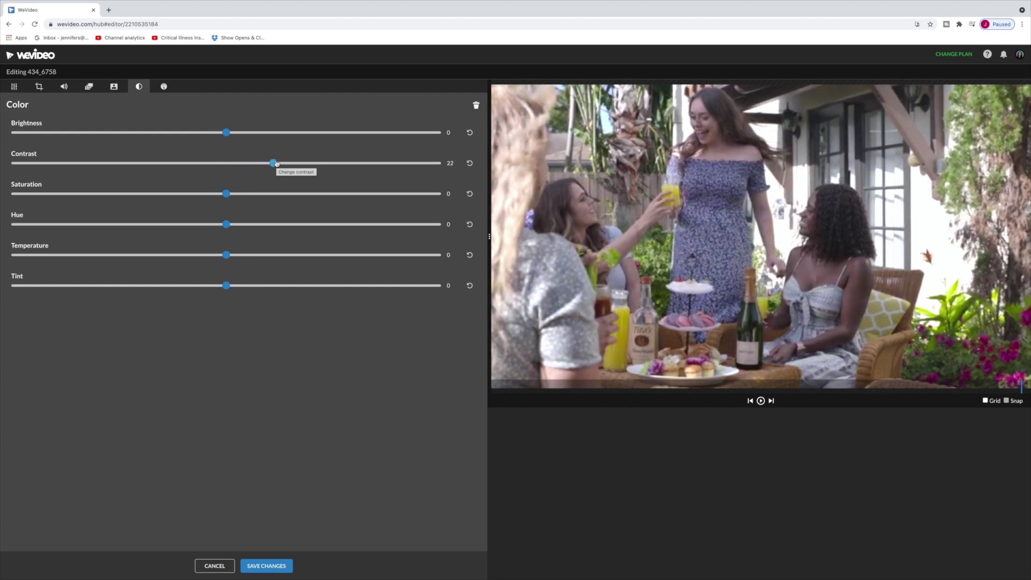
left_click_drag(226, 194, 244, 194)
left_click_drag(226, 132, 206, 141)
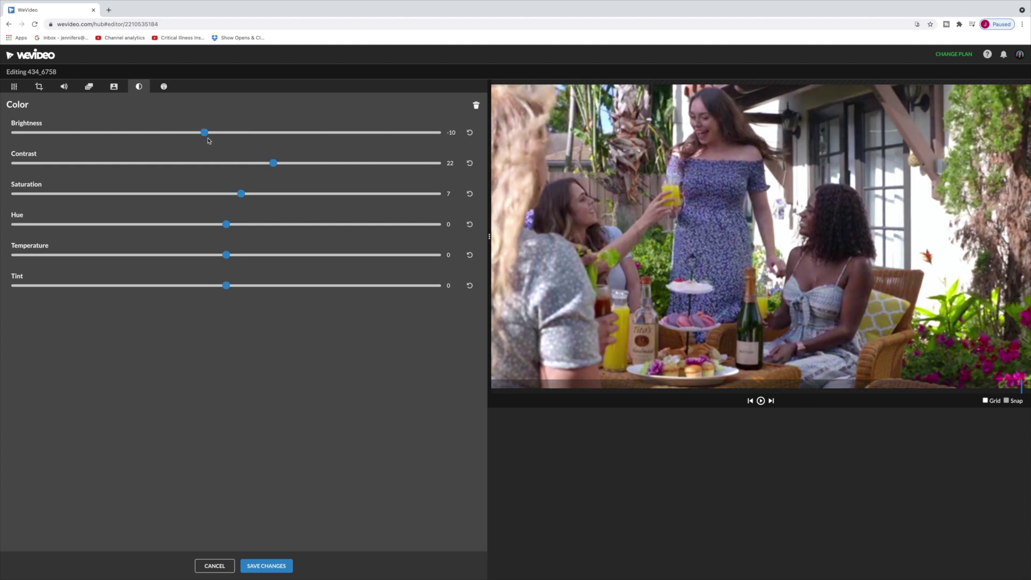
mouse_move(231, 224)
left_mouse_down()
mouse_move(247, 225)
mouse_move(172, 225)
mouse_move(228, 235)
left_mouse_up()
Try a cooler colour temperature and a tint shift, then reset both to 0
left_click_drag(259, 255, 170, 261)
left_click_drag(171, 258, 239, 261)
left_click(229, 260)
left_click_drag(298, 286, 218, 286)
left_click(470, 285)
left_click(164, 87)
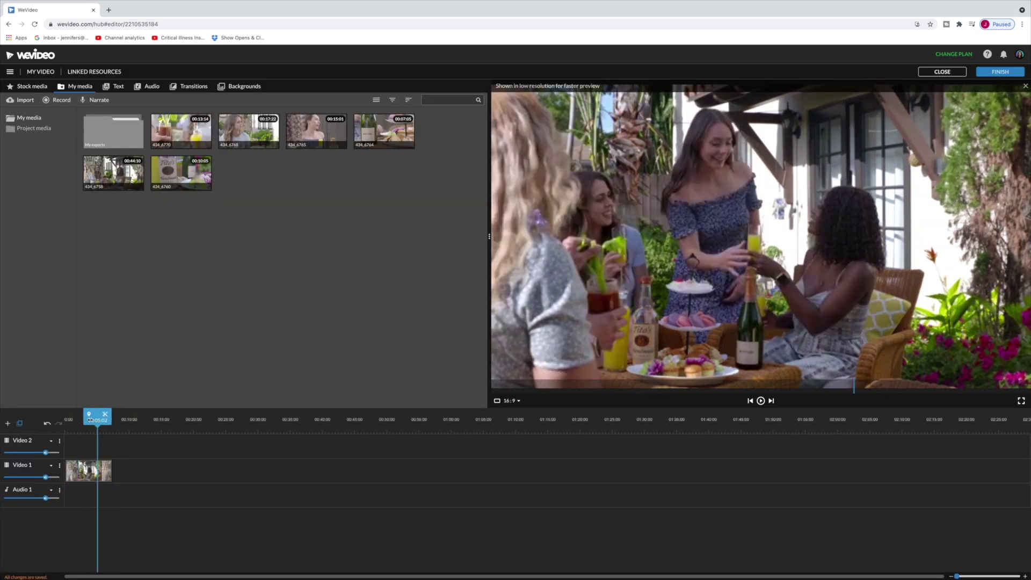
Trim the first clip to 00:04:11 and add clip 434_6768 after it, trimmed at both ends
left_click_drag(112, 466, 92, 466)
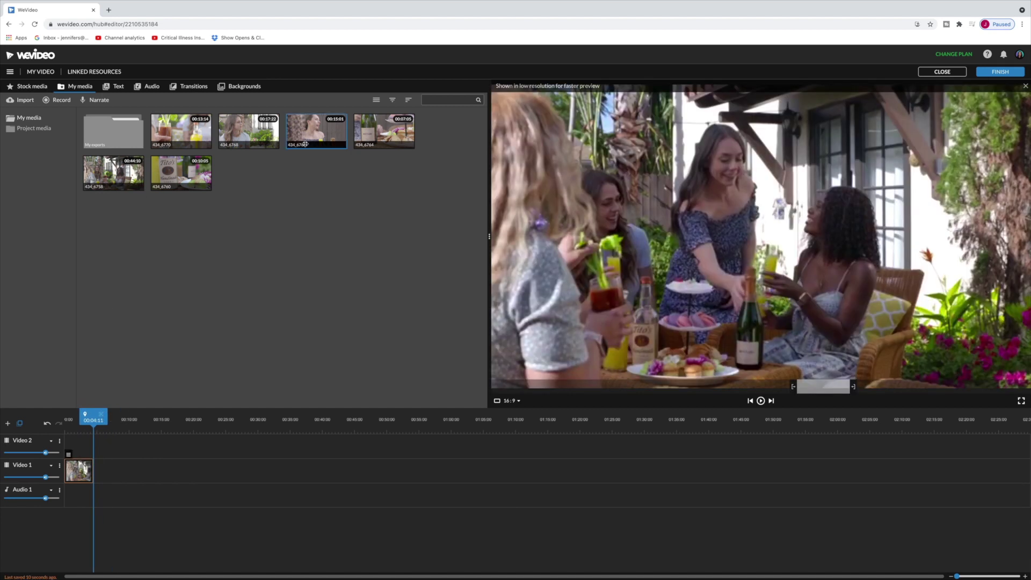
left_click_drag(248, 125, 105, 468)
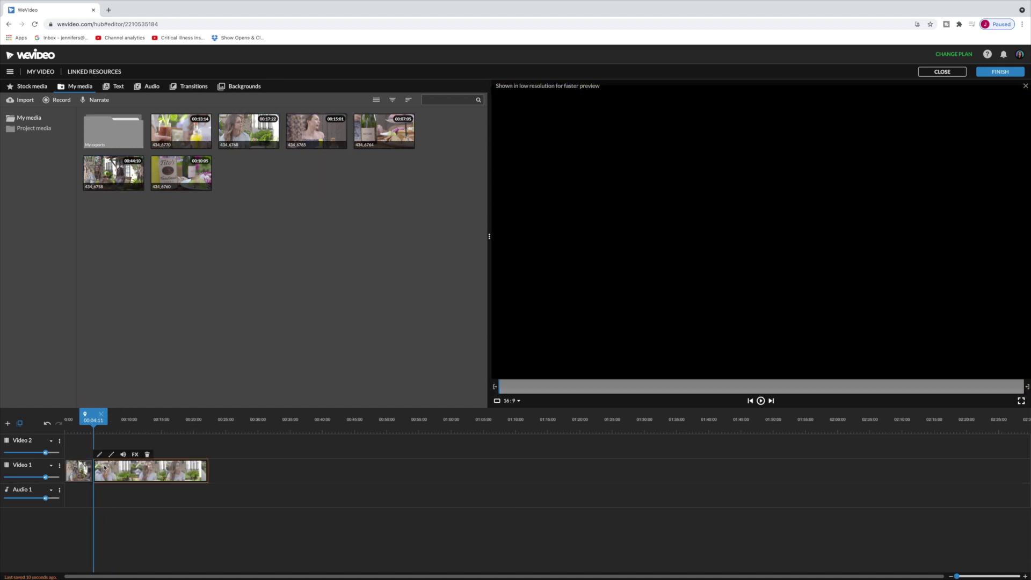
key("space")
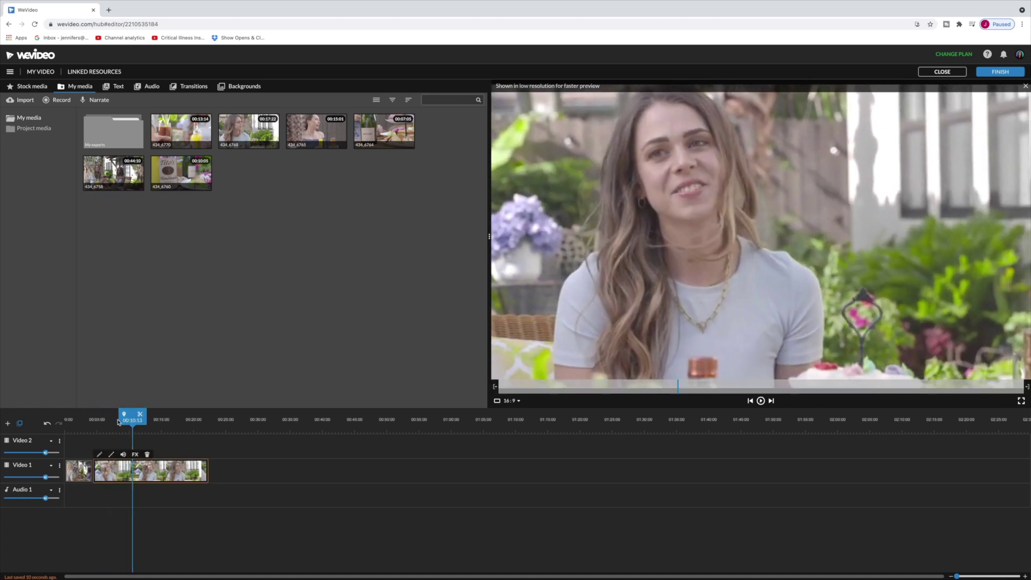
left_click(141, 414)
key("space")
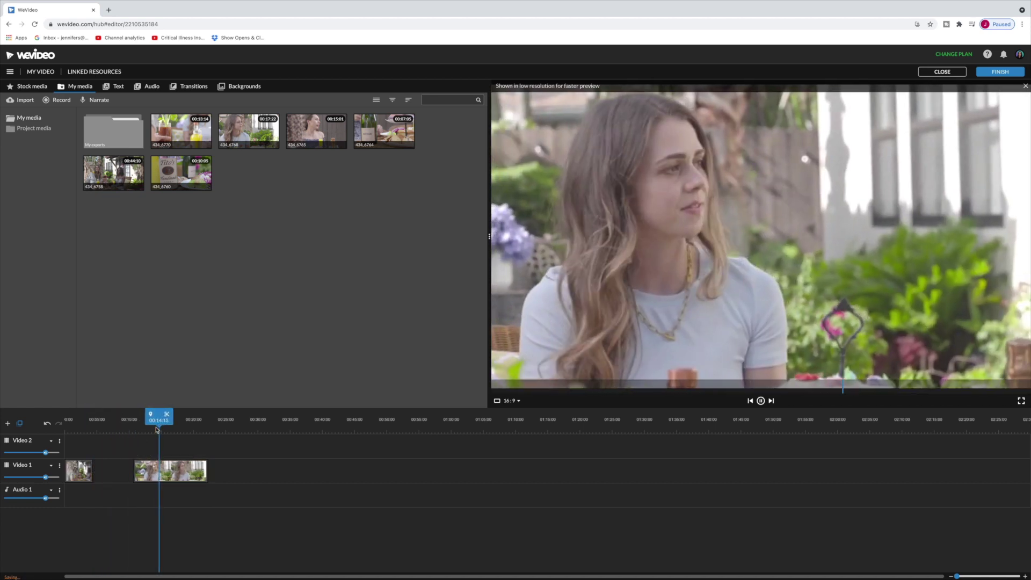
left_click_drag(208, 470, 110, 476)
Give the second clip -13 brightness, slightly more contrast and higher saturation
left_click(112, 468)
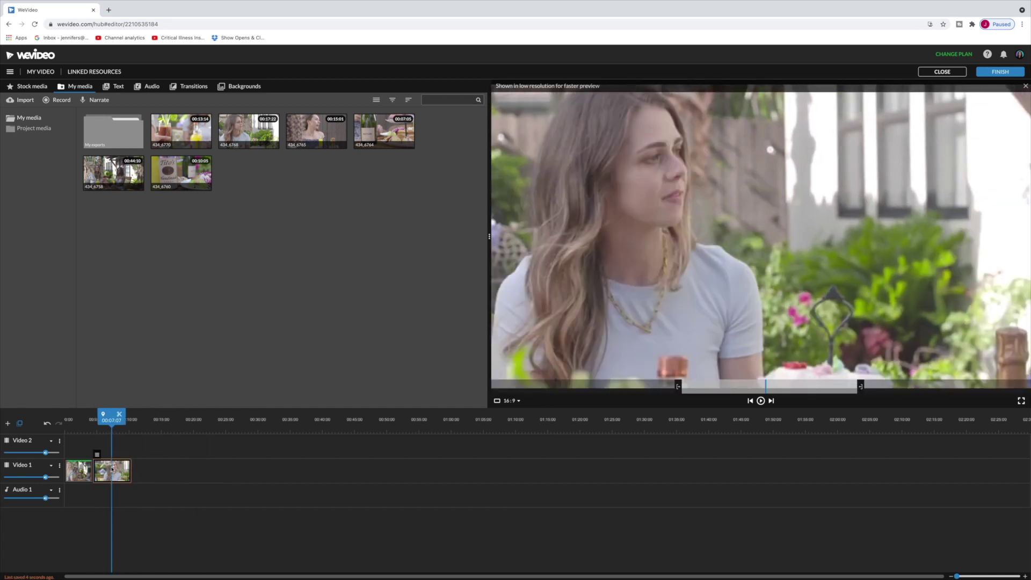
double_click(114, 471)
left_click_drag(225, 134, 198, 132)
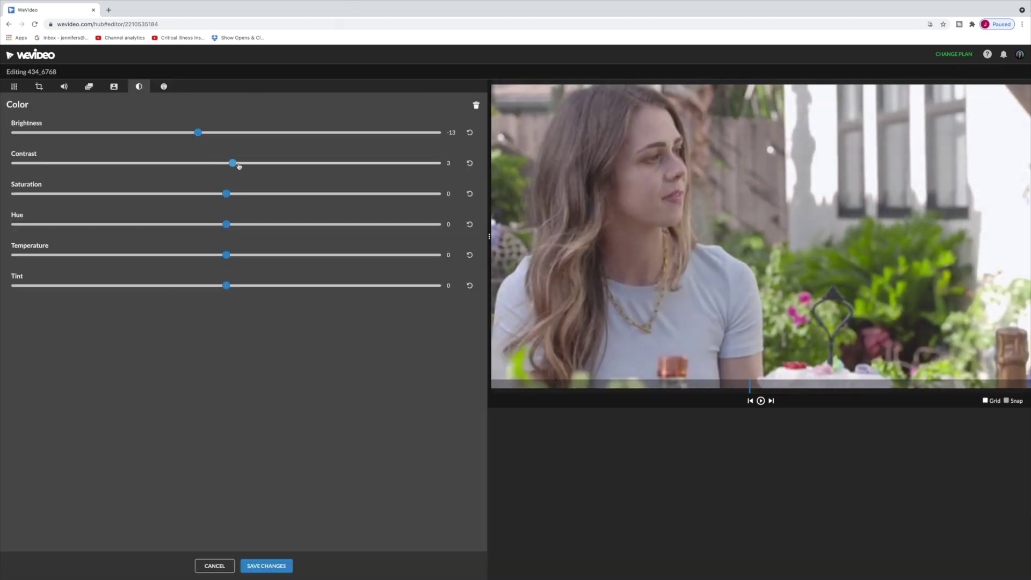
left_click_drag(237, 163, 241, 162)
left_click_drag(227, 202, 243, 197)
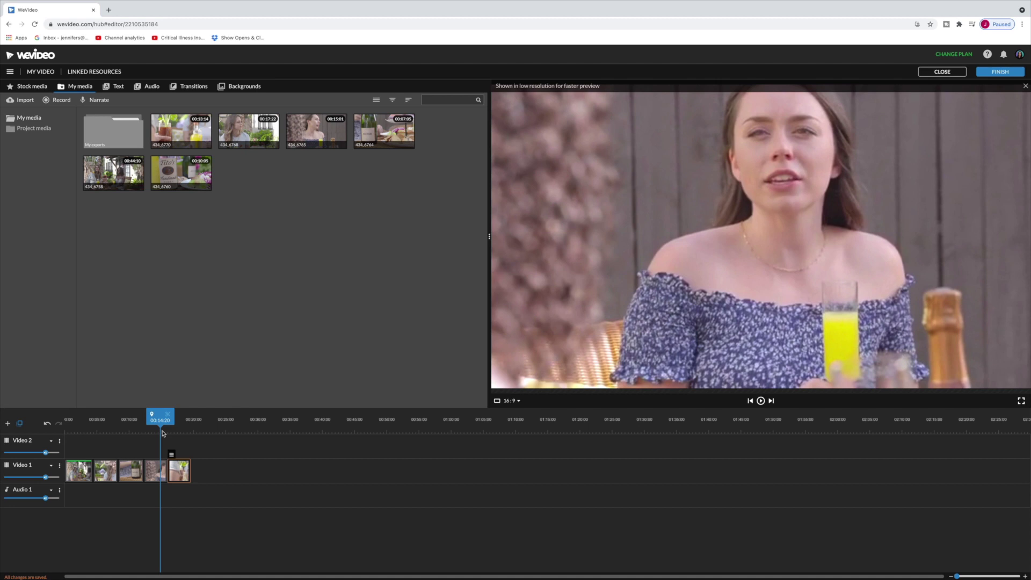
Preview the Candy dots and Badda Boom title templates, then place Badda Boom on Video 2
left_click(111, 86)
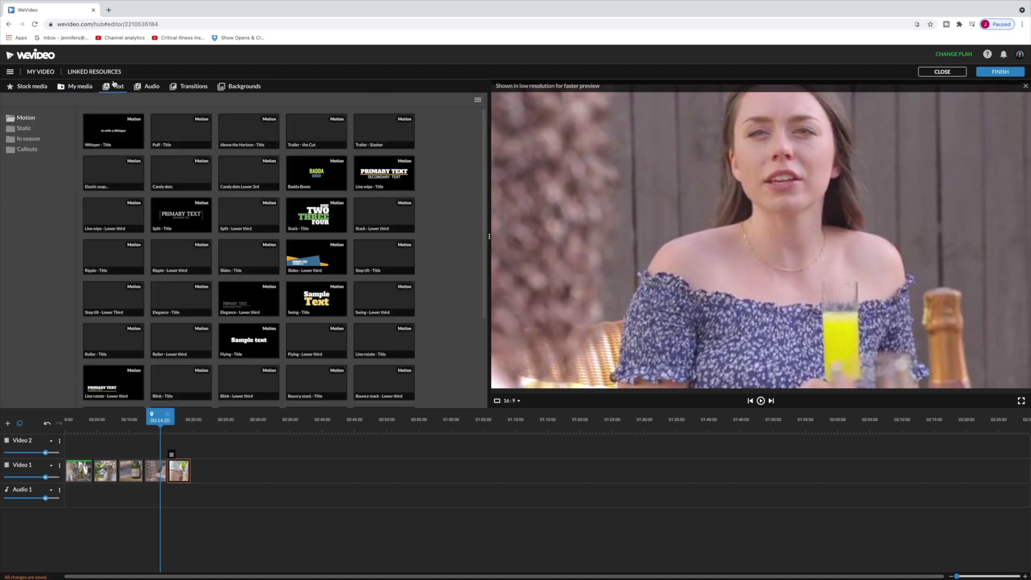
scroll(163, 183, "down", 3)
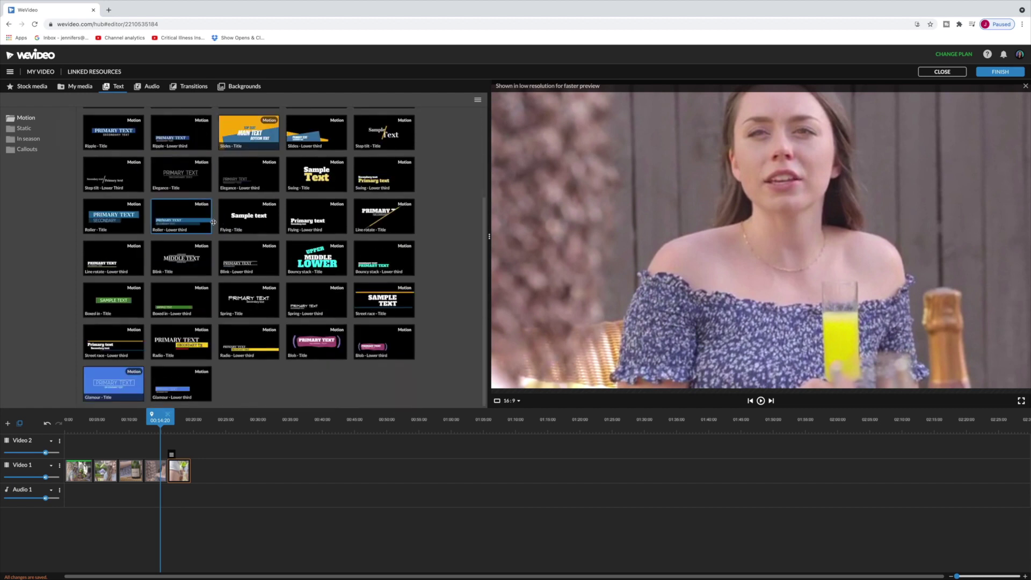
scroll(166, 183, "up", 3)
left_click(185, 175)
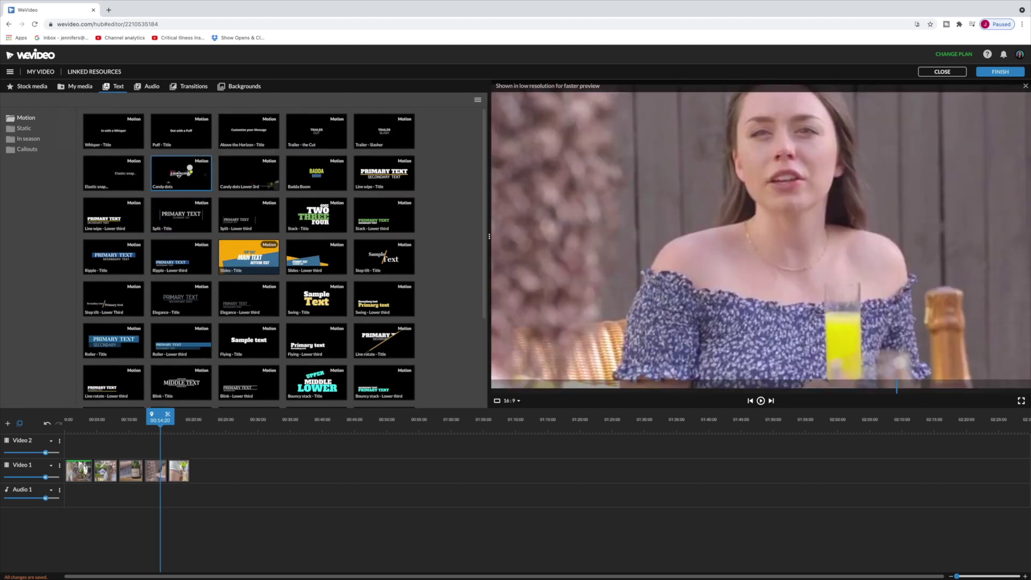
left_click(317, 172)
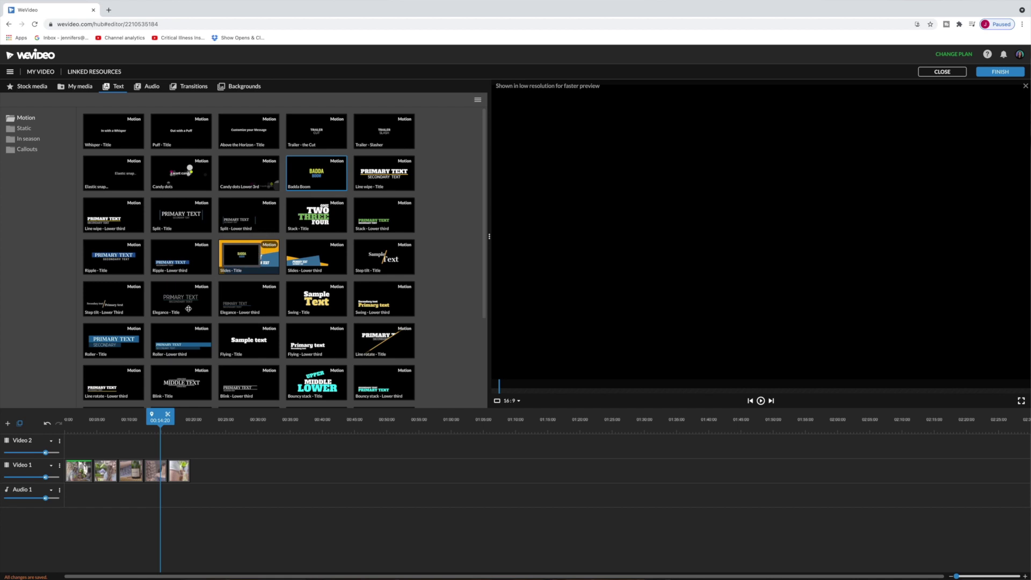
left_click_drag(189, 308, 128, 428)
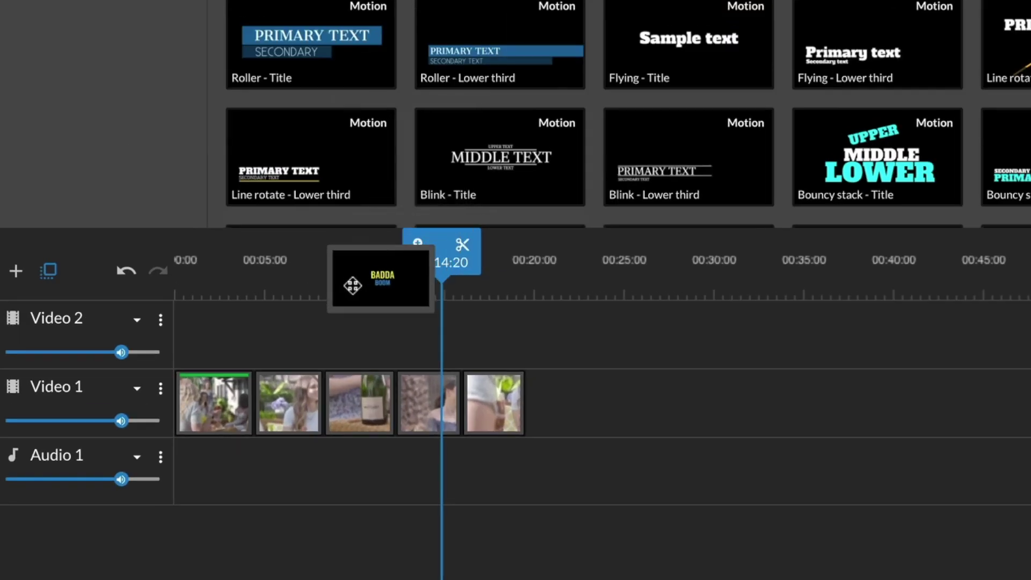
left_click_drag(353, 285, 285, 328)
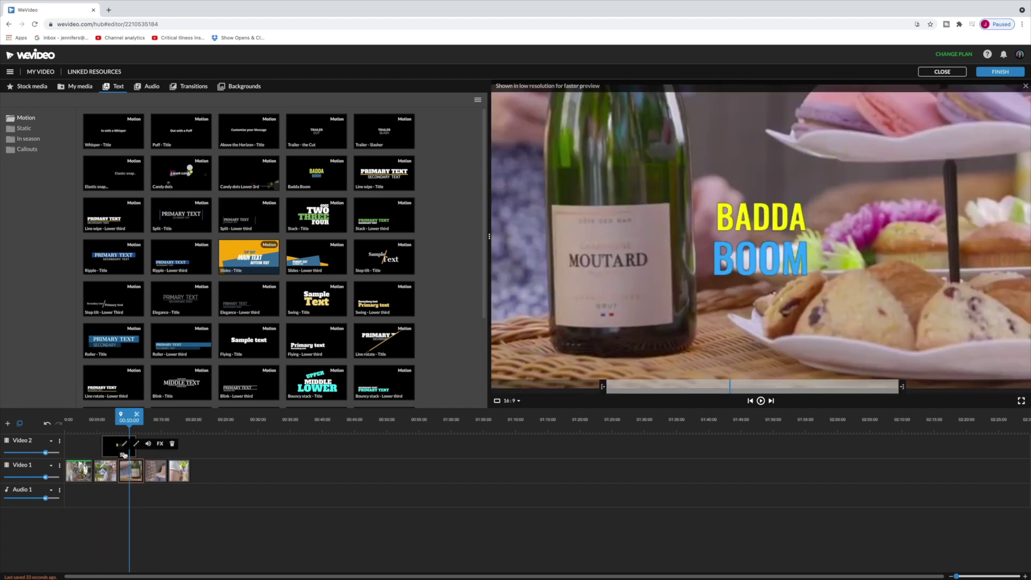
left_click(123, 455)
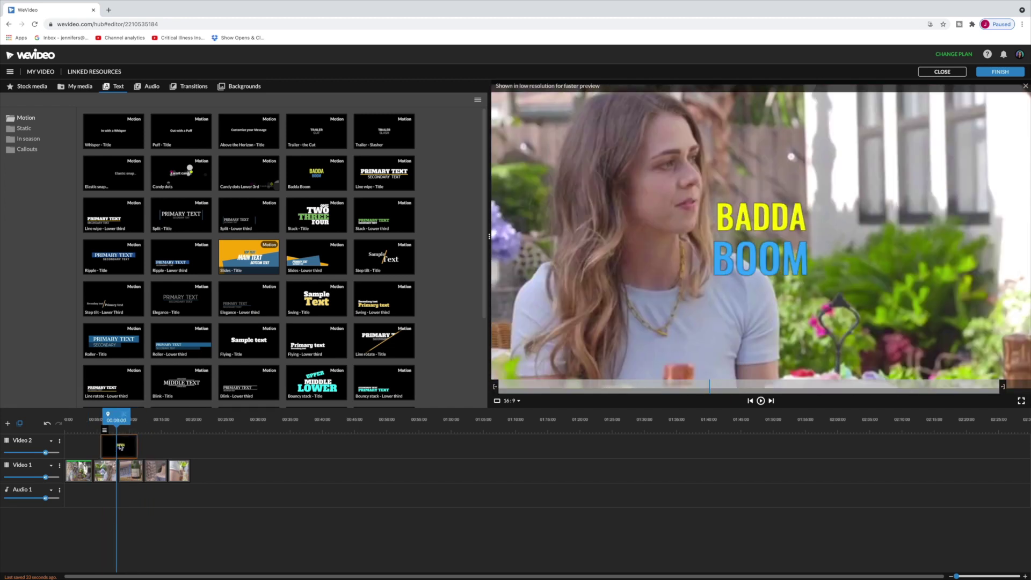
Replace the title's BADDA line with SUNDAY and BOOM with Funday
double_click(120, 446)
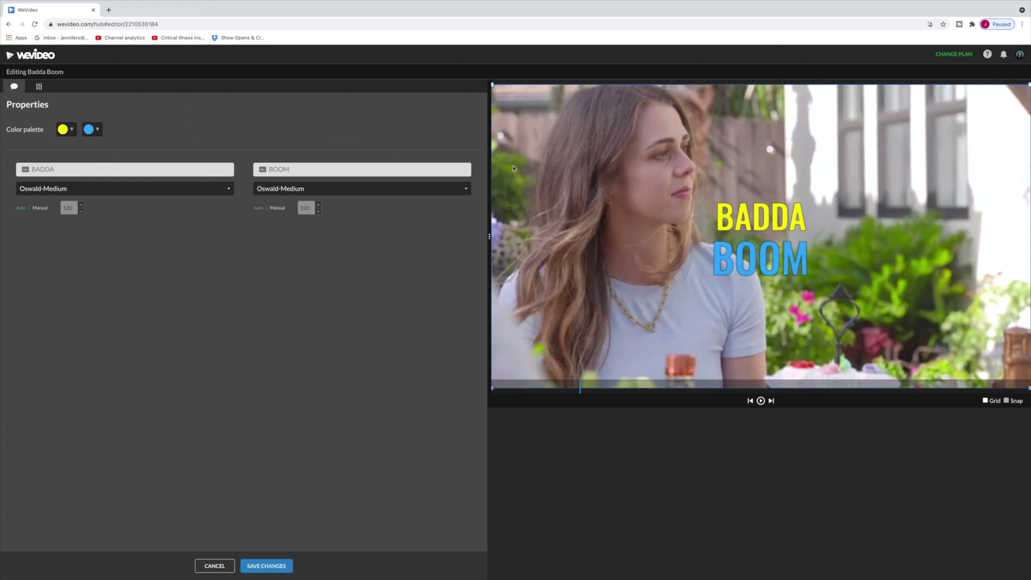
double_click(78, 169)
key("BackSpace")
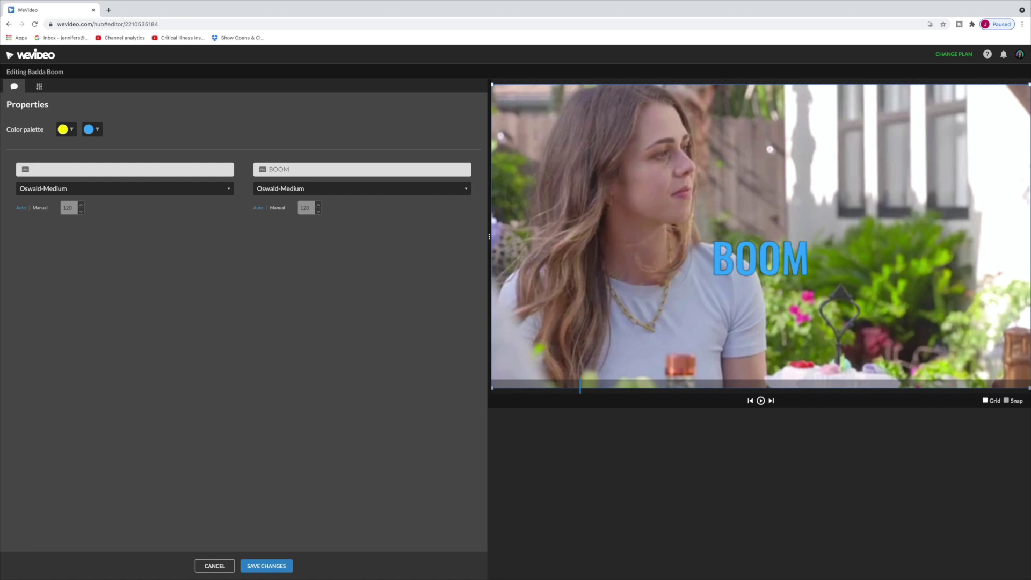
type("SUNDAY")
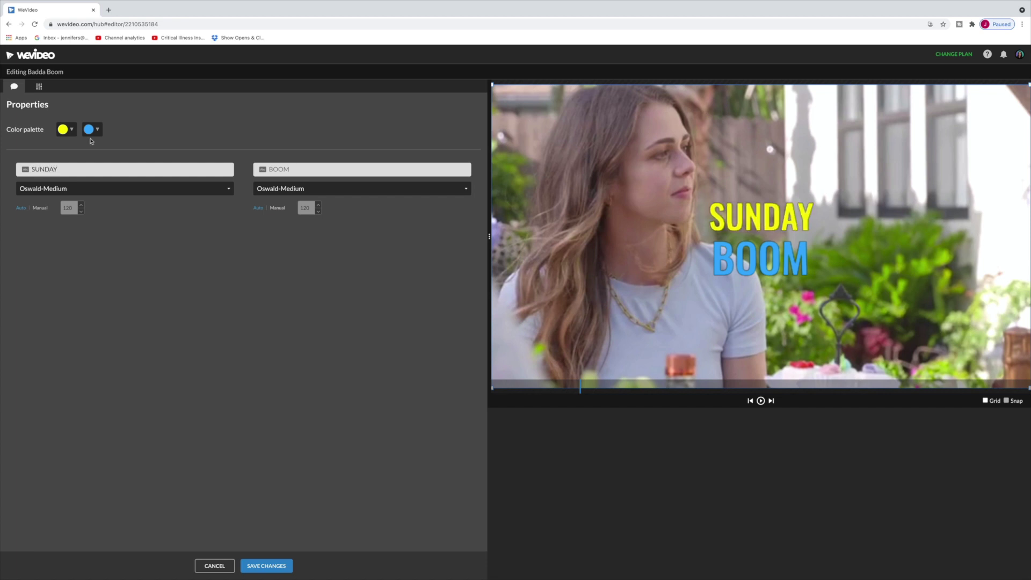
type("Funday")
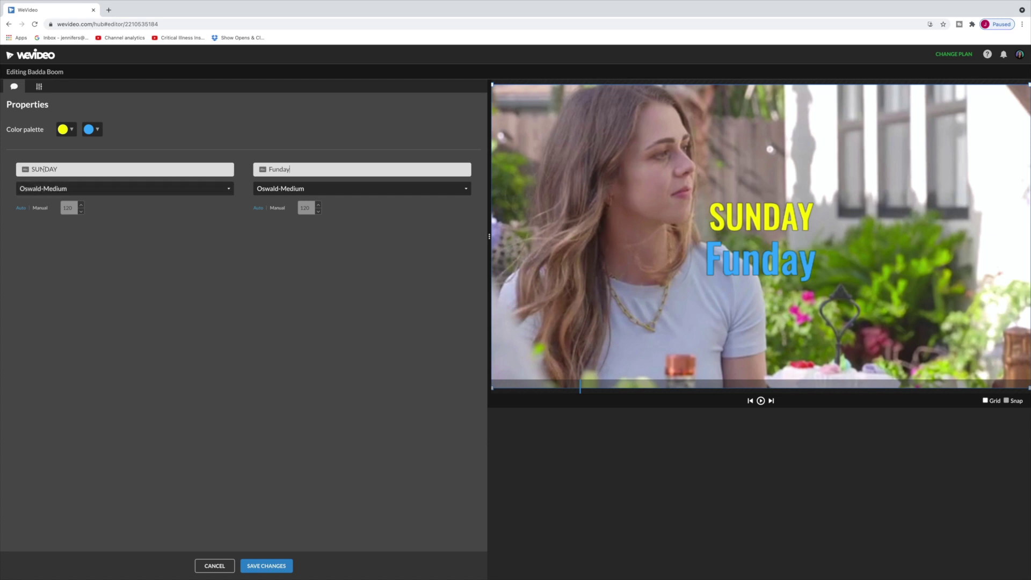
Browse the font list and set the Funday line in the Yellowtail font
left_click(47, 187)
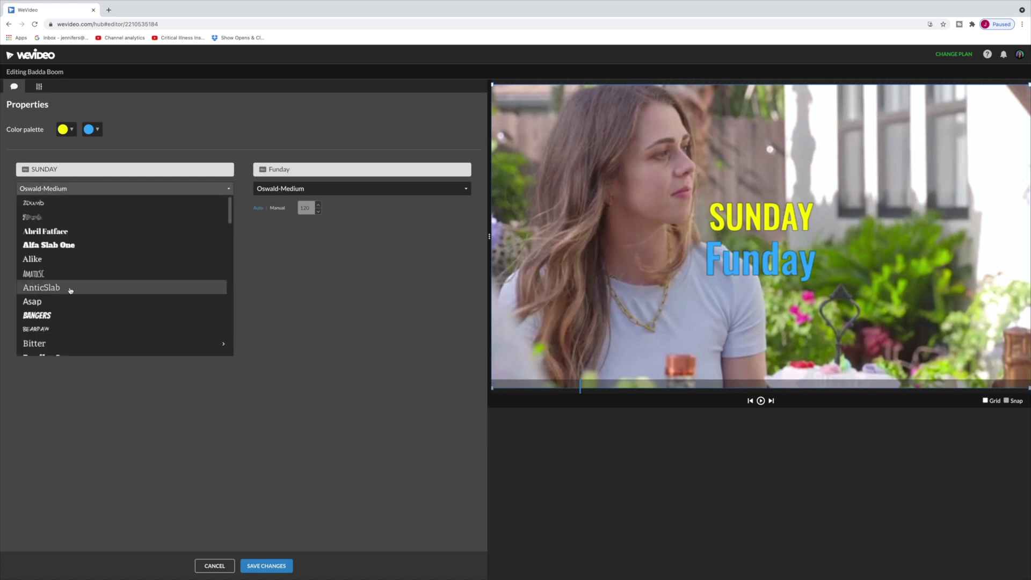
left_click(116, 188)
left_click(330, 188)
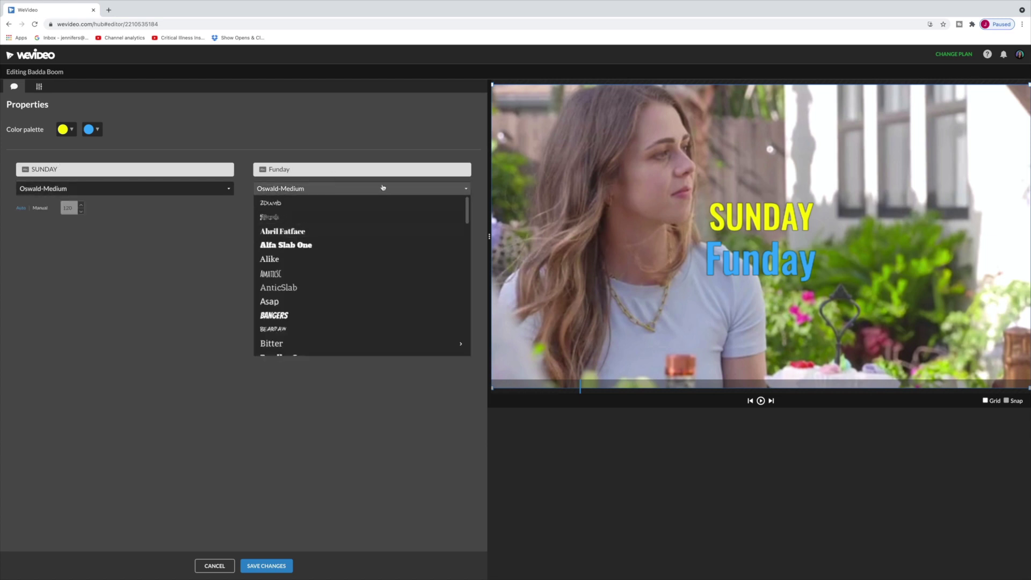
scroll(414, 227, "down", 8)
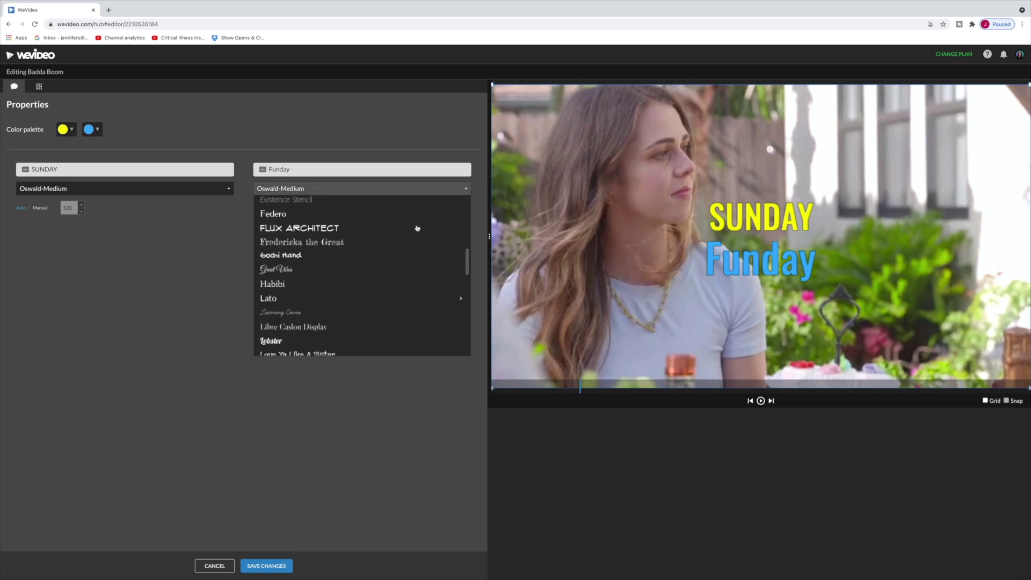
scroll(416, 228, "up", 2)
scroll(411, 242, "down", 5)
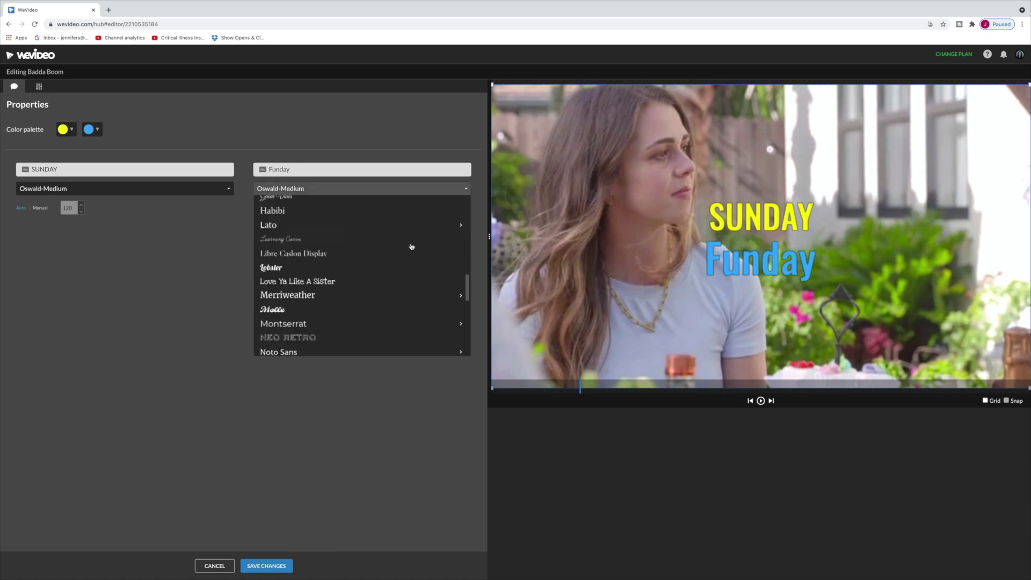
scroll(413, 245, "down", 5)
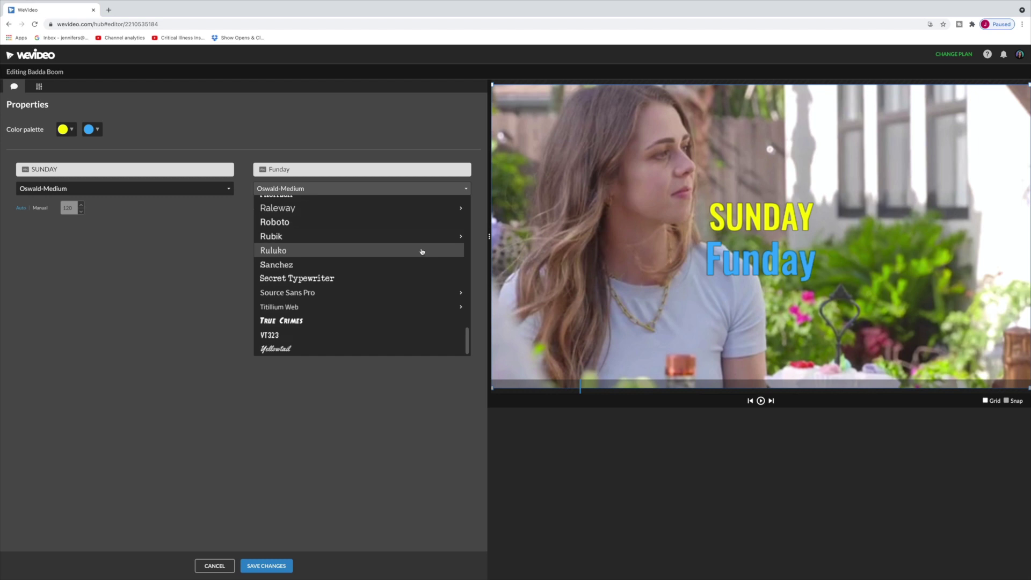
scroll(354, 301, "up", 6)
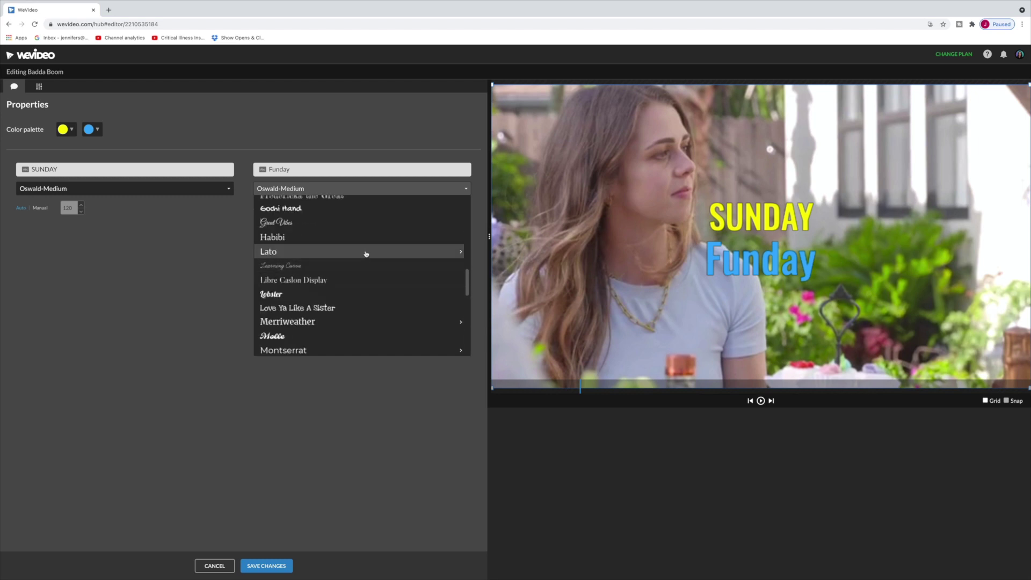
scroll(375, 290, "down", 5)
scroll(386, 301, "up", 8)
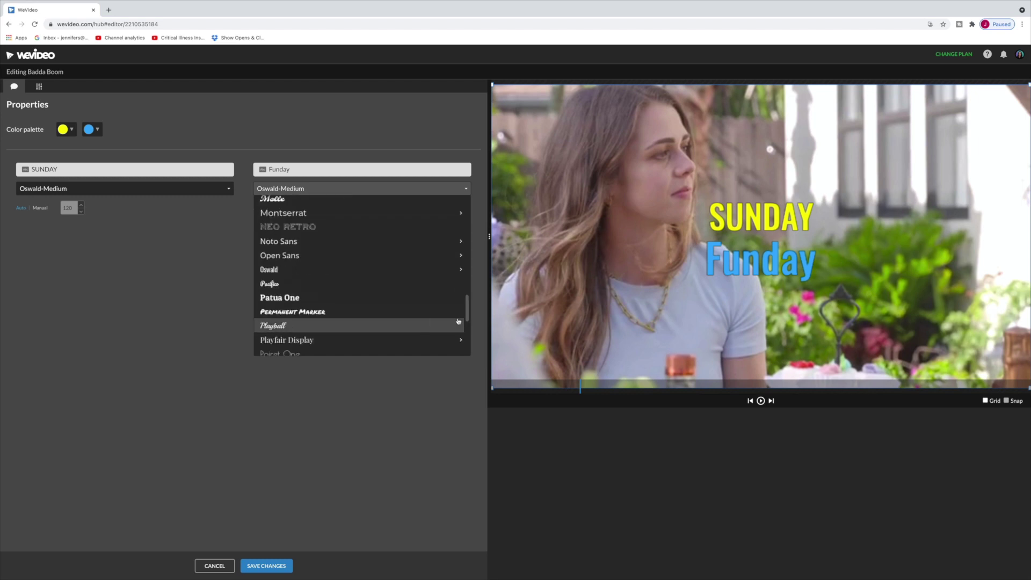
left_click_drag(468, 251, 461, 208)
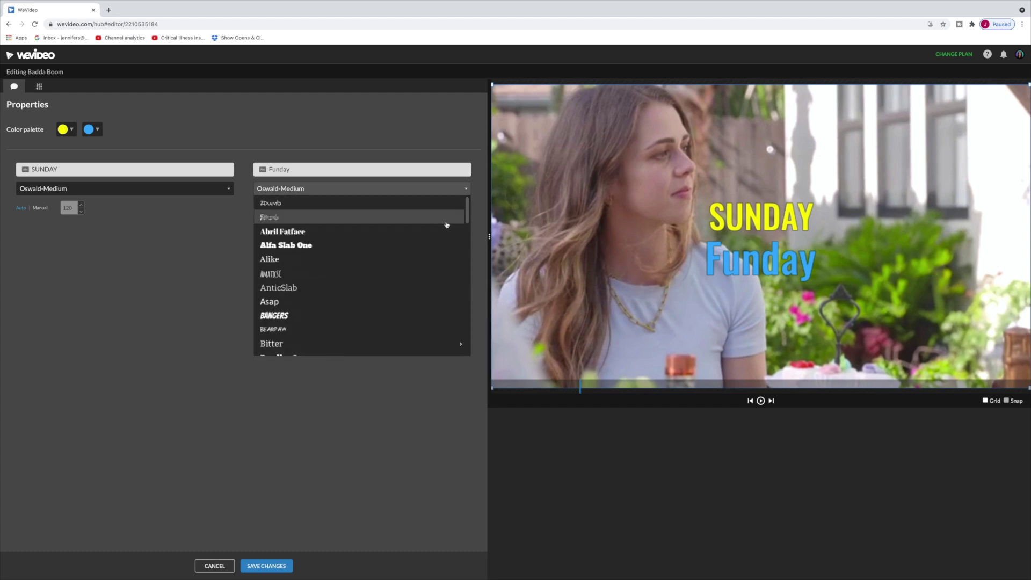
scroll(451, 258, "down", 10)
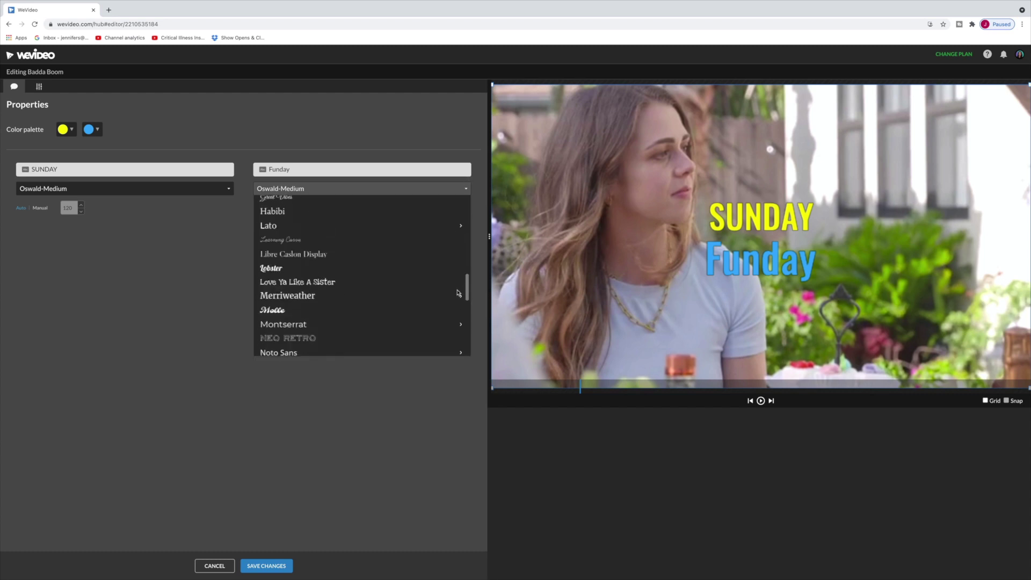
left_click_drag(458, 293, 462, 352)
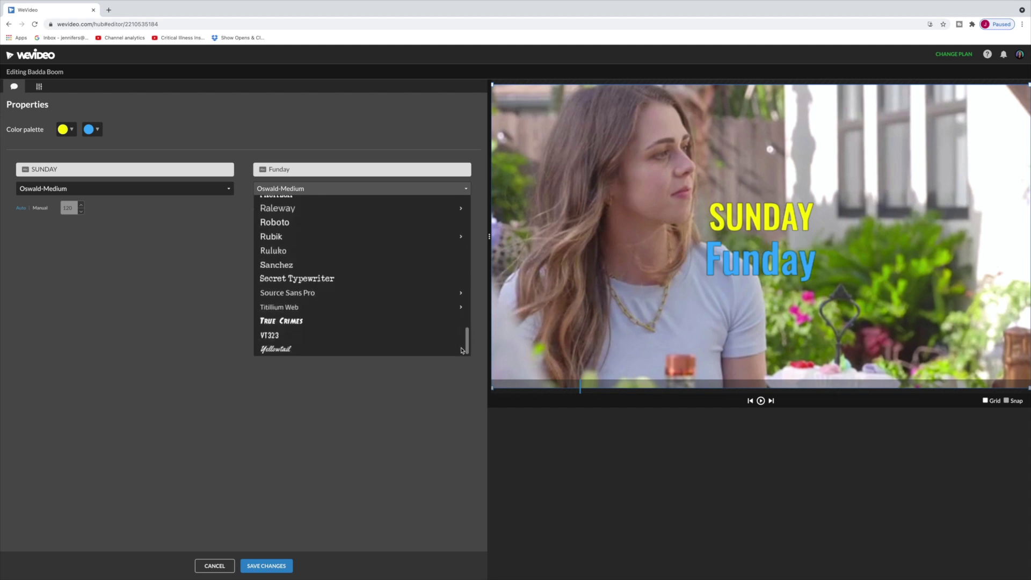
left_click(294, 350)
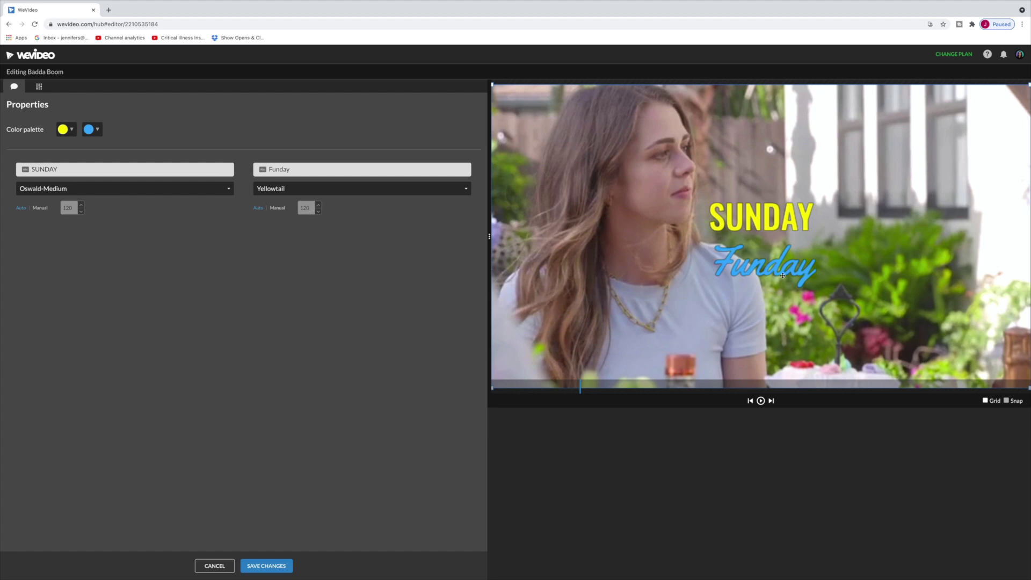
Set Funday to manual text size 175 and SUNDAY to manual size 145
left_click(274, 209)
left_click(318, 206)
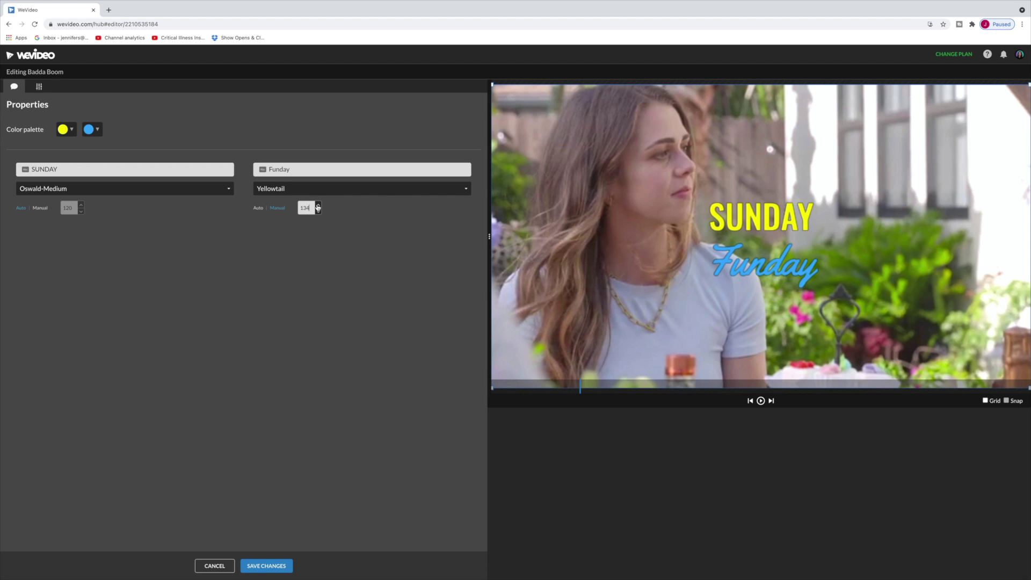
left_click(318, 205)
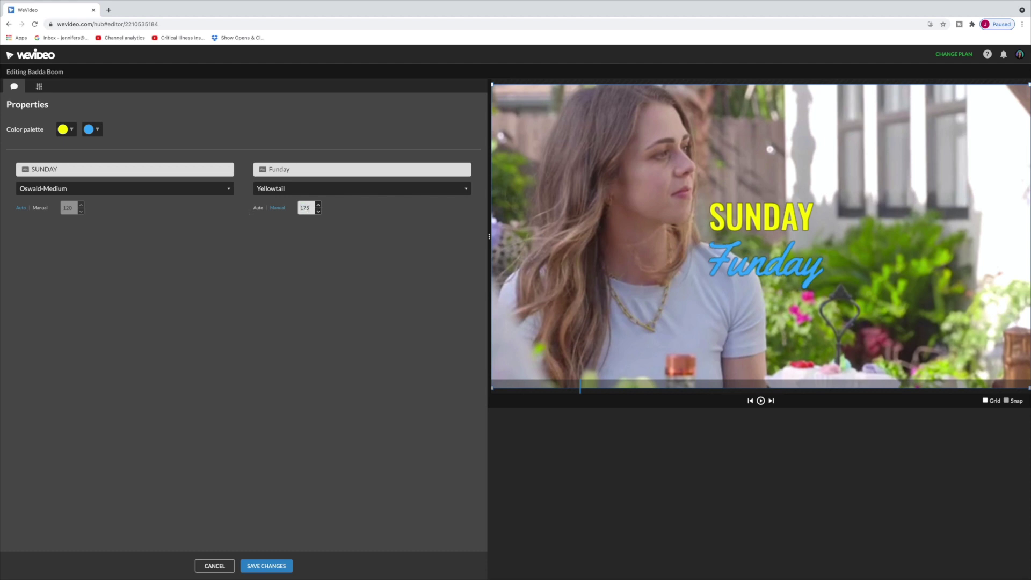
key("Return")
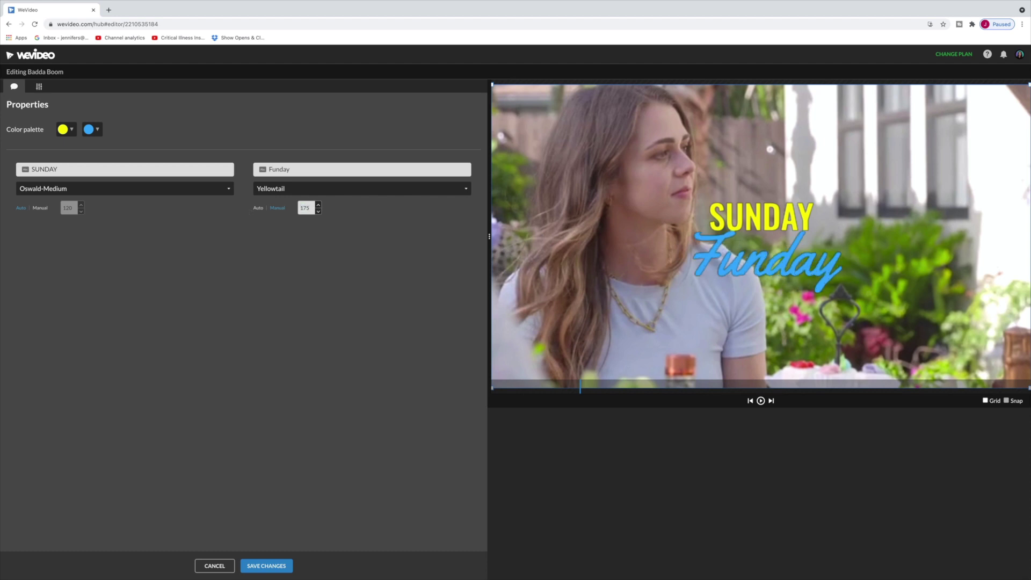
left_click(38, 209)
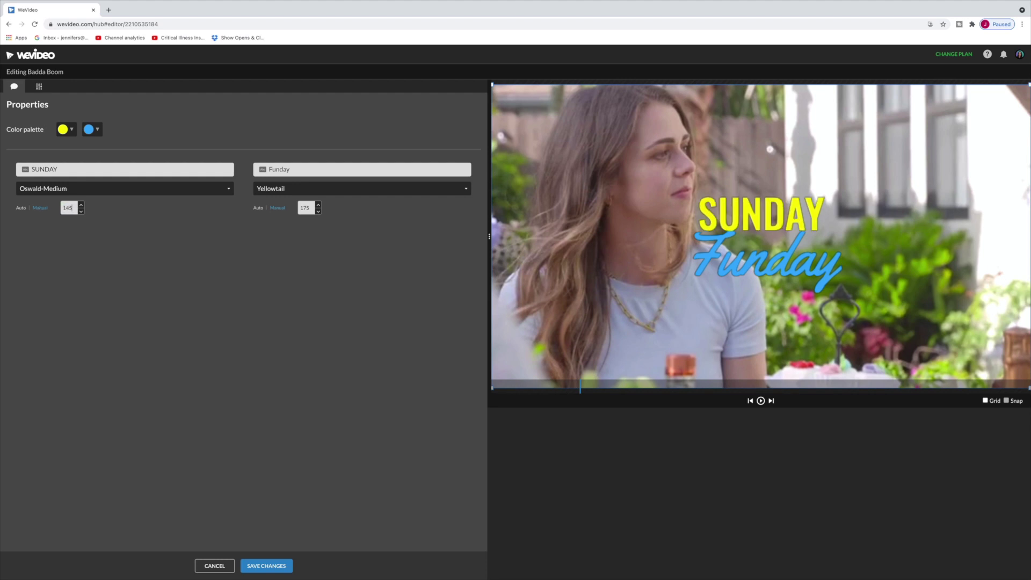
left_click(63, 129)
Tint SUNDAY a pale olive, then switch it to bright yellow instead
left_click(168, 166)
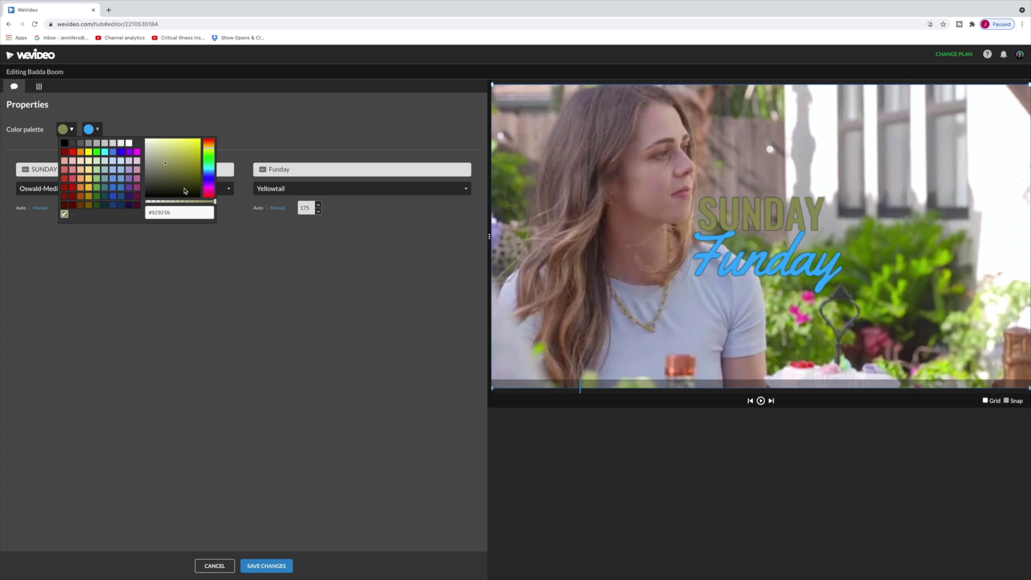
left_click(172, 155)
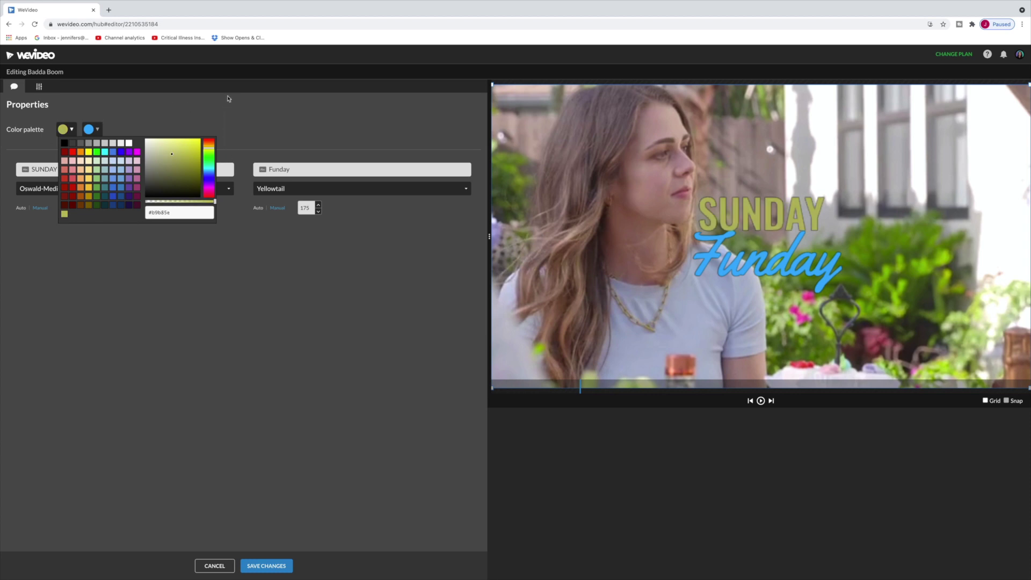
left_click(64, 129)
left_click(73, 130)
left_click(85, 152)
Scale the SUNDAY Funday title to 1.6, reposition it in the frame, and save the edits
left_click(41, 87)
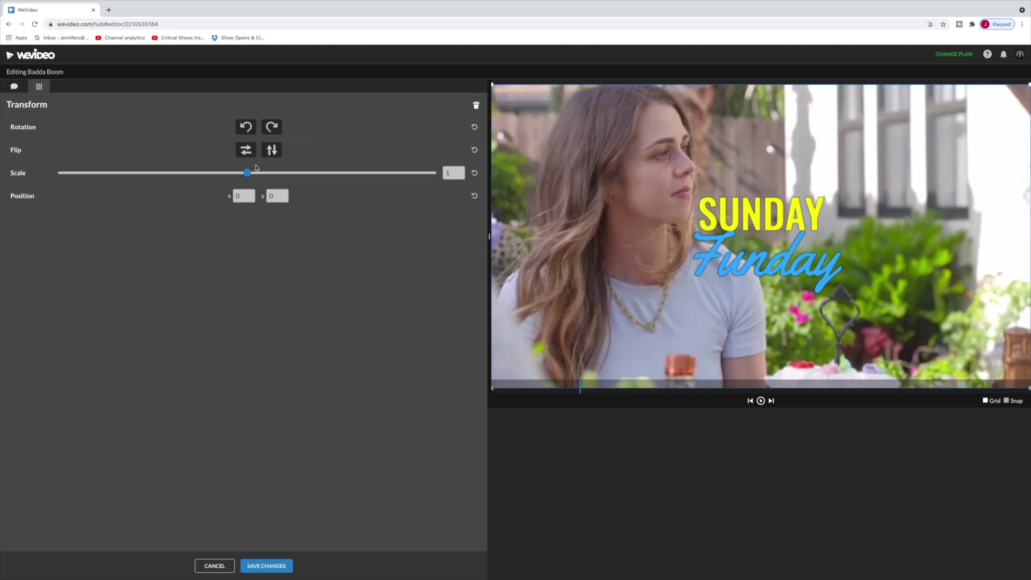
left_click_drag(246, 174, 276, 190)
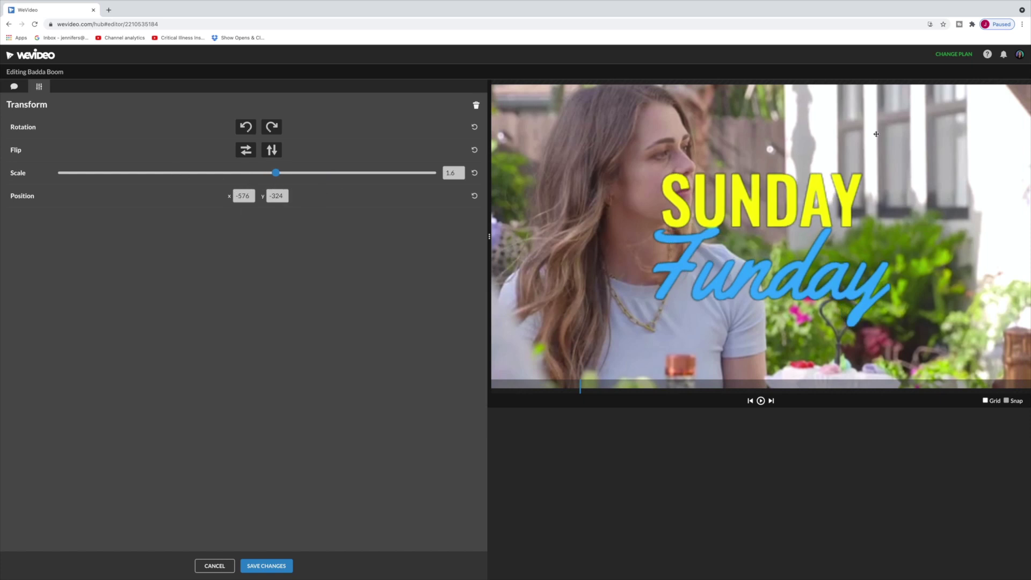
left_click_drag(877, 135, 1028, 229)
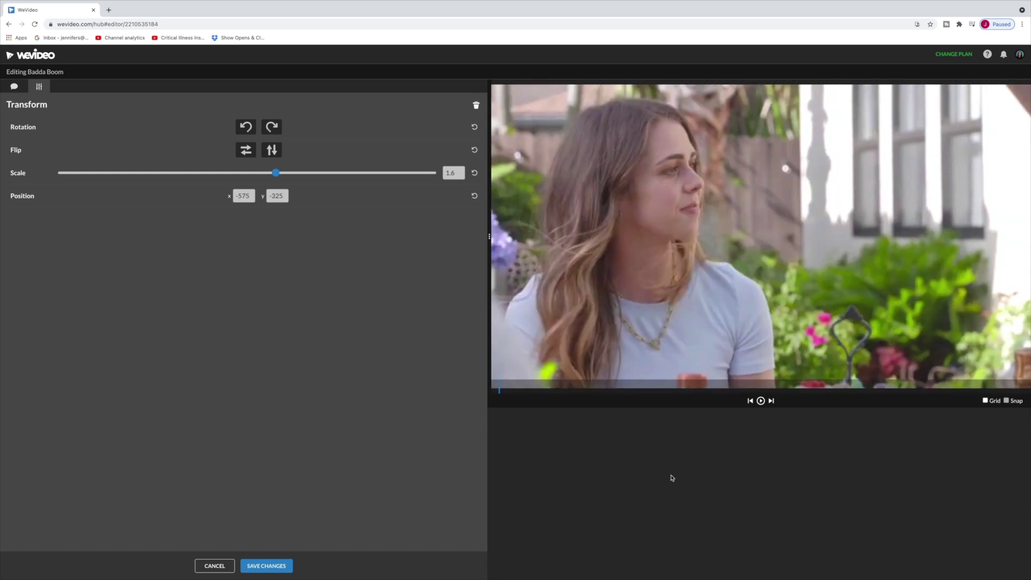
left_click(266, 565)
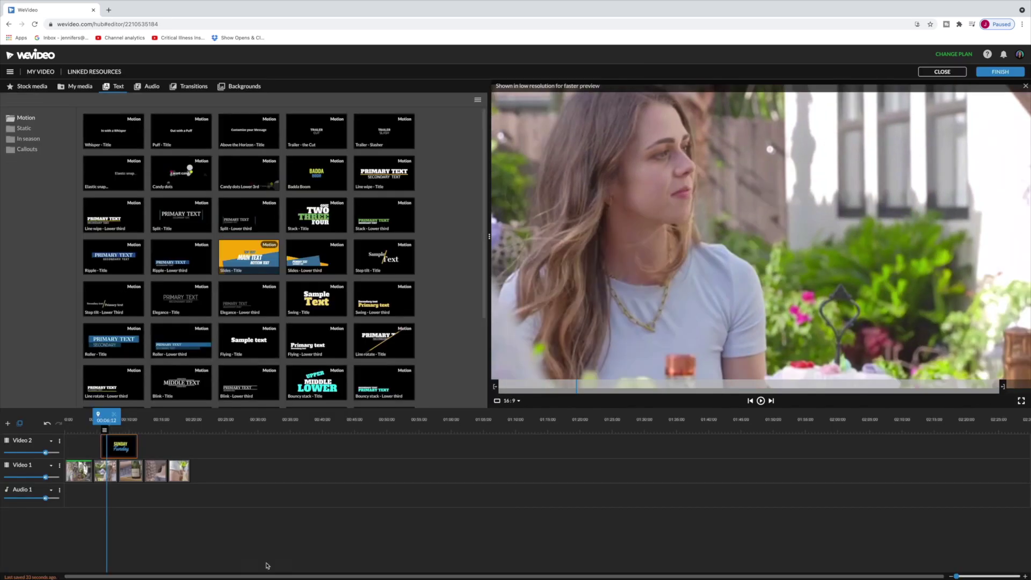
Jump to the end of the video and preview the Wipe up transition
key("End")
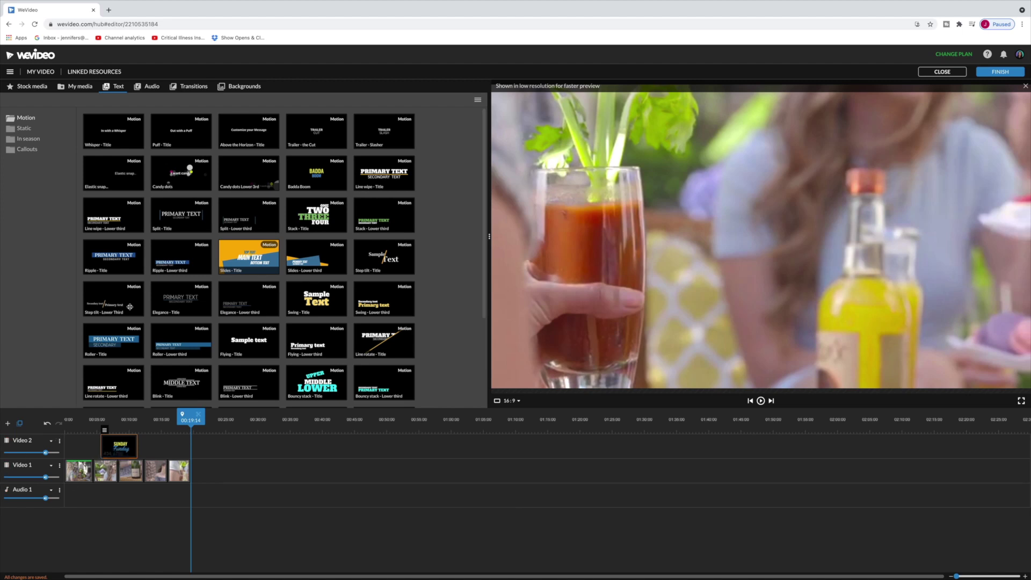
left_click(192, 87)
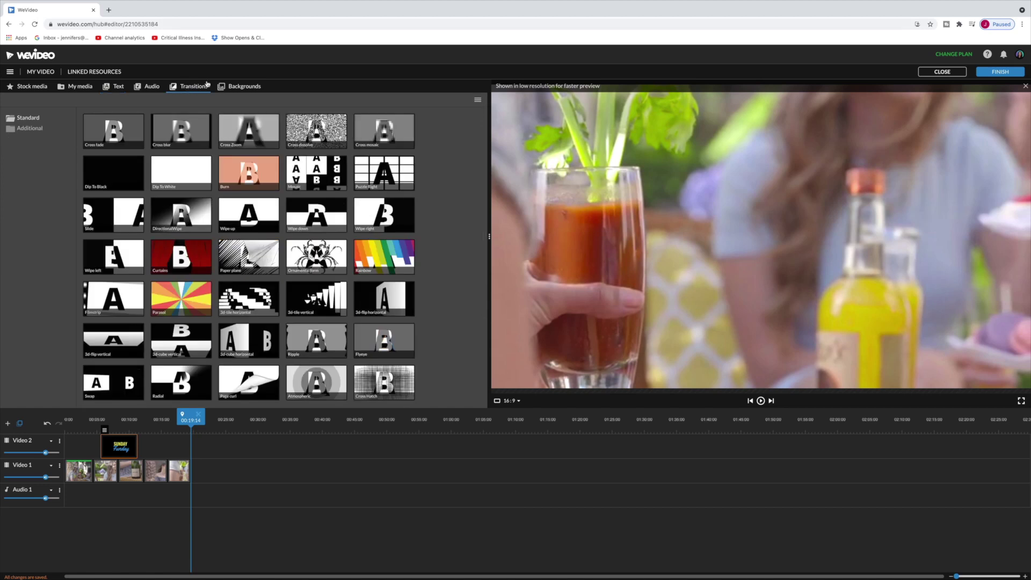
left_click(240, 210)
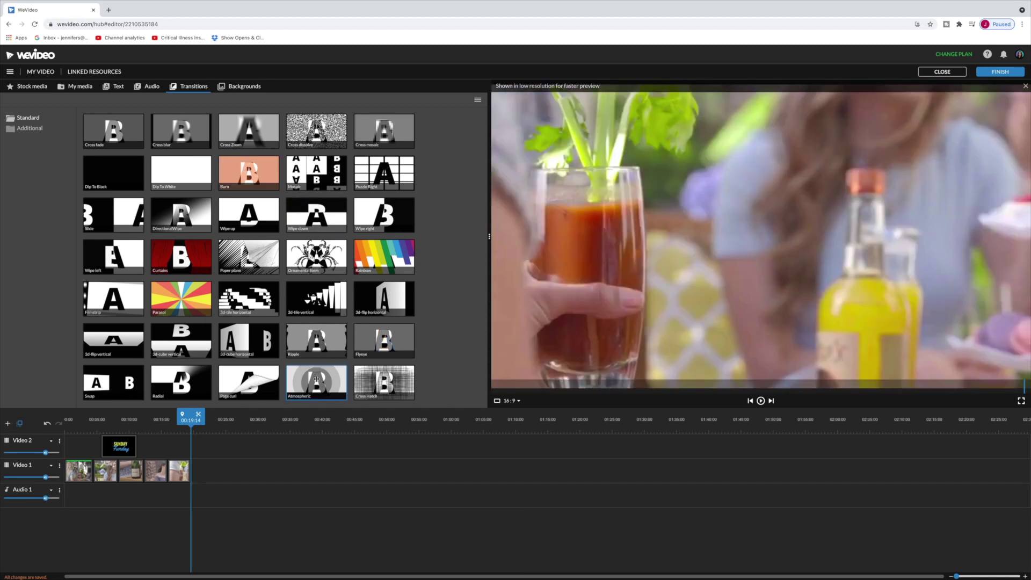
Add an Atmospheric transition between the first two clips, play it back, and close its settings
mouse_move(317, 380)
left_mouse_down()
mouse_move(248, 383)
mouse_move(171, 441)
mouse_move(97, 471)
left_mouse_up()
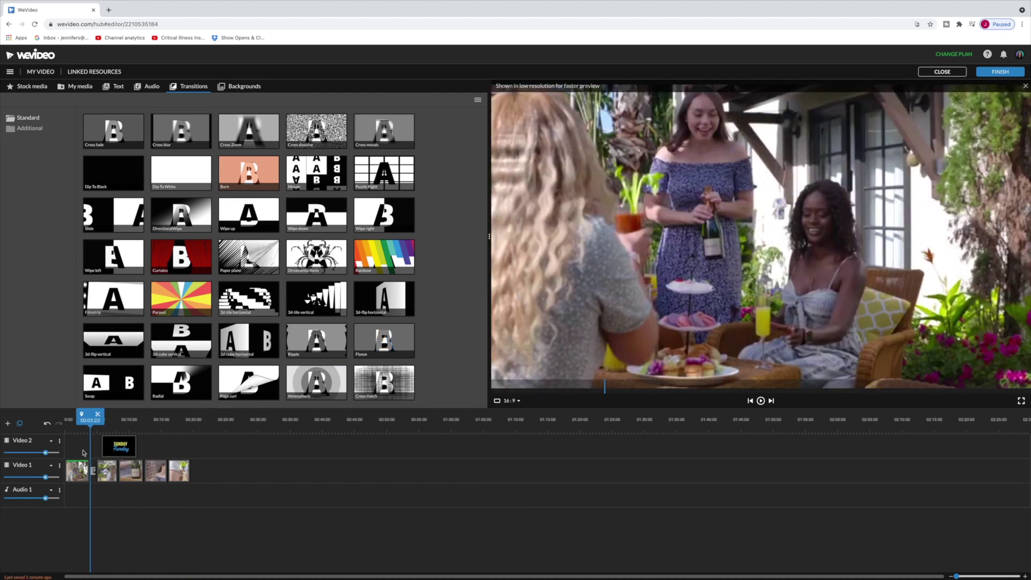
left_click_drag(84, 422, 81, 422)
key("space")
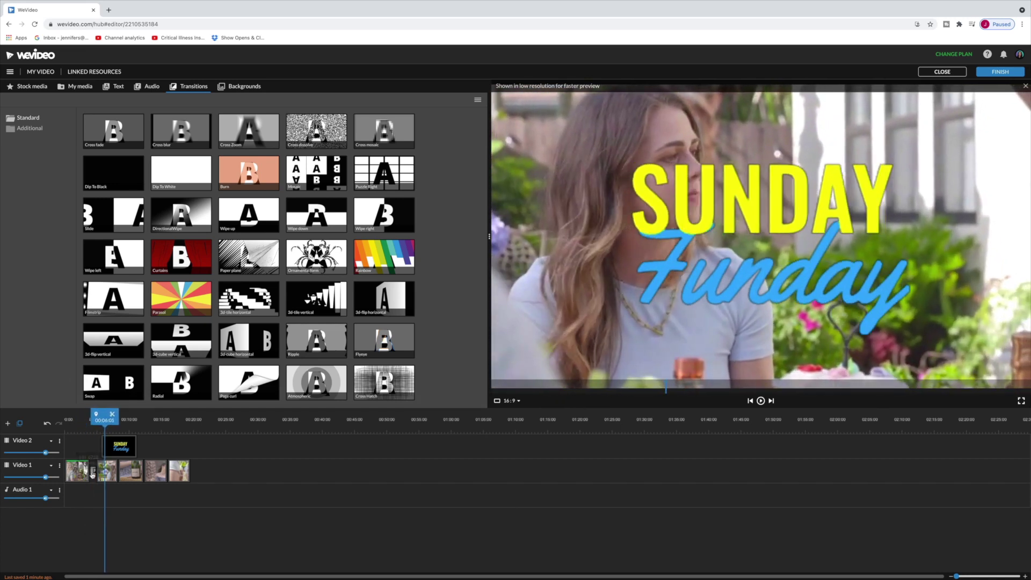
left_click(93, 474)
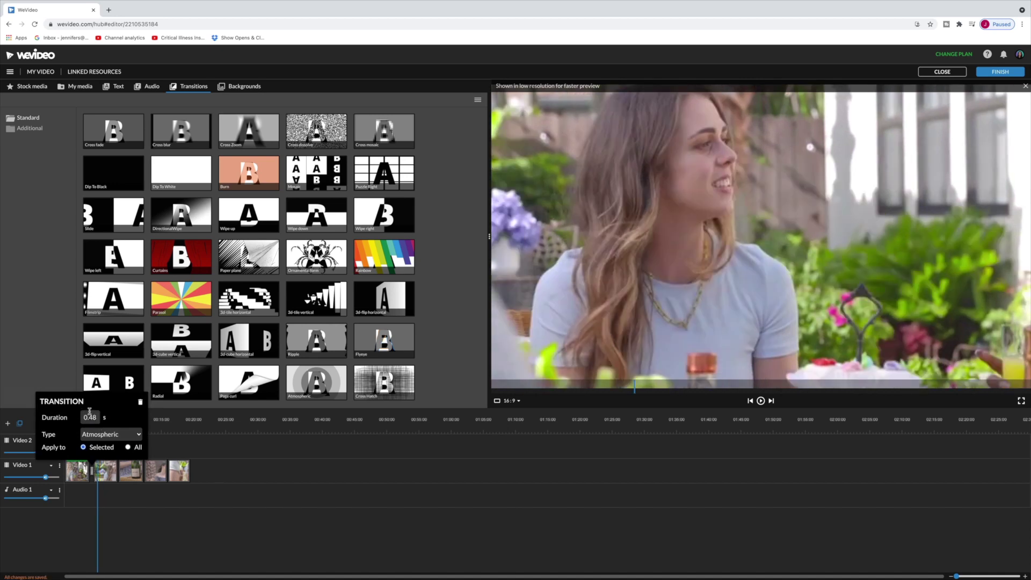
left_click(170, 441)
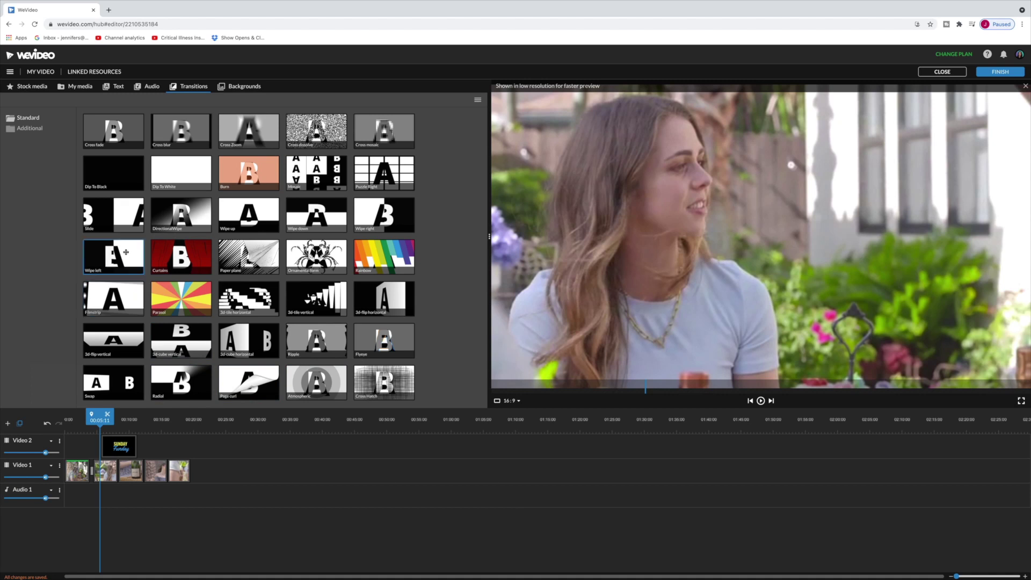
left_click(316, 169)
Add a 0.75-second Mosaic transition between clips 4 and 5
mouse_move(316, 168)
left_mouse_down()
mouse_move(115, 445)
mouse_move(168, 473)
left_mouse_up()
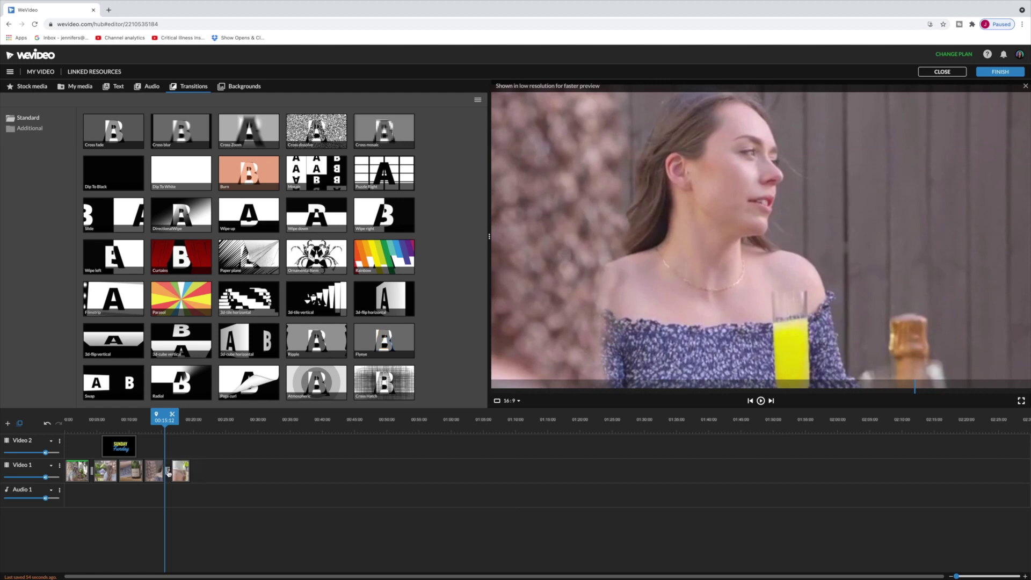
left_click(168, 472)
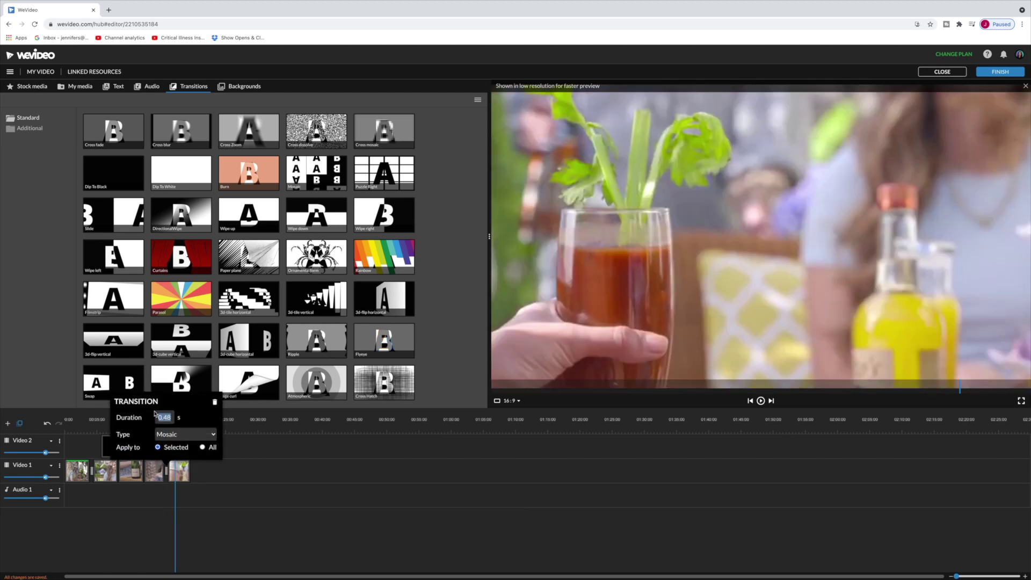
key("Return")
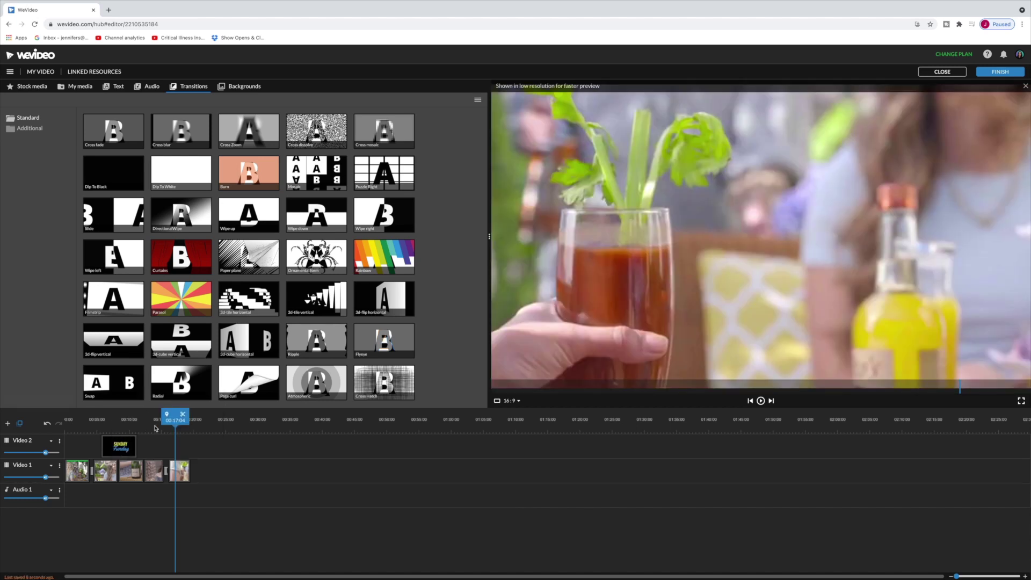
Review the Mosaic transition, show the Backgrounds library and jump to the Sunday Funday title
left_click_drag(178, 418, 160, 420)
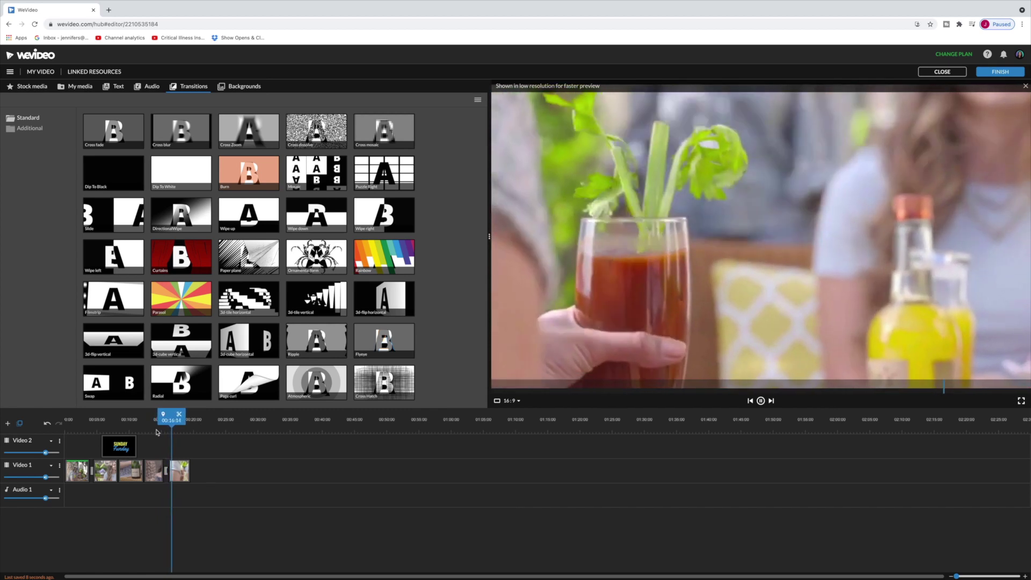
left_click(231, 86)
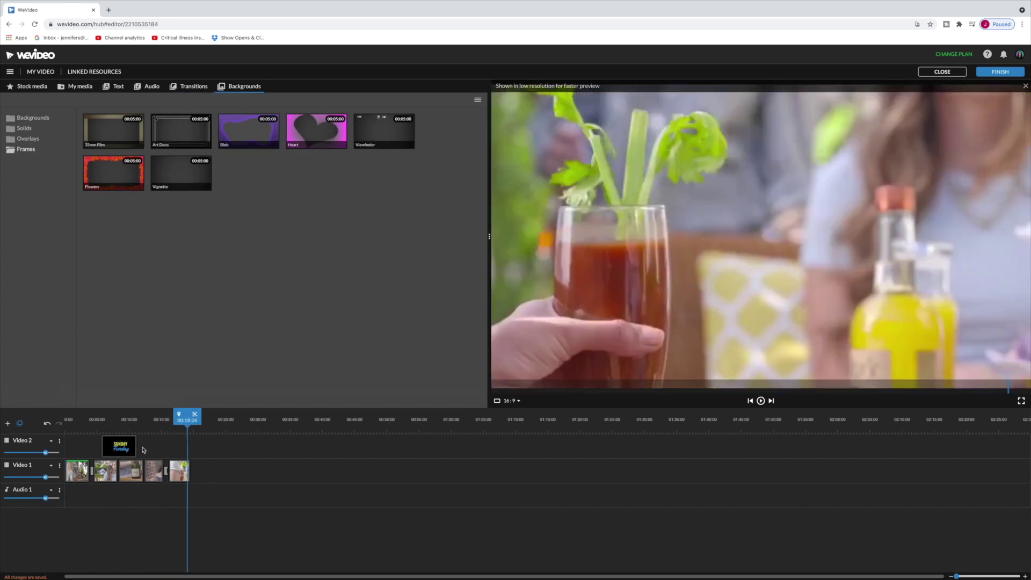
left_click(112, 449)
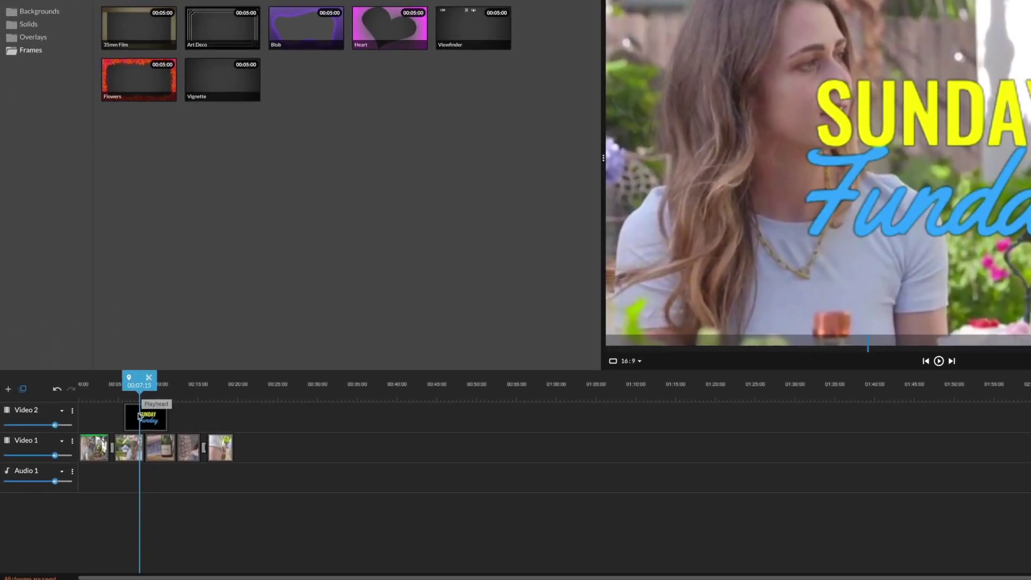
Add an empty Video 3 track above Video 2 and show the Overlays collection
left_click_drag(105, 413, 111, 413)
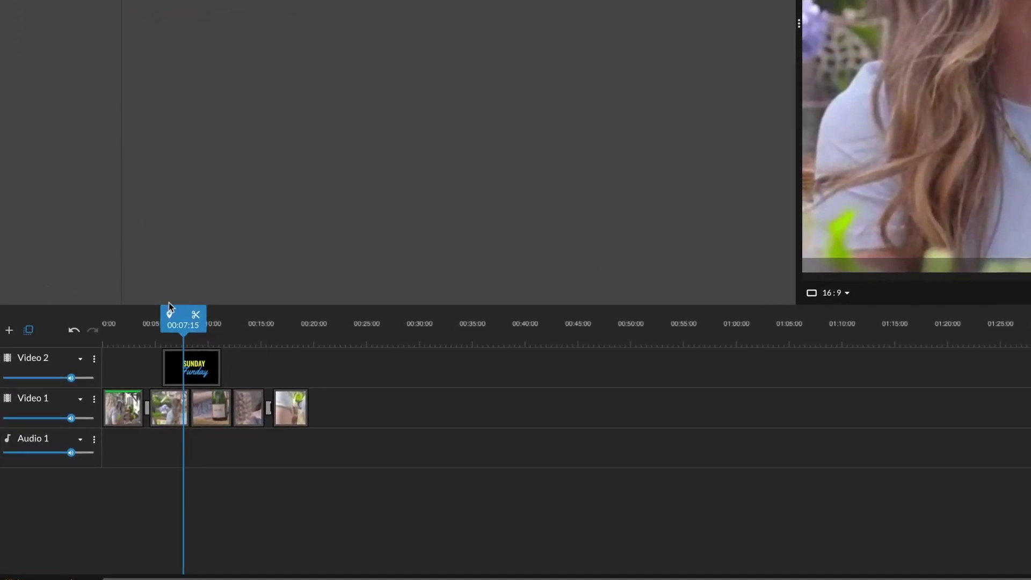
left_click(9, 332)
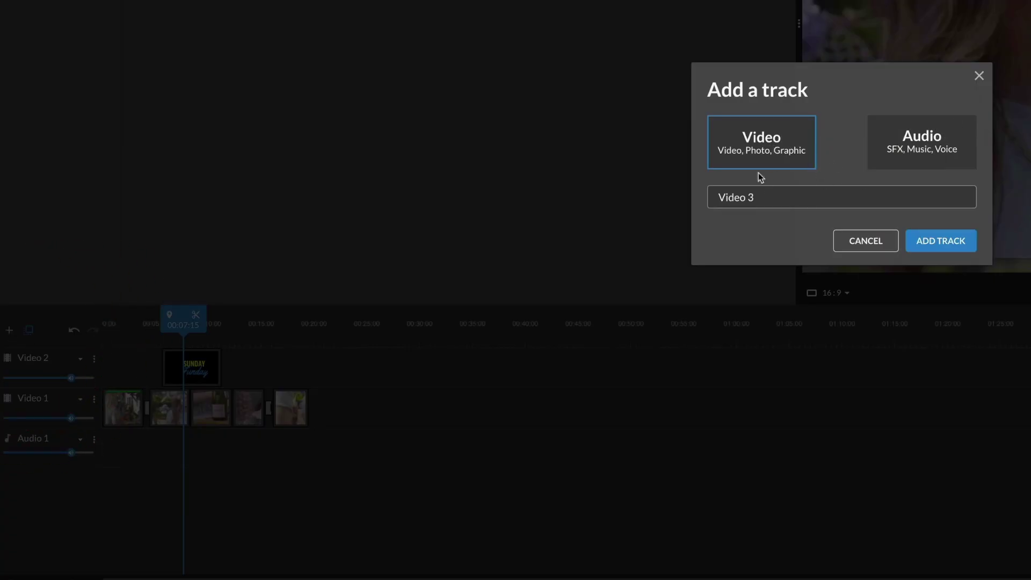
left_click(934, 242)
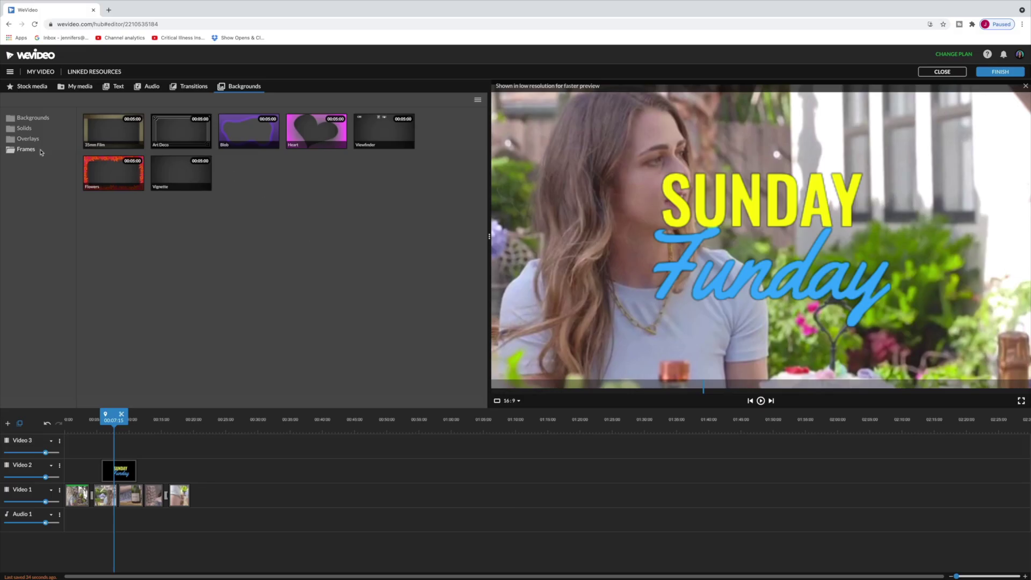
left_click(29, 139)
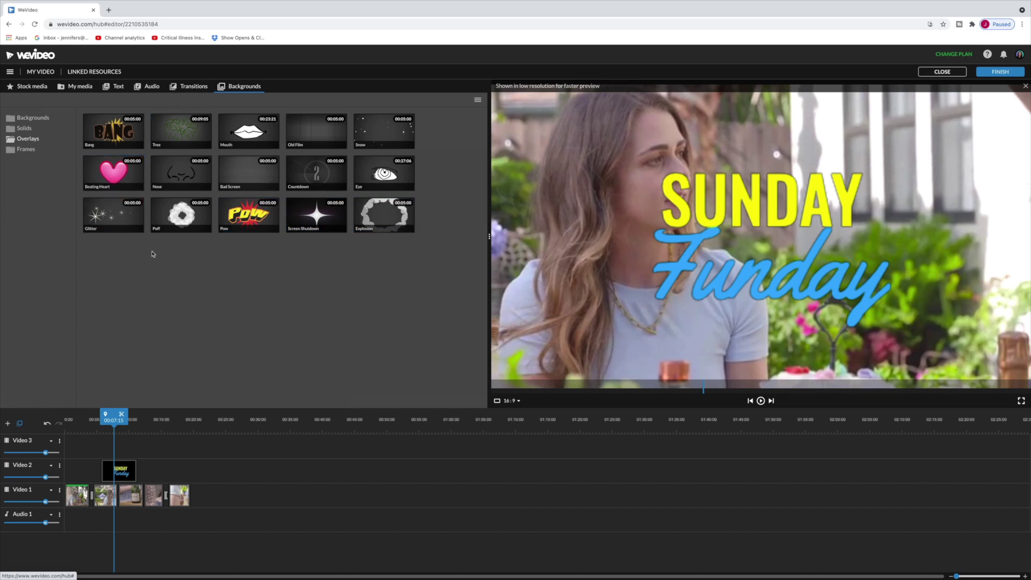
Drop the Glitter overlay onto Video 3 above the Sunday Funday title and preview it
left_click_drag(119, 219, 116, 444)
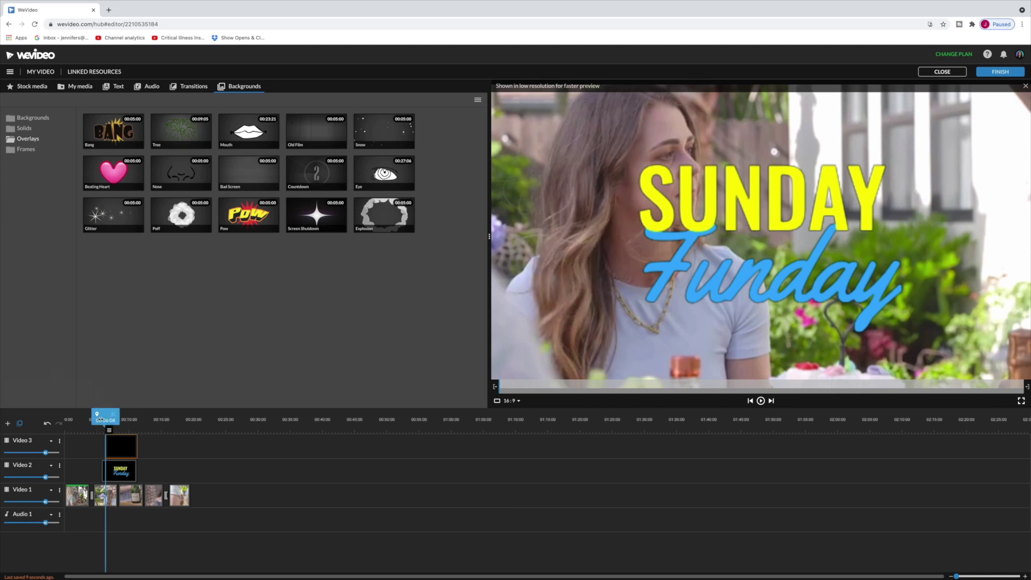
key("space")
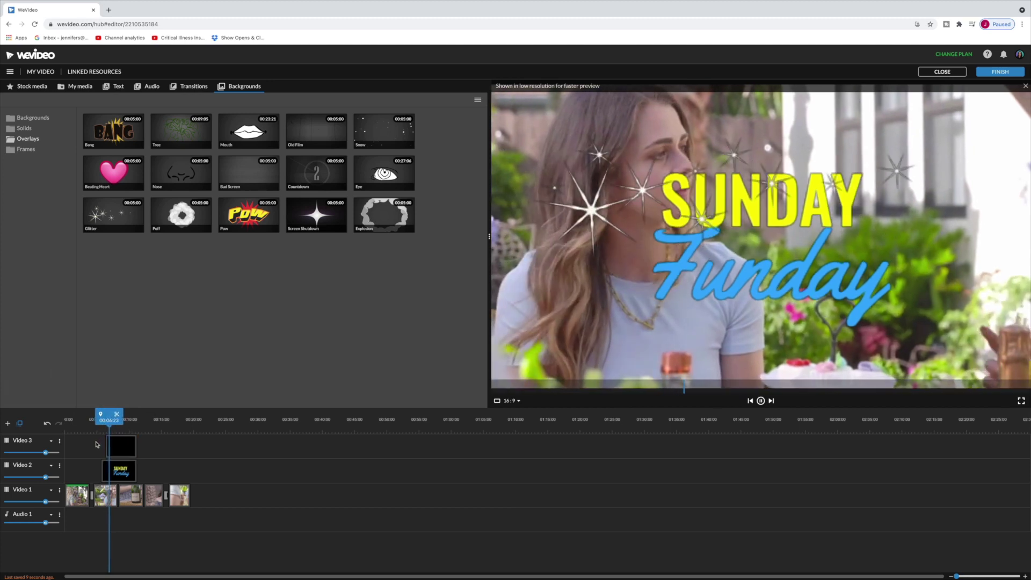
left_click(122, 440)
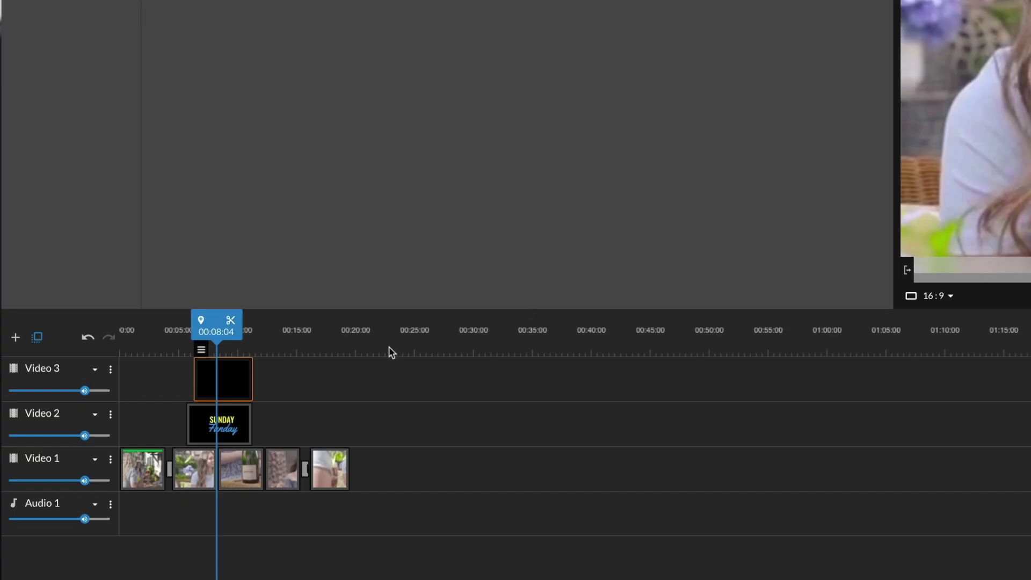
Move the Sunday Funday title up to Video 3, align it over the Glitter overlay, and preview
mouse_move(226, 428)
left_mouse_down()
mouse_move(279, 412)
mouse_move(296, 391)
mouse_move(219, 412)
mouse_move(224, 420)
left_mouse_up()
left_click_drag(293, 386, 232, 380)
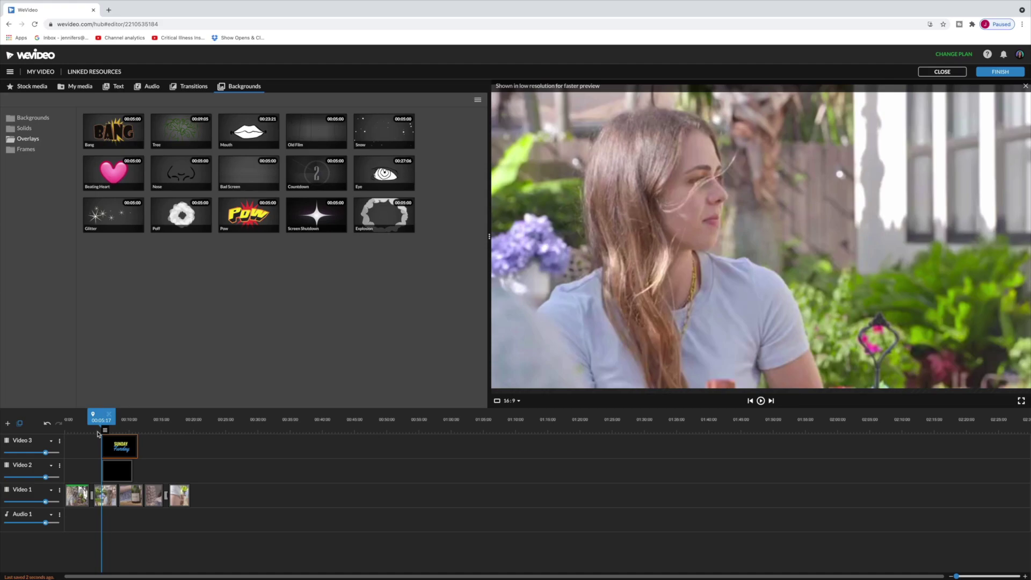
key("space")
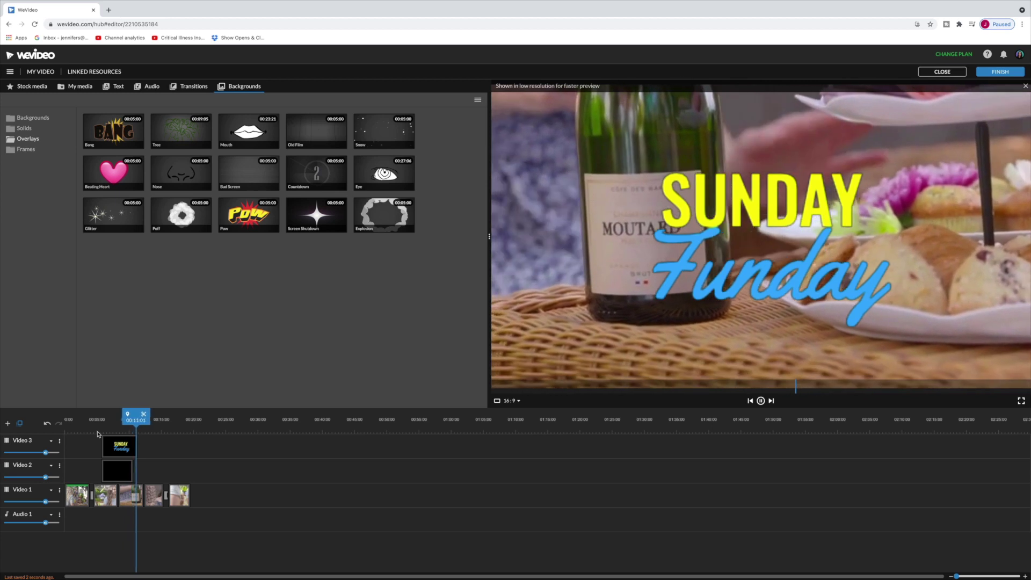
left_click(107, 444)
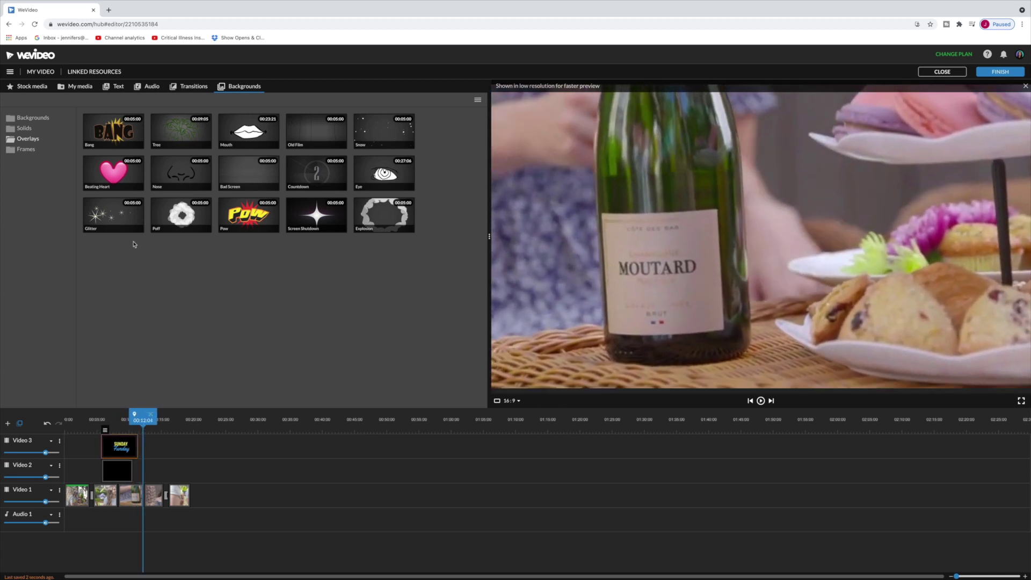
Audition Cheerful premium tracks and place Party drive at the start of Audio 1
left_click(148, 86)
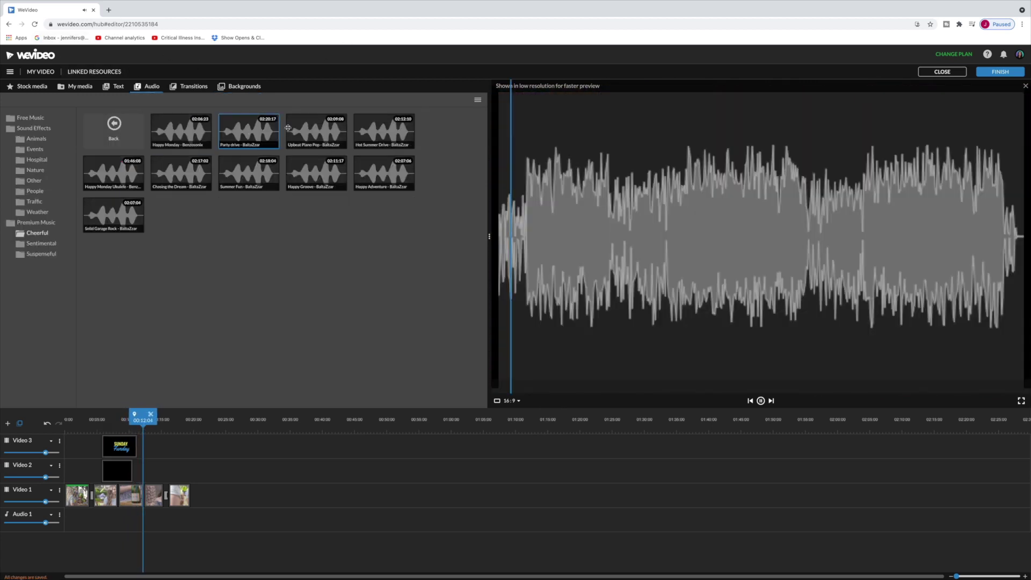
left_click(369, 135)
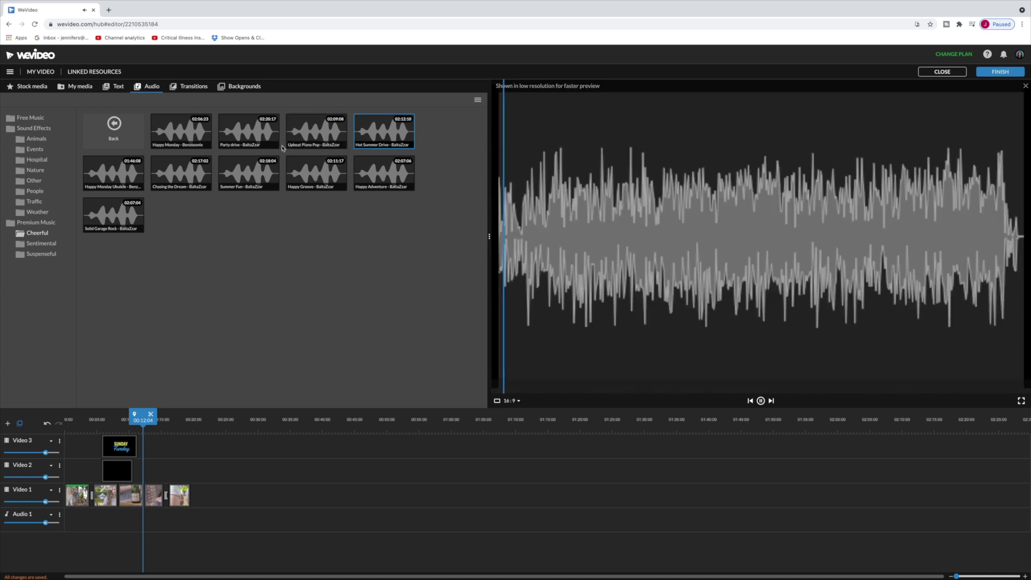
left_click(246, 139)
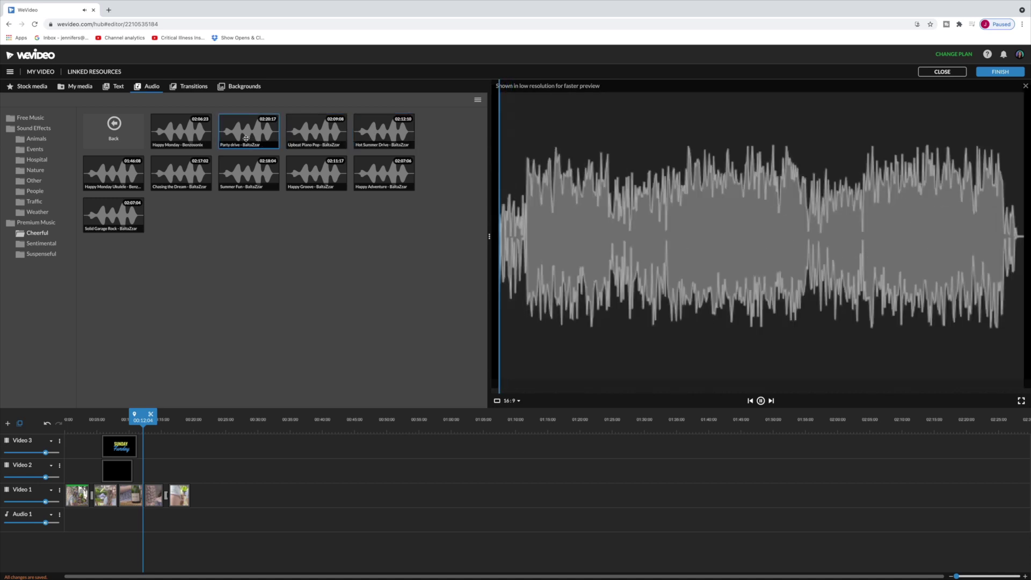
left_click_drag(247, 136, 74, 527)
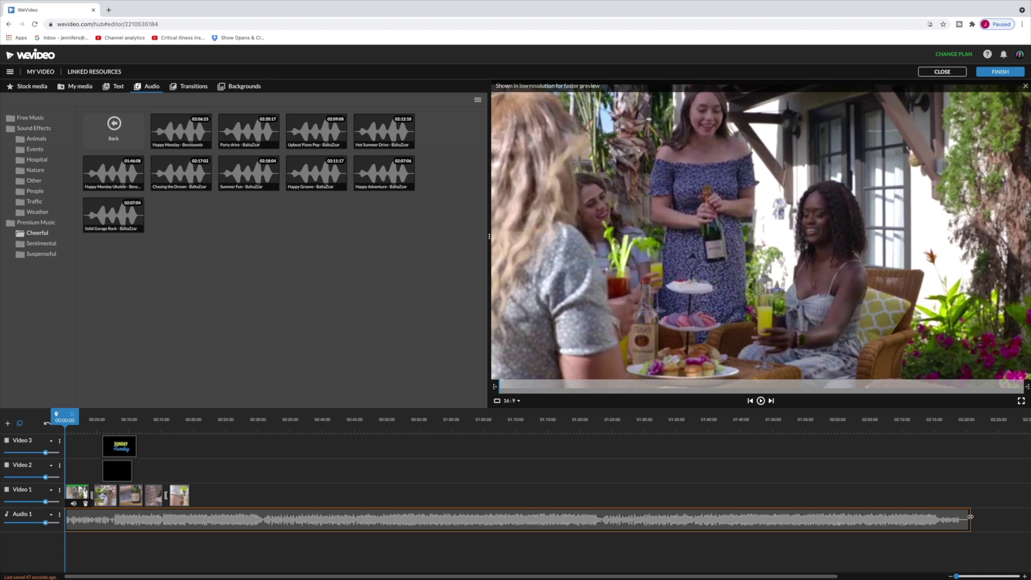
Trim the Party drive music so it ends with the last video clip
left_click_drag(970, 517, 204, 544)
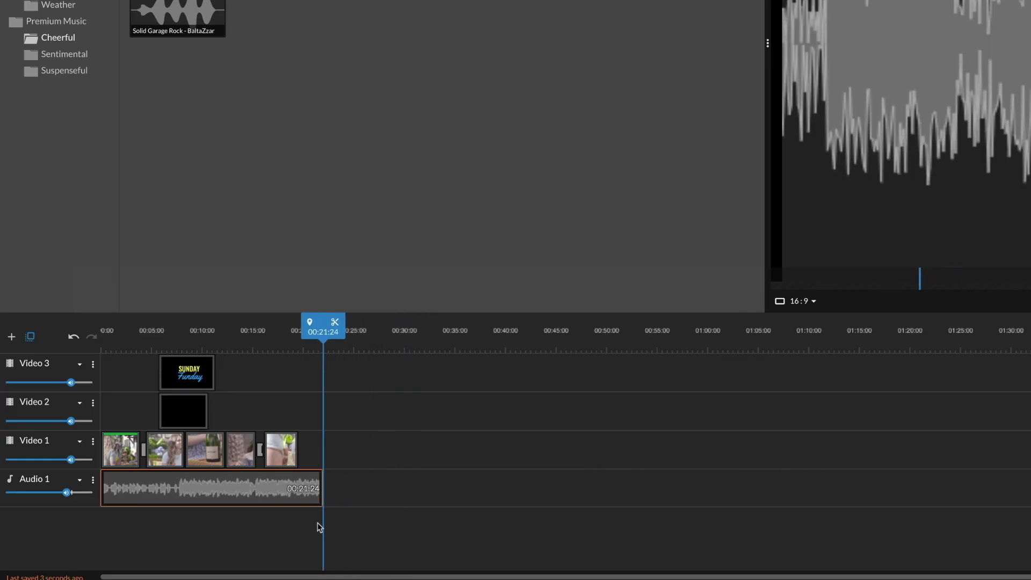
left_click_drag(320, 526, 294, 523)
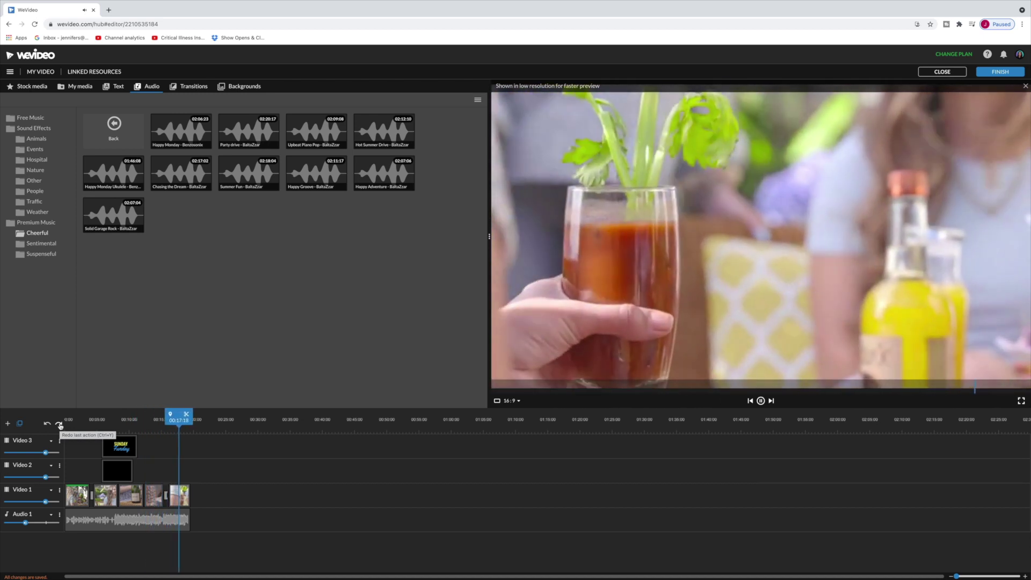
left_click(175, 518)
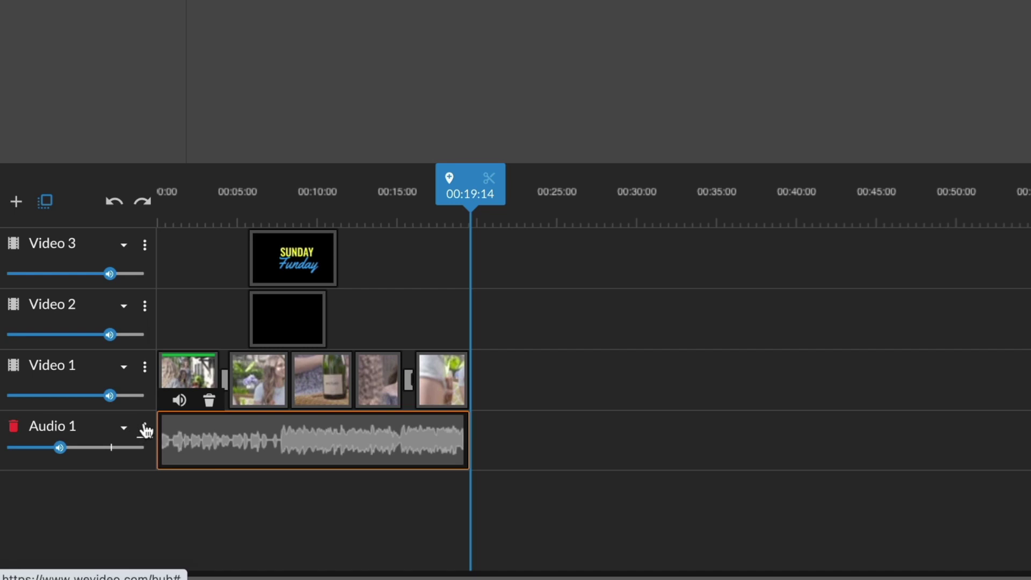
left_click(145, 430)
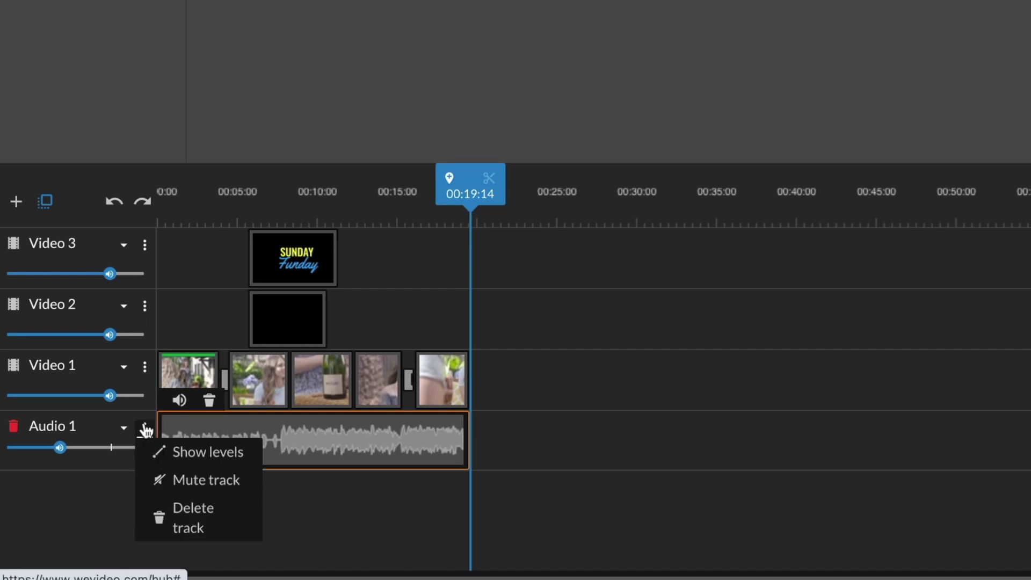
Show the music's volume levels and fade its end down to 14%
left_click(173, 452)
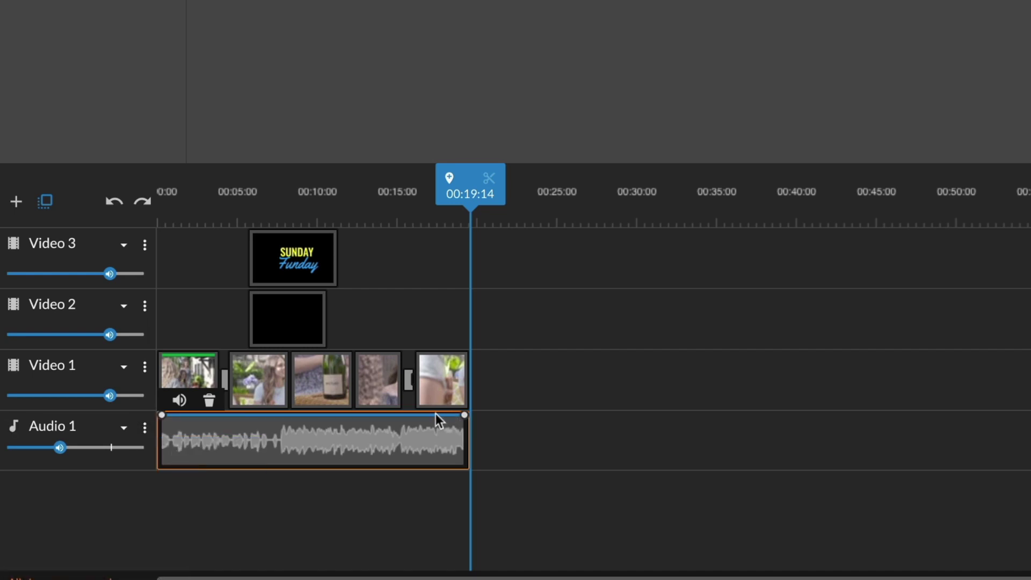
mouse_move(465, 415)
left_mouse_down()
mouse_move(430, 460)
mouse_move(449, 415)
left_mouse_up()
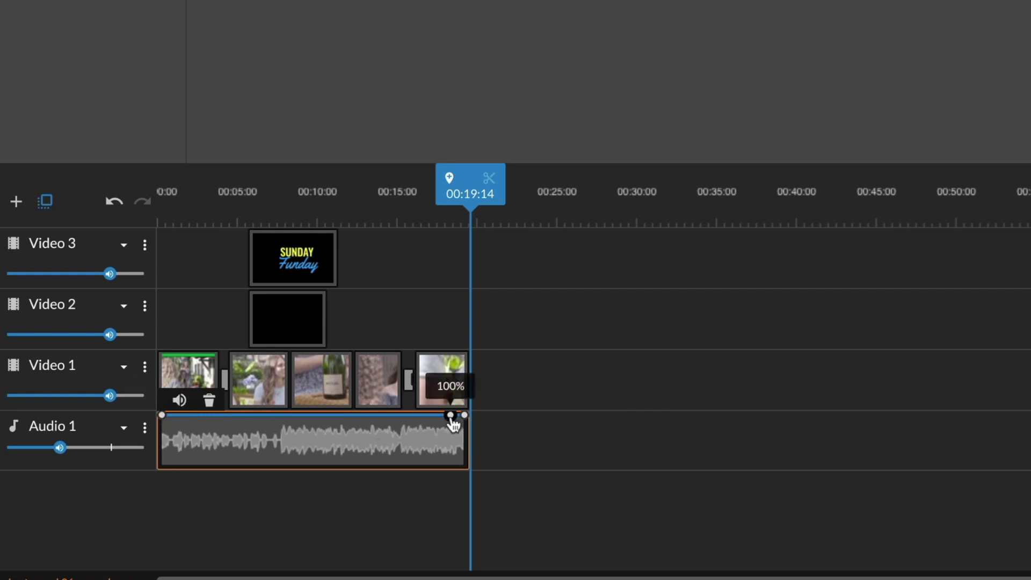
left_click_drag(464, 419, 467, 467)
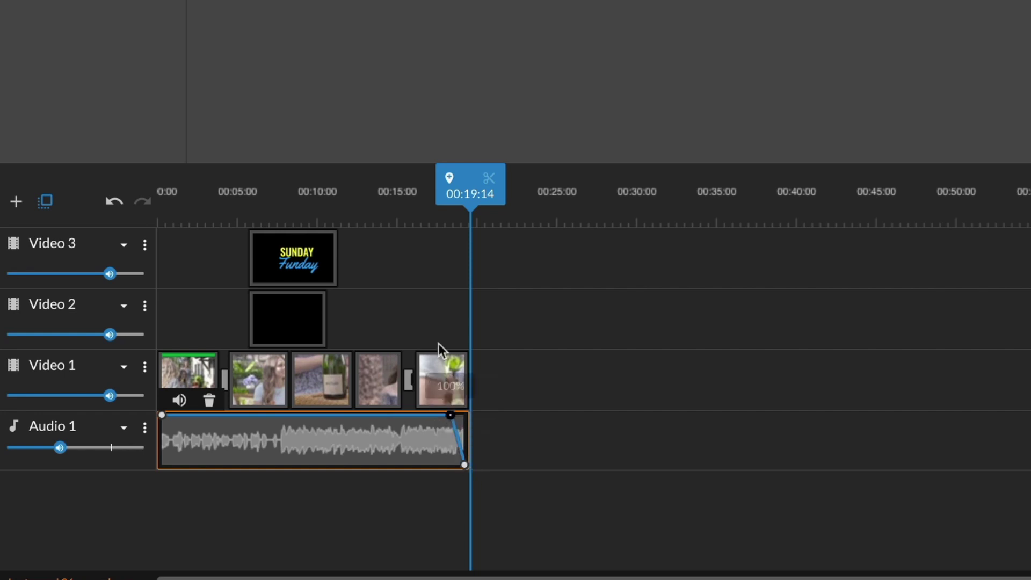
left_click(398, 211)
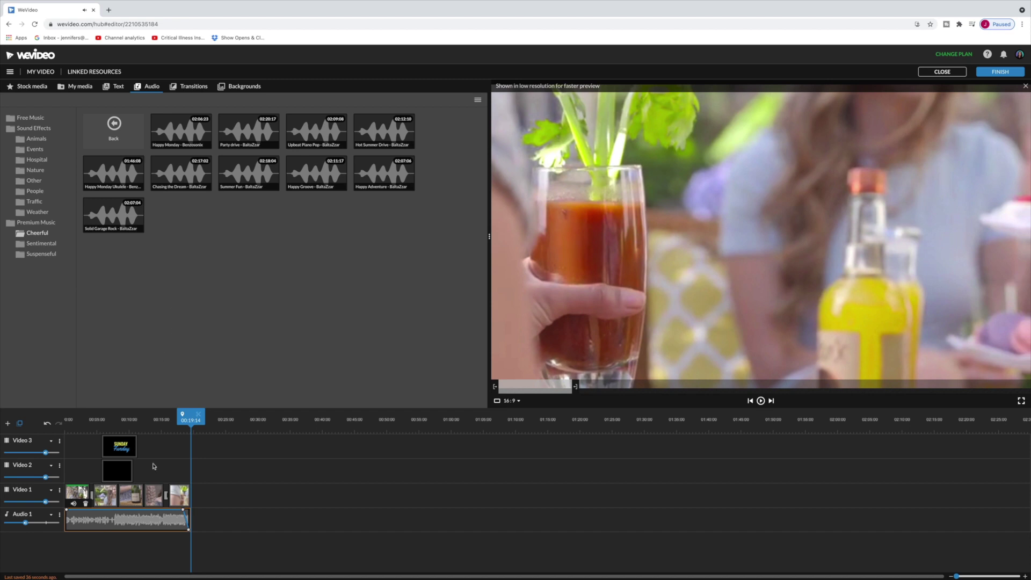
Add a Dip To Black transition after the last Video 1 clip
left_click(176, 500)
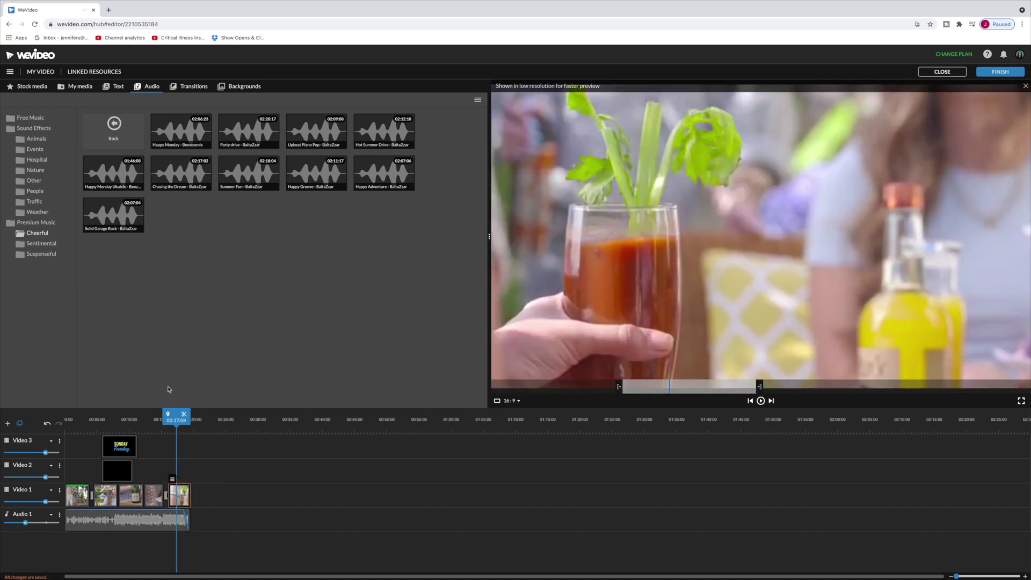
left_click(194, 86)
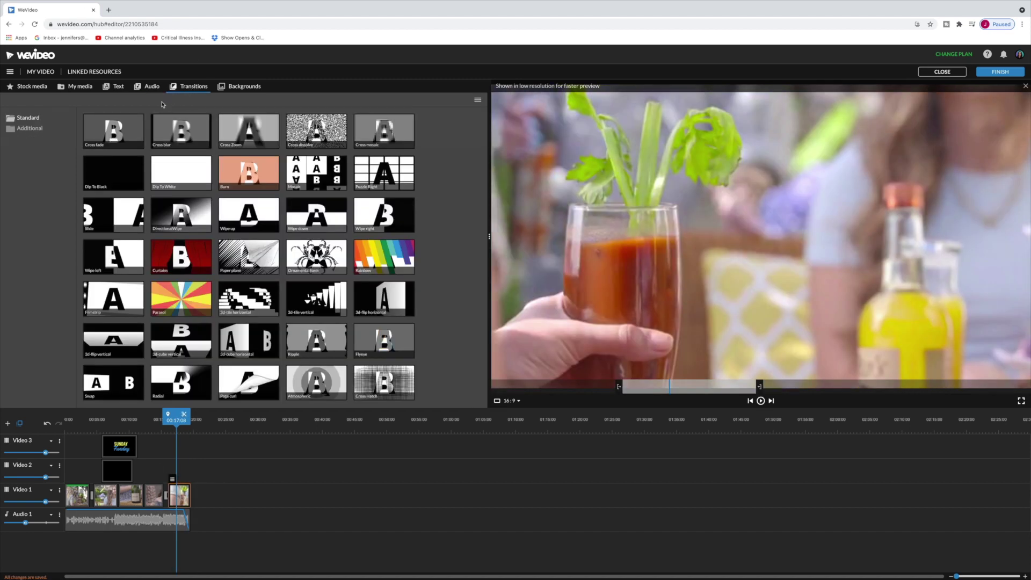
mouse_move(102, 171)
mouse_move(102, 171)
left_mouse_down()
mouse_move(115, 448)
mouse_move(191, 483)
mouse_move(192, 495)
left_mouse_up()
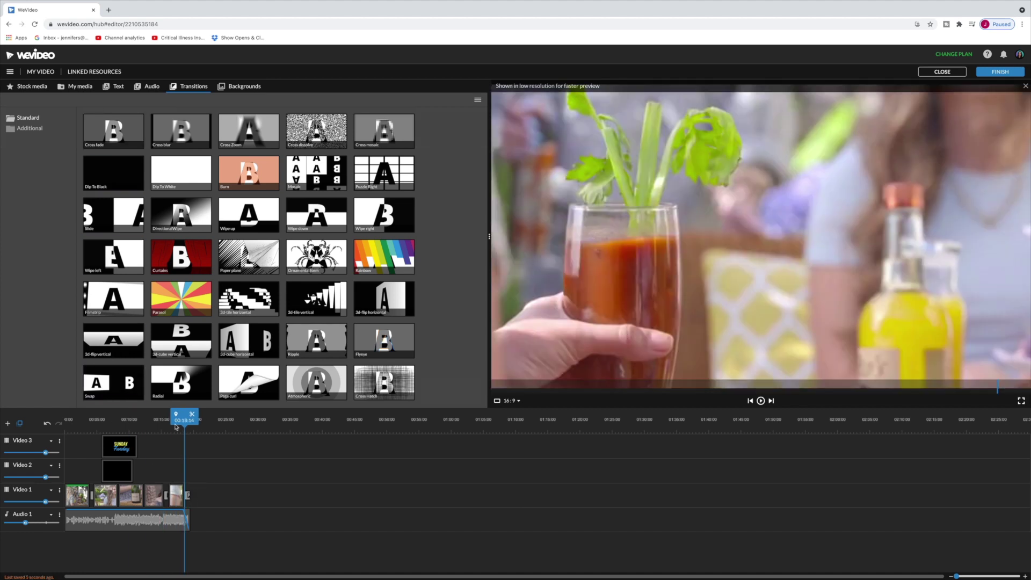
left_click(178, 427)
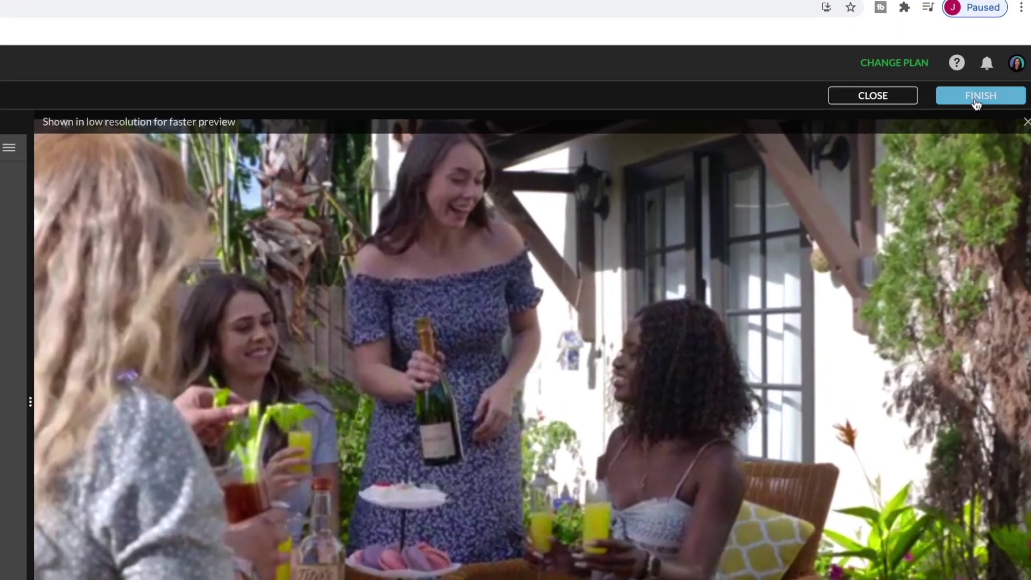
Title the video 'Sunday Funday' and export it in Ultra HD 4K
left_click(977, 102)
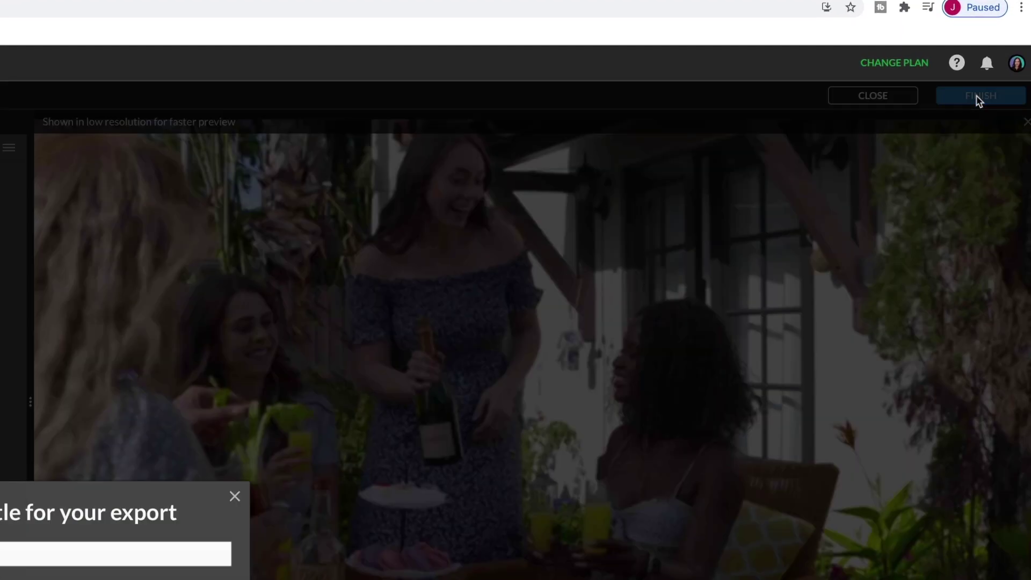
type("Sunday Funday")
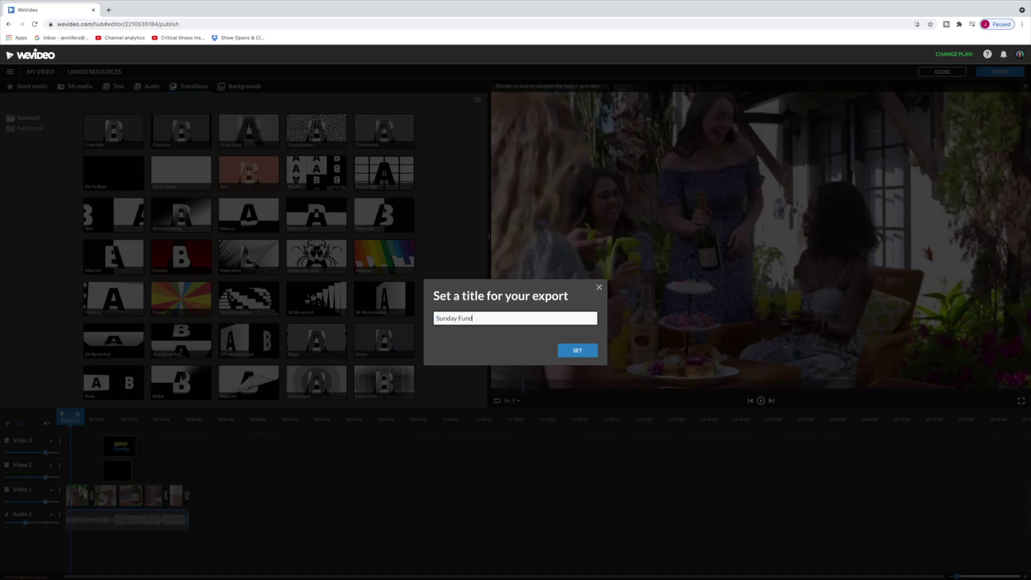
left_click(577, 350)
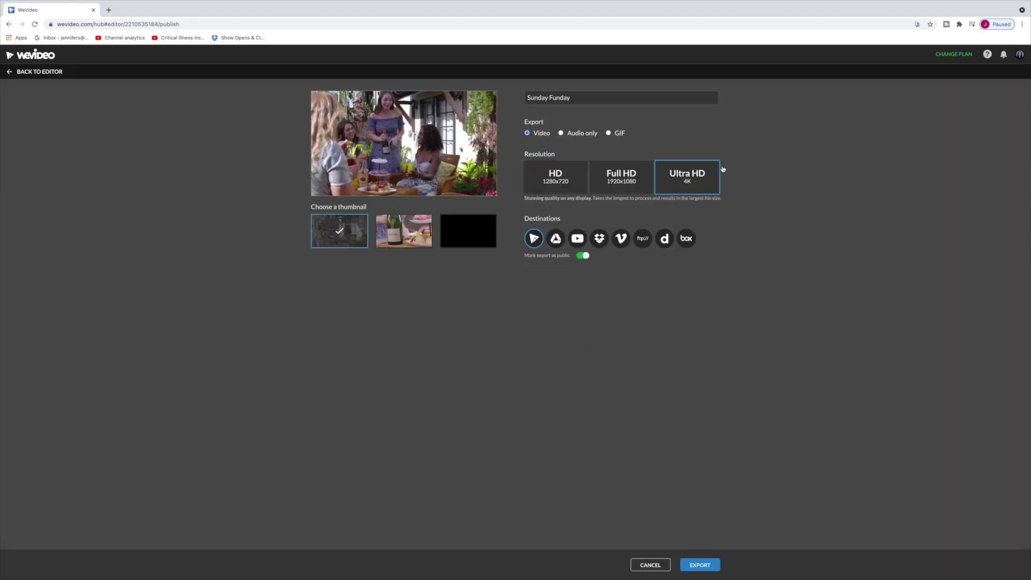
left_click(705, 563)
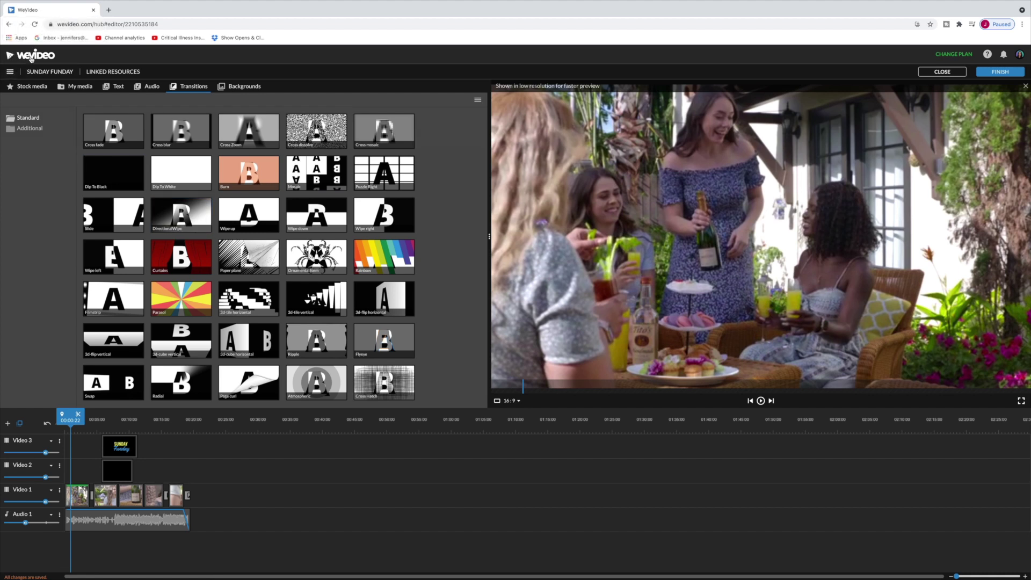
Create a new blank video project from the dashboard
left_click(31, 57)
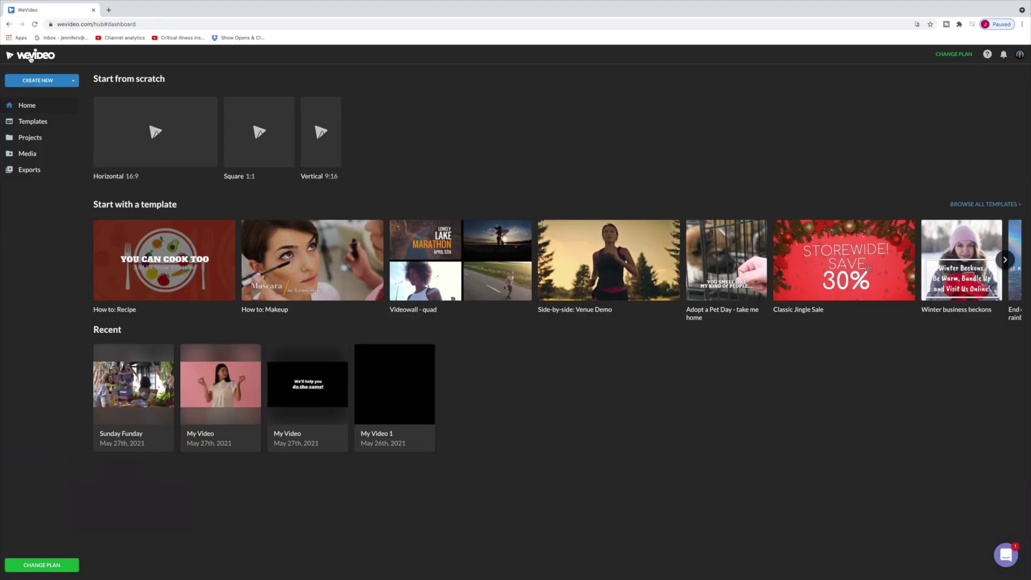
left_click(60, 85)
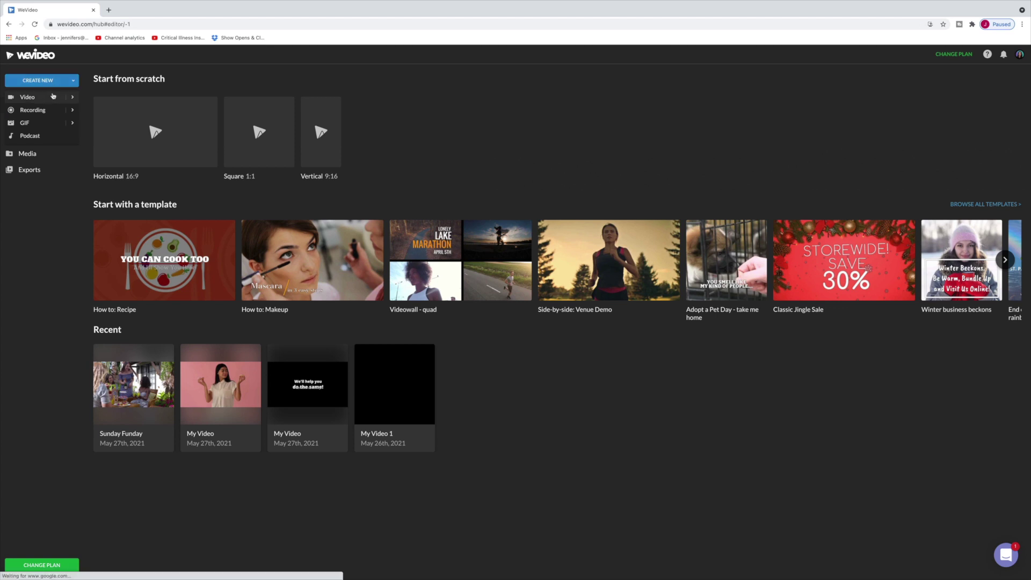
left_click(52, 97)
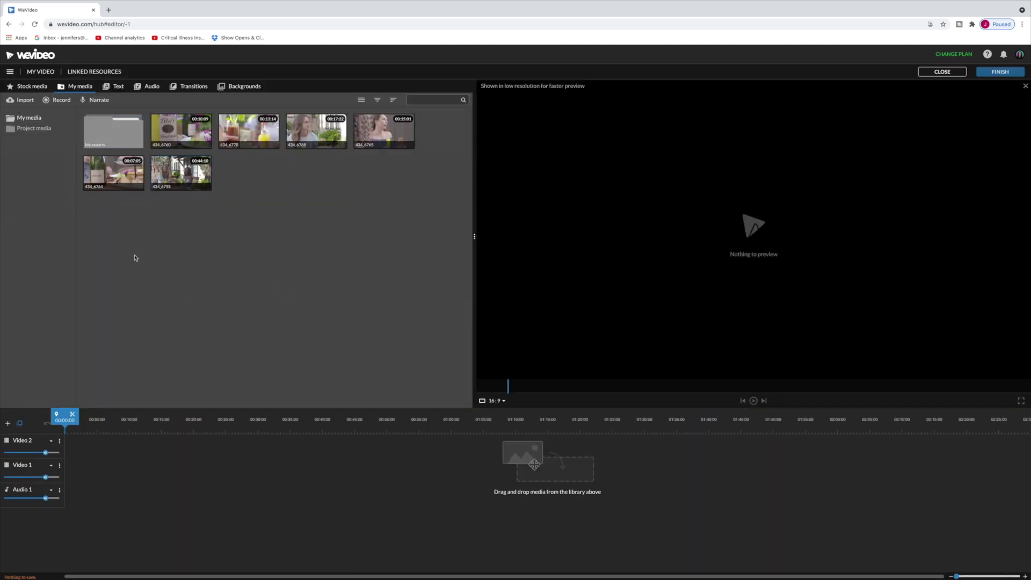
Search stock media for 'green screen' and put the businessman clip on Video 1
left_click(33, 87)
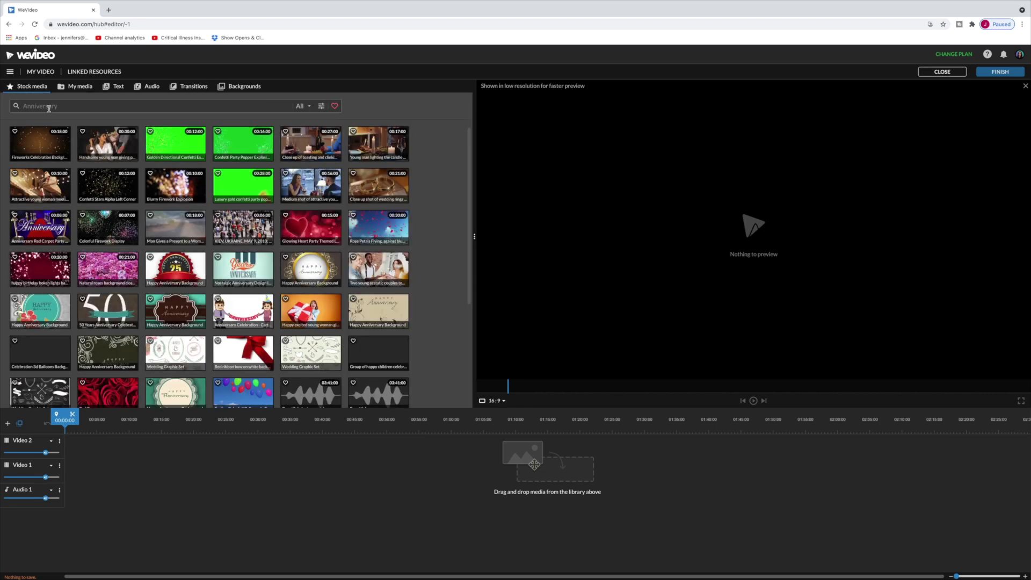
left_click(49, 107)
type("green scr")
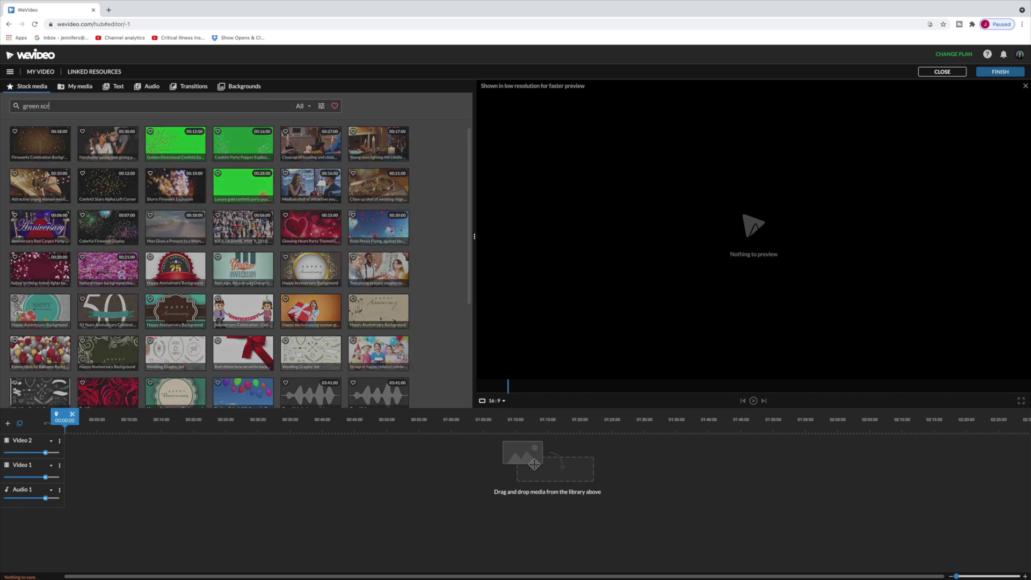
type("een")
key("Return")
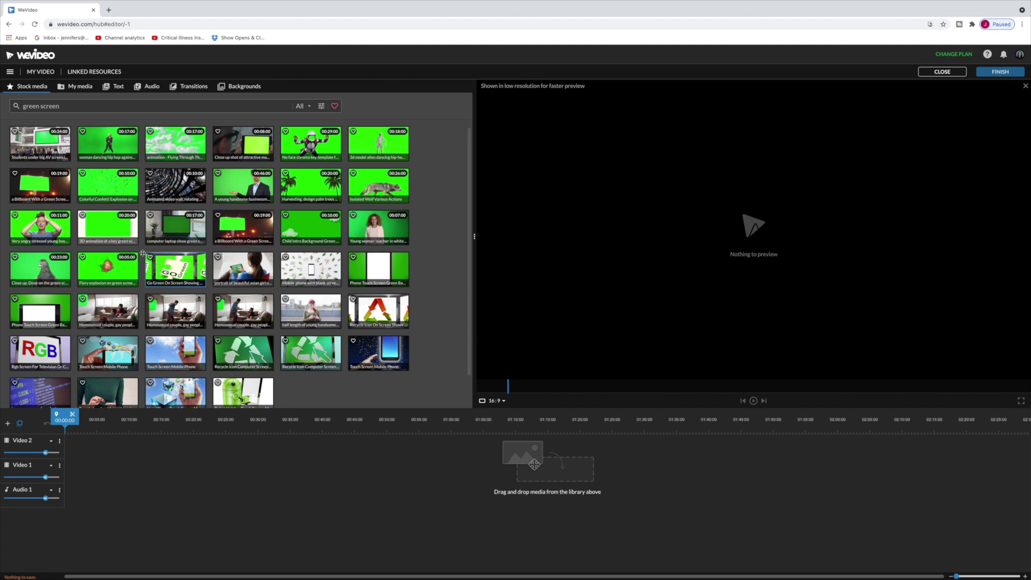
left_click_drag(243, 185, 94, 470)
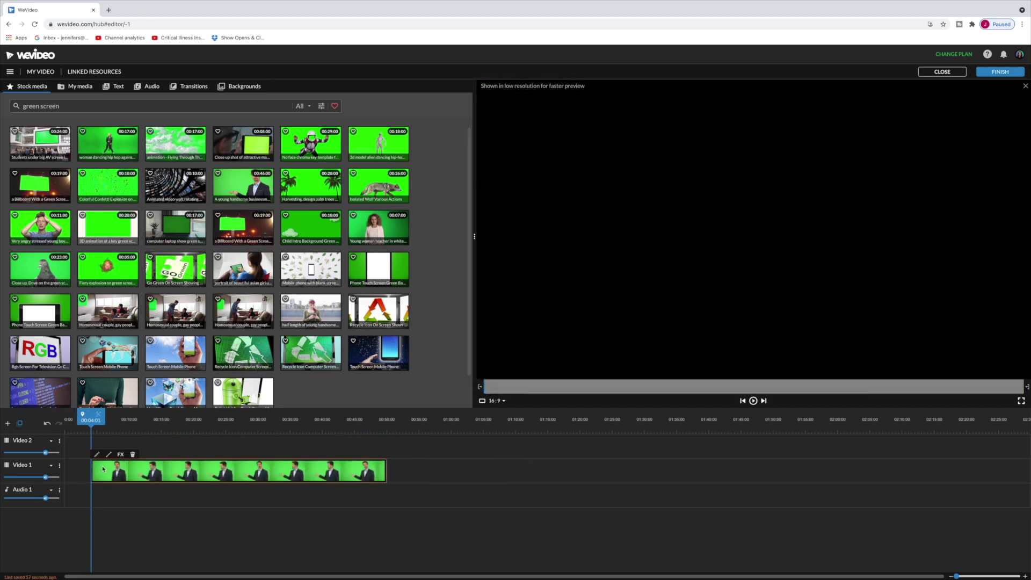
left_click(137, 424)
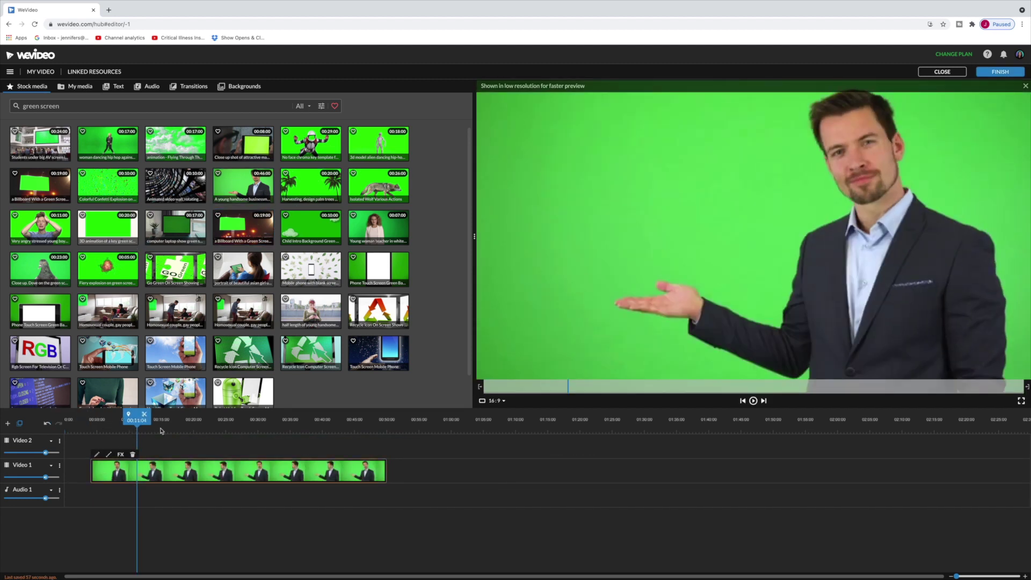
double_click(194, 469)
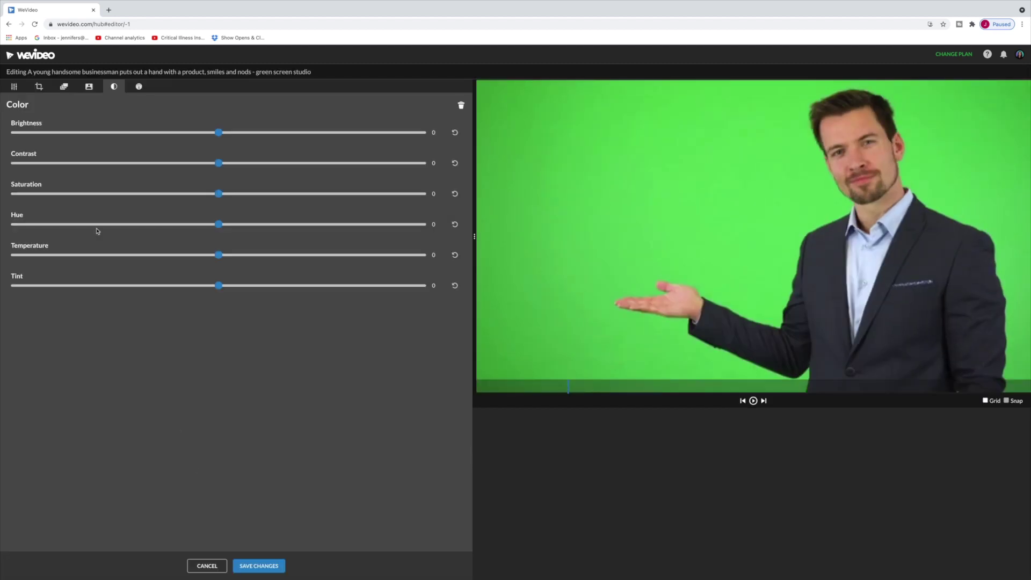
Key out the green backdrop with the Color Keying eyedropper and save the changes
left_click(87, 89)
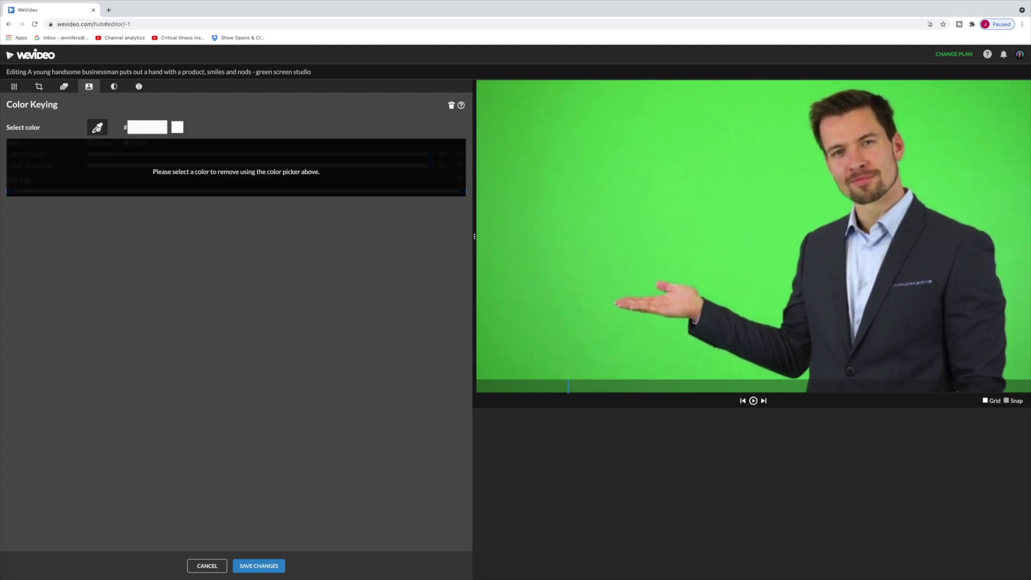
left_click(98, 130)
left_click(655, 168)
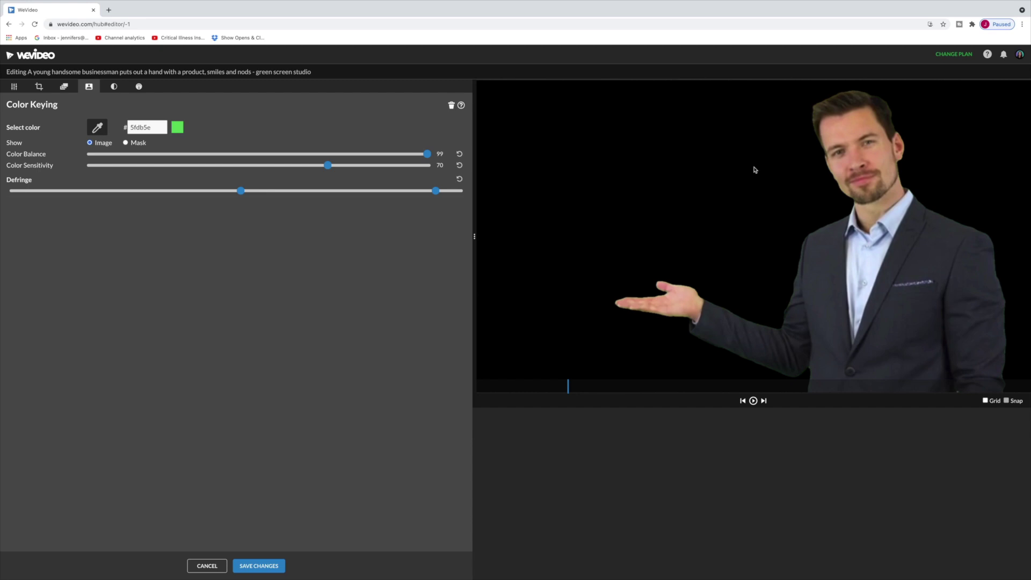
left_click(251, 567)
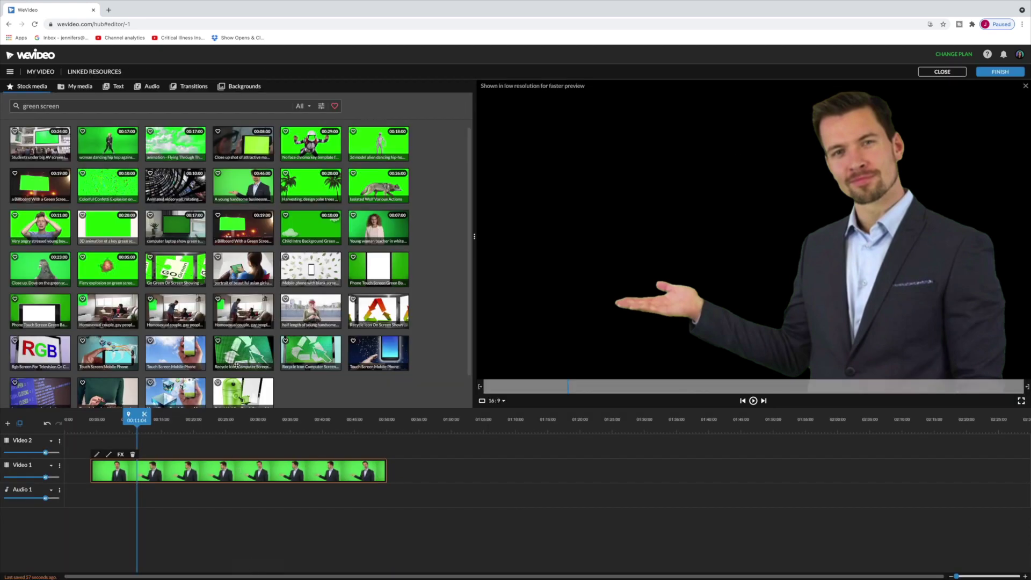
Put the green-screen presenter on Video 2 above the Warm Glow background on Video 1, then preview the composite
left_click(241, 87)
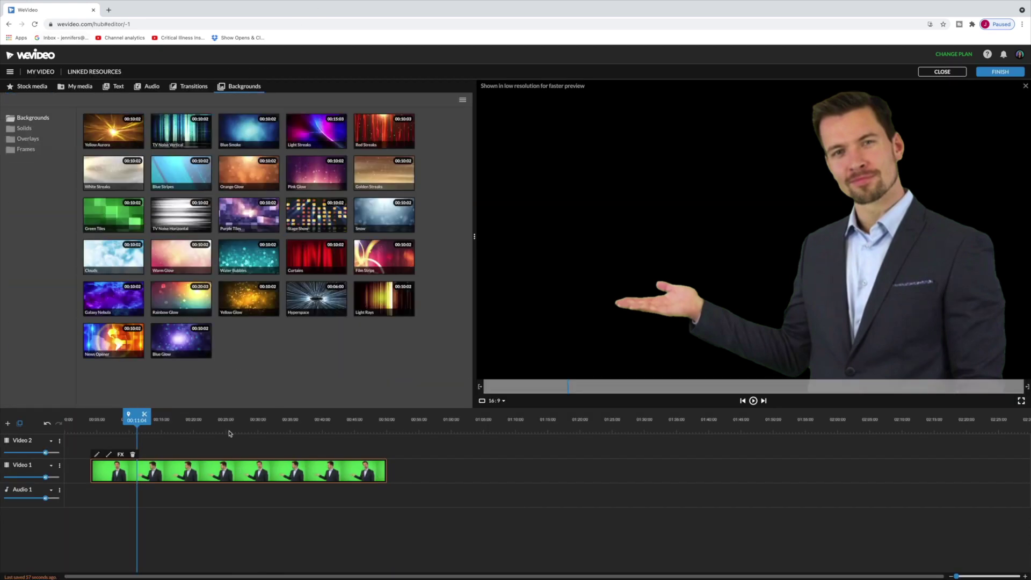
left_click_drag(214, 467, 213, 446)
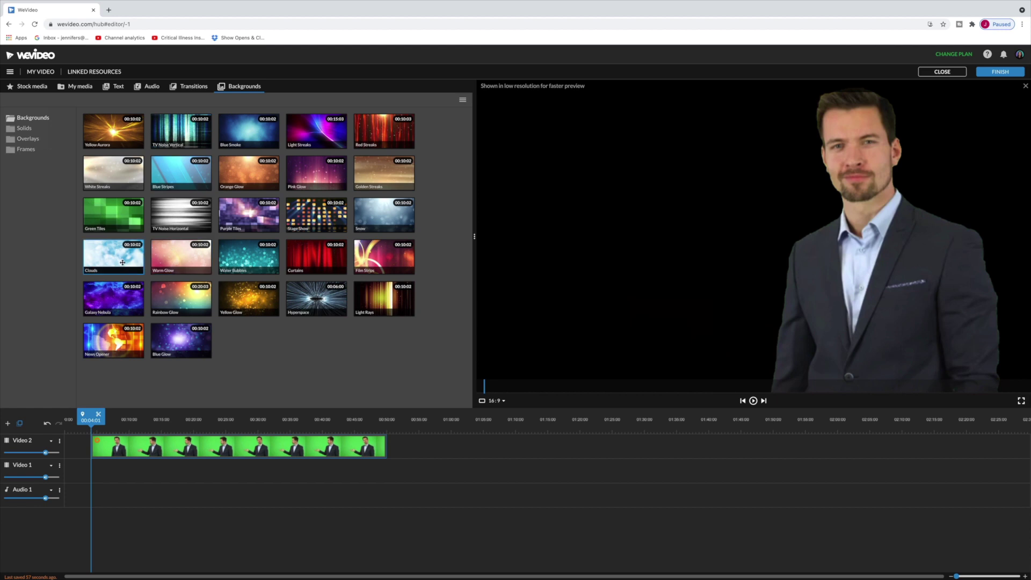
left_click_drag(181, 256, 163, 471)
key("space")
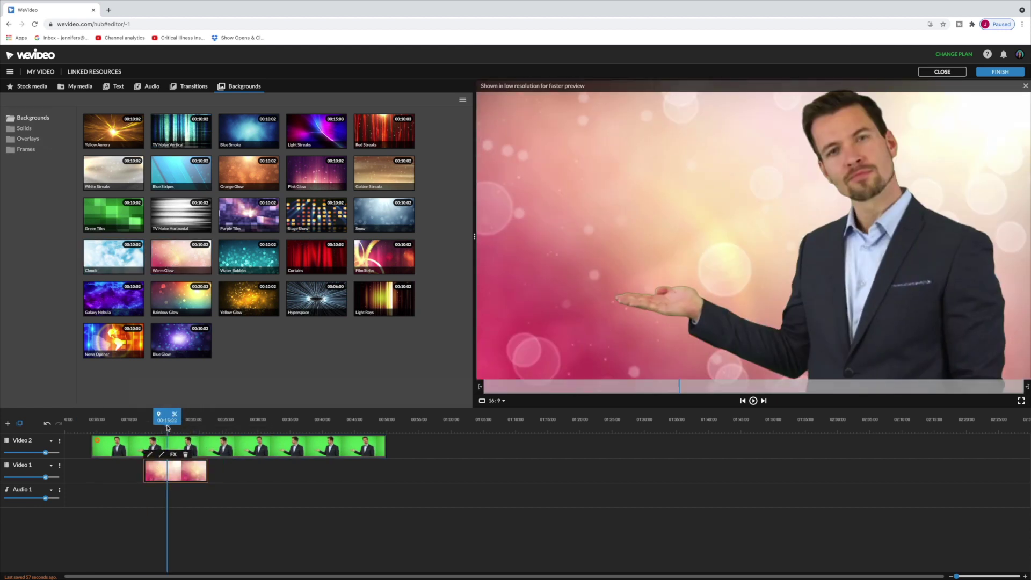
left_click(749, 278)
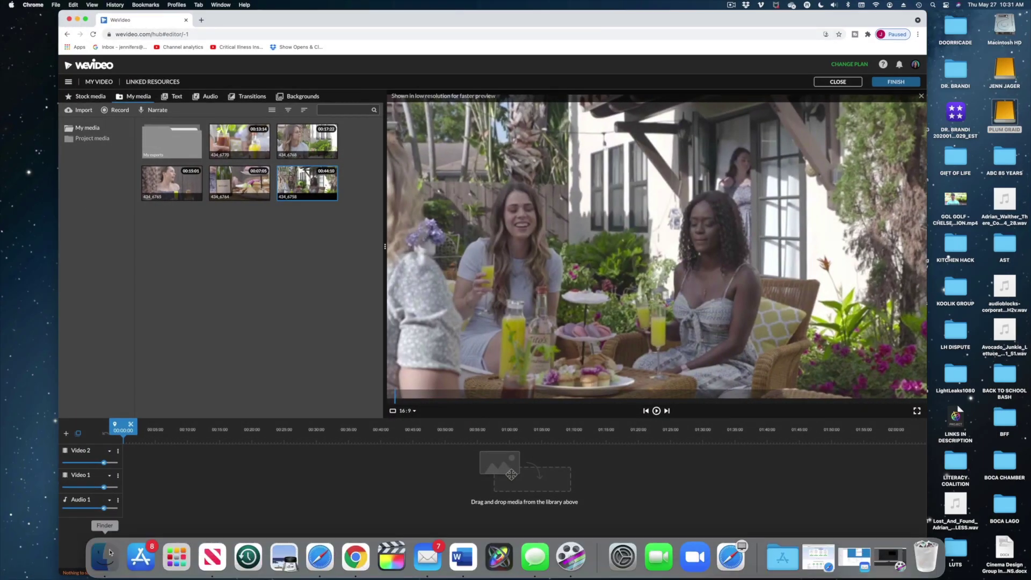
Import 434_6760.mov from Finder's Original Media folder into My media, making six clips
left_click(103, 555)
scroll(590, 188, "up", 2)
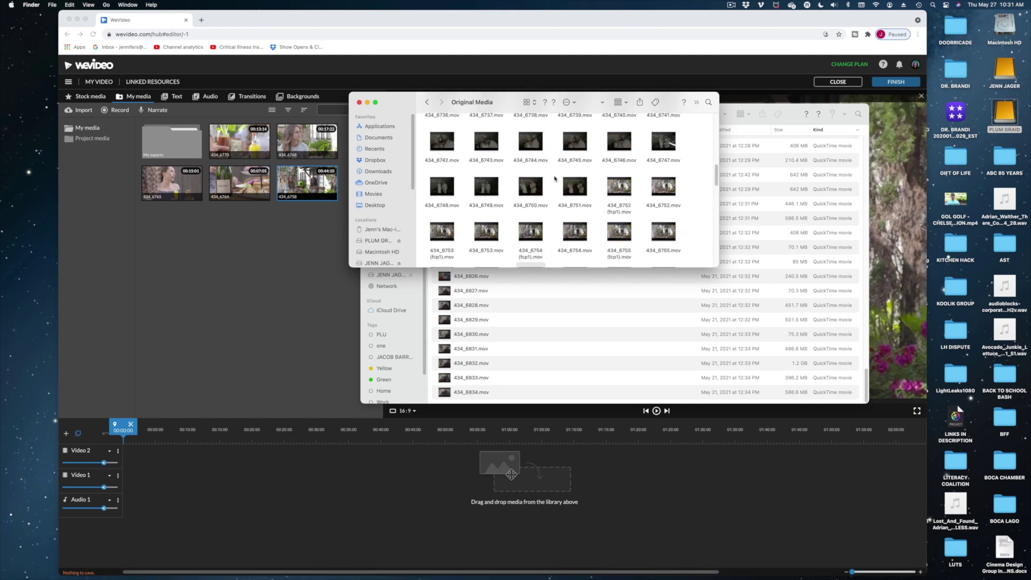
left_click(620, 219, "super")
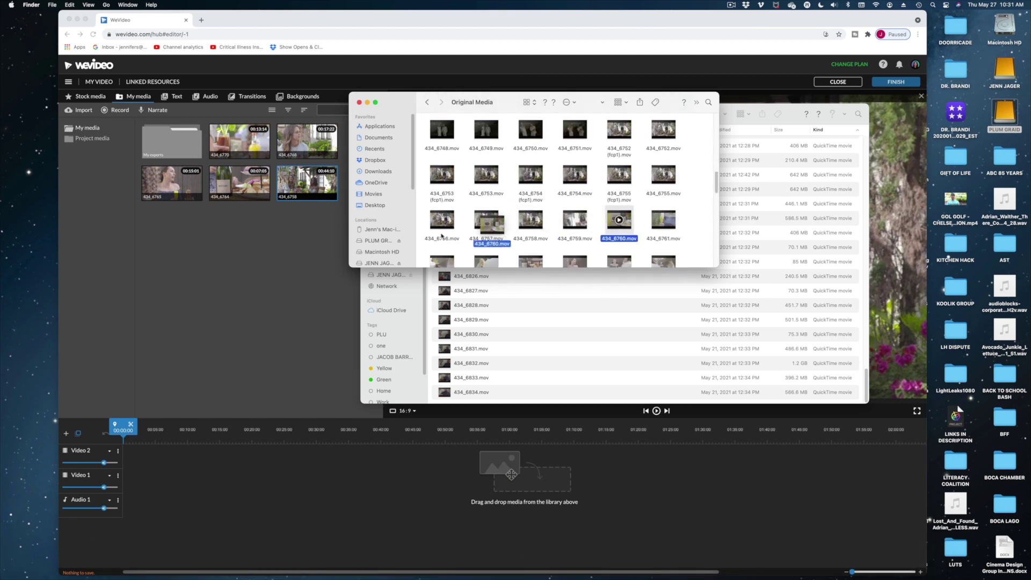
left_click_drag(619, 219, 252, 276)
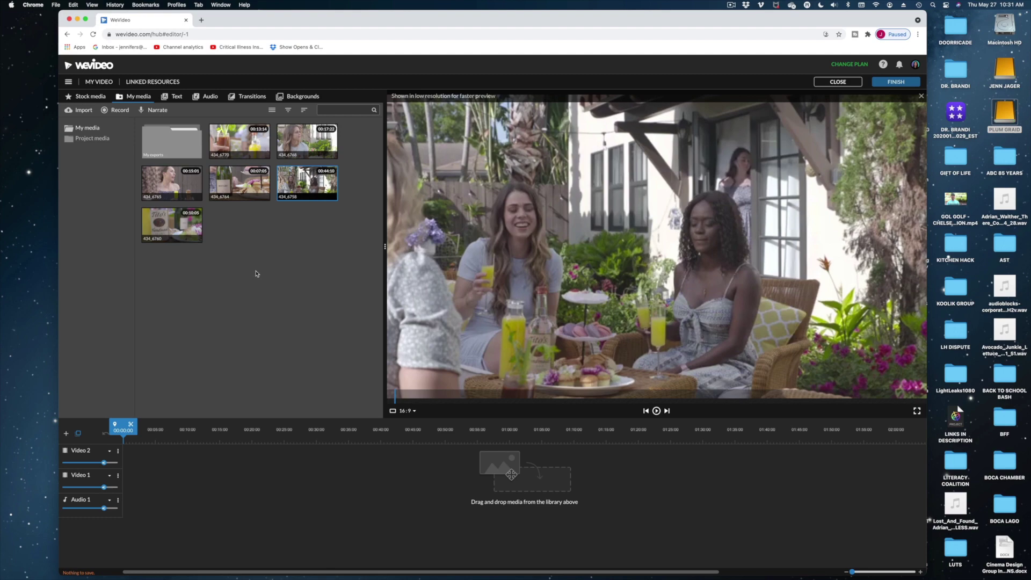